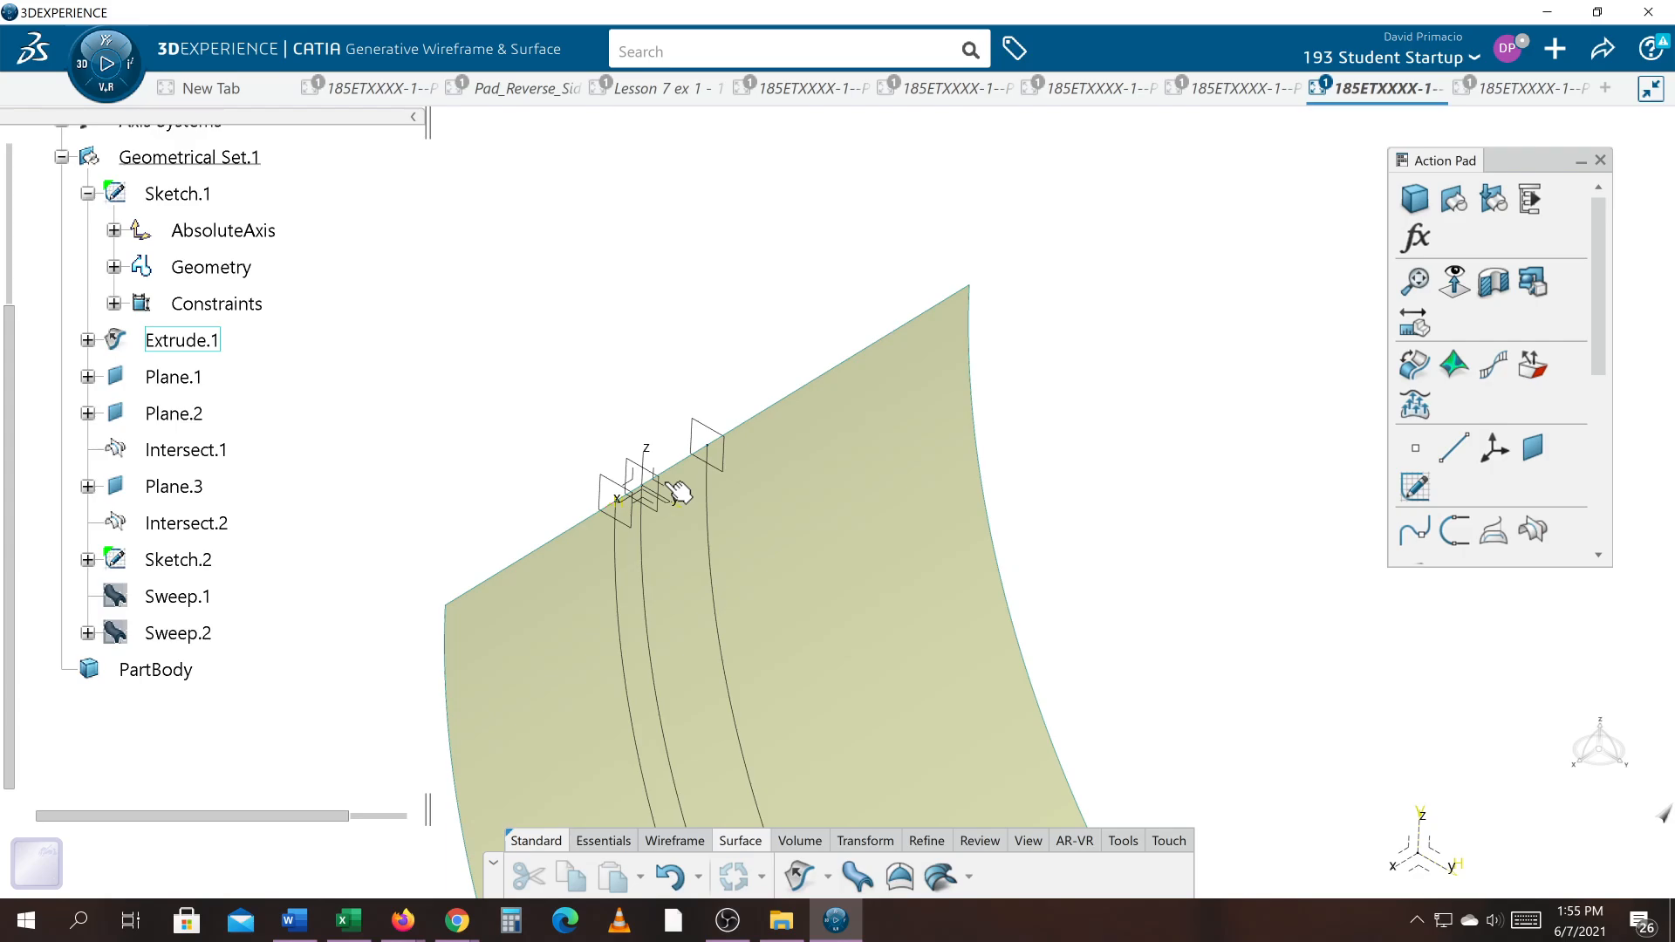
Step: Start a new sketch on the axis system's yz plane and view it face-on
{"action": "left_click", "coordinate": [678, 494]}
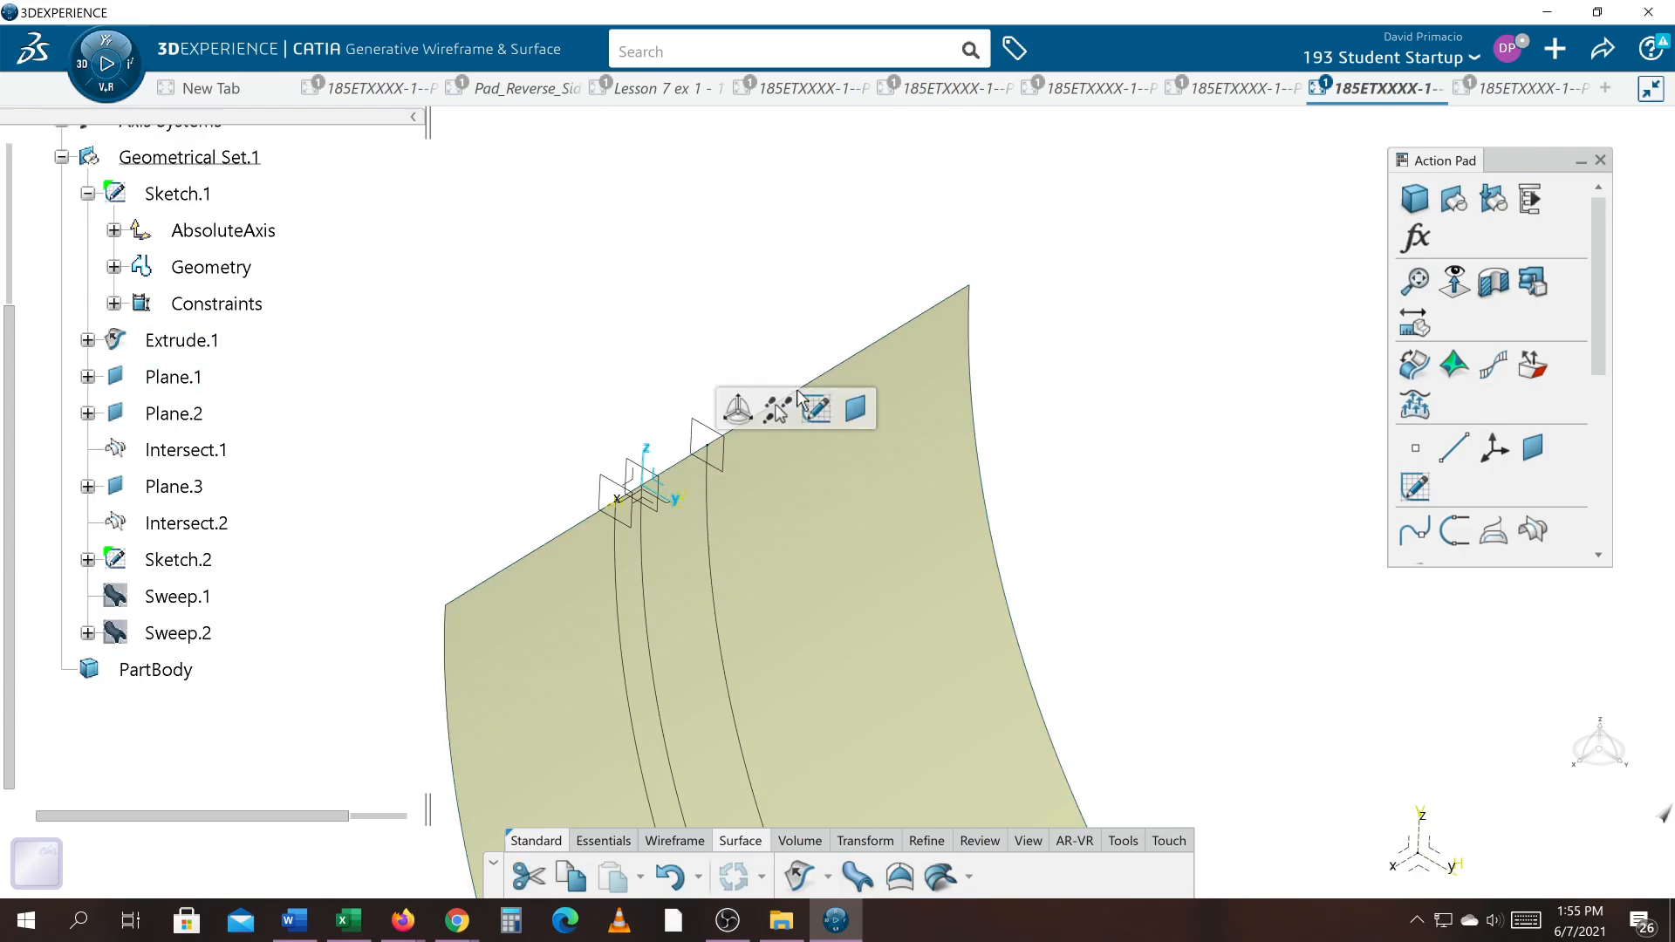
{"action": "left_click", "coordinate": [818, 406]}
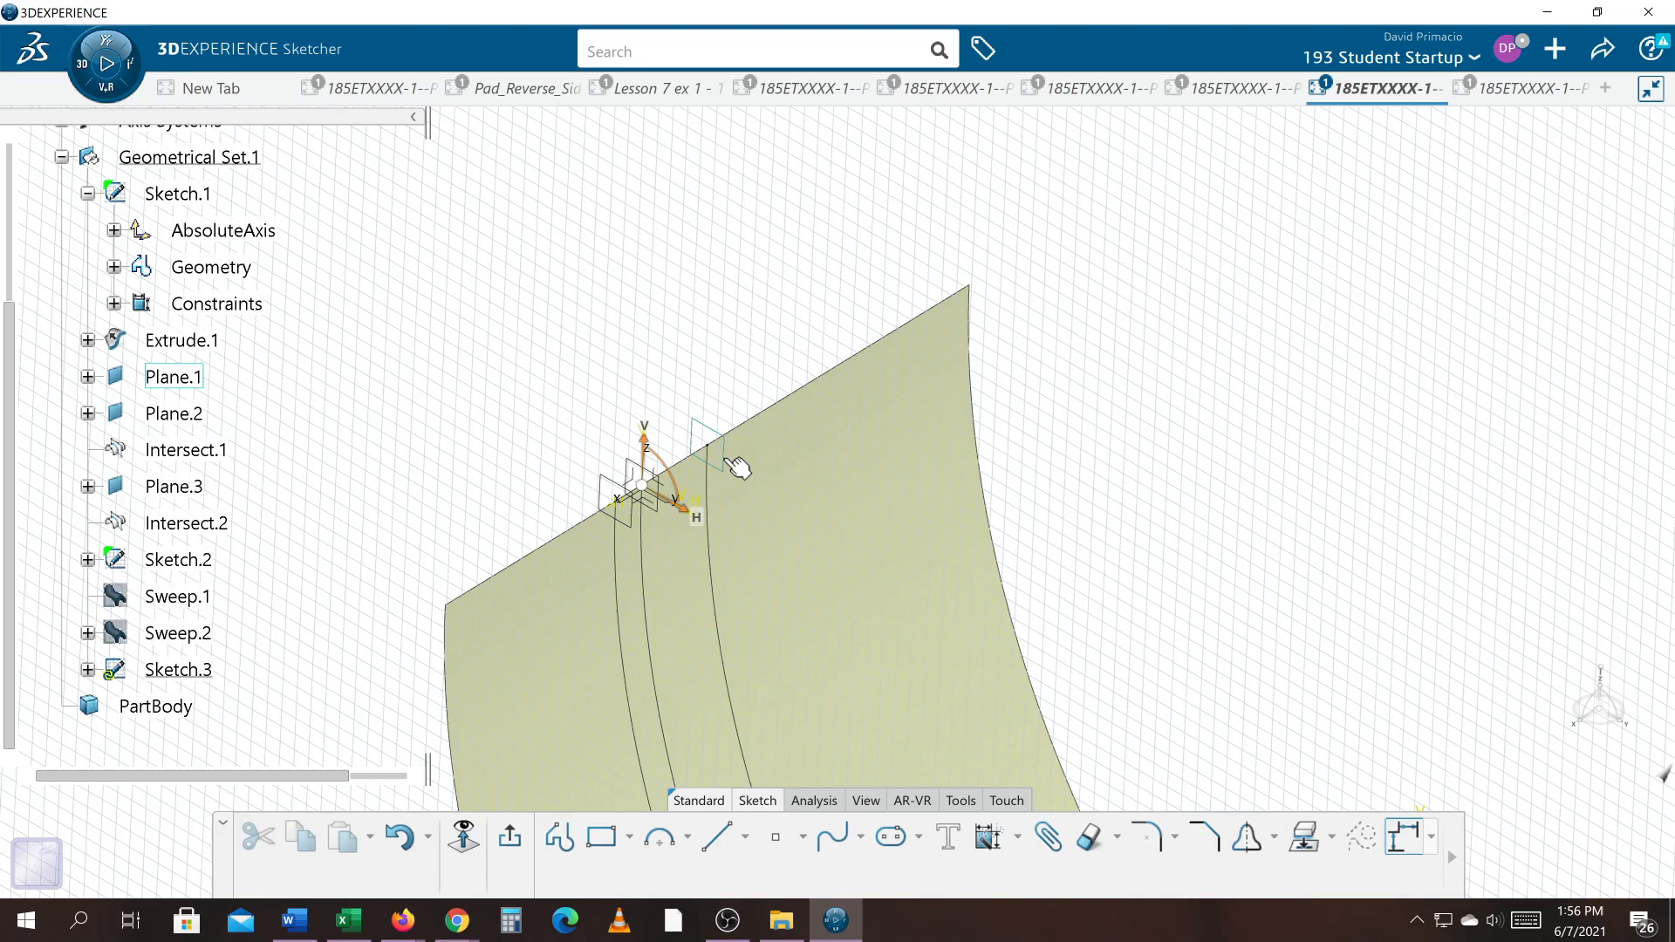
{"action": "left_click", "coordinate": [464, 838]}
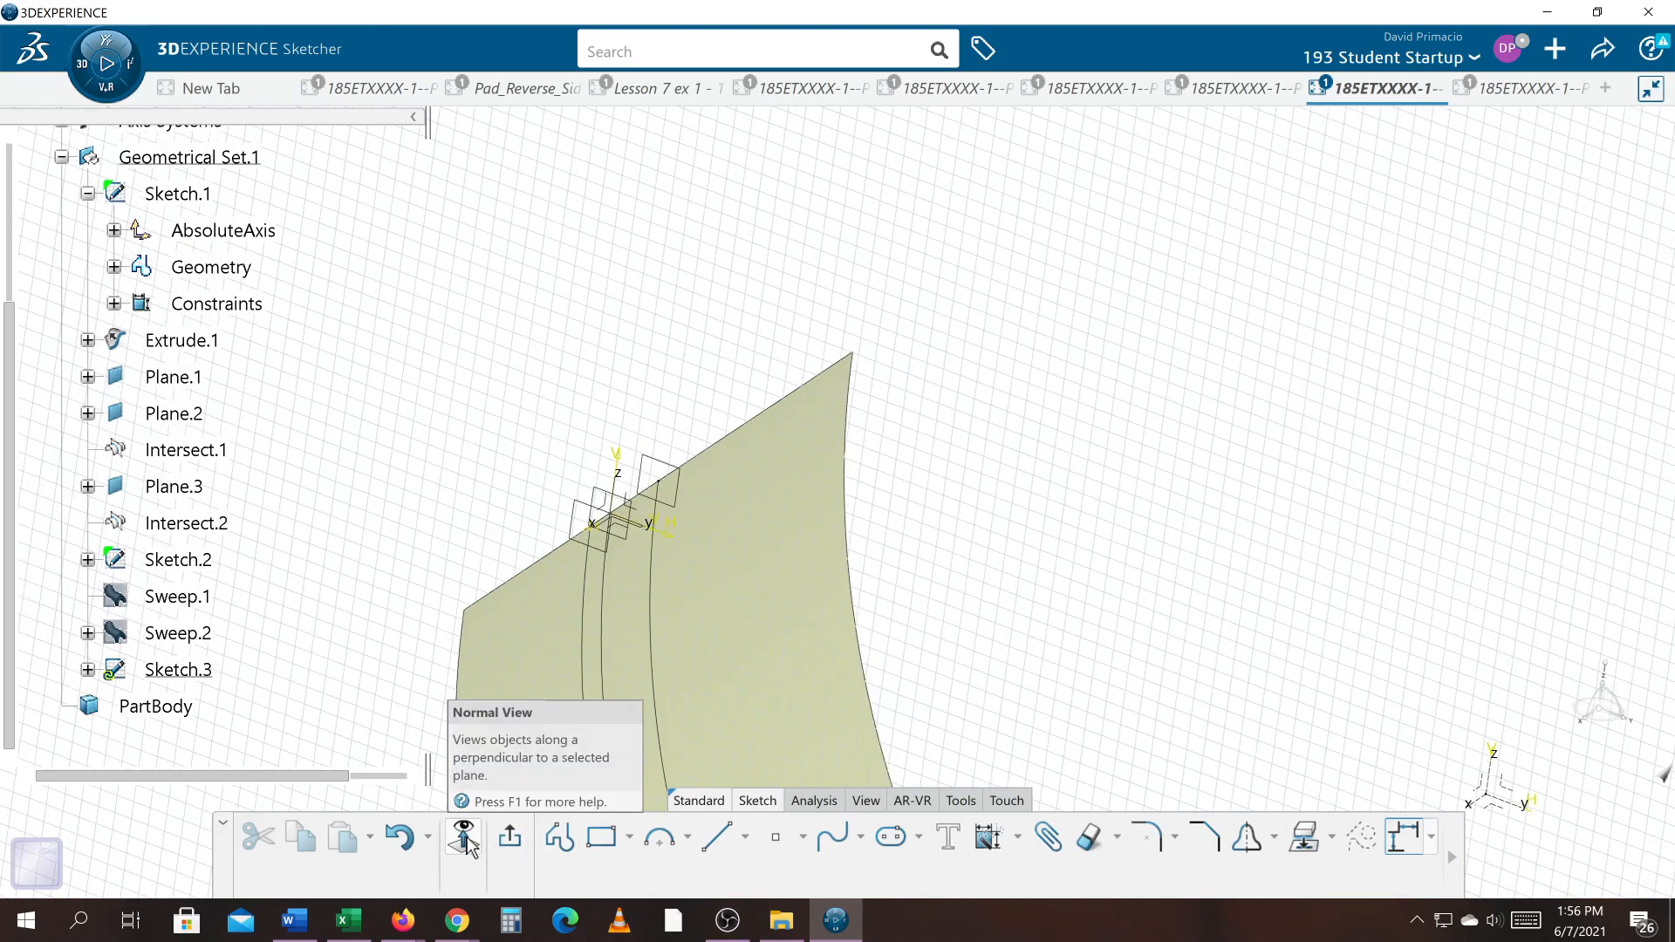
{"action": "mouse_move", "coordinate": [729, 682]}
{"action": "middle_mouse_down"}
{"action": "mouse_move", "coordinate": [752, 571]}
{"action": "mouse_move", "coordinate": [777, 605]}
{"action": "mouse_move", "coordinate": [959, 605]}
{"action": "middle_mouse_up"}
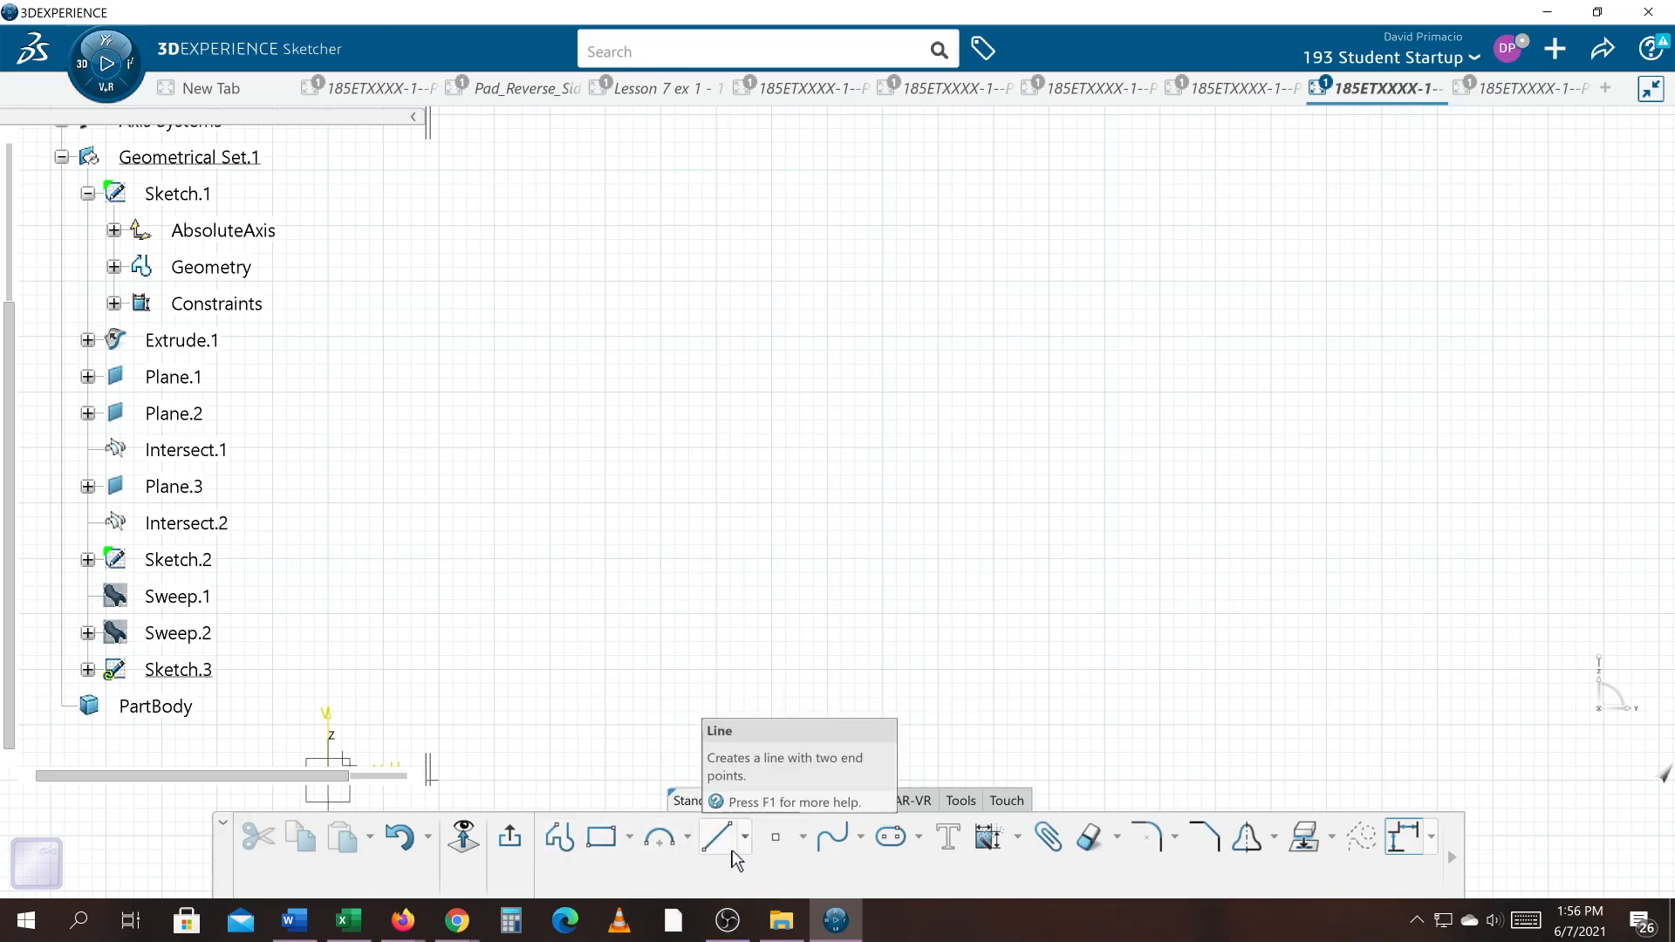
Step: Sketch a closed L-shaped profile about 3 in wide and 2.75 in high, with legs about 0.5 in thick
{"action": "left_click", "coordinate": [559, 836]}
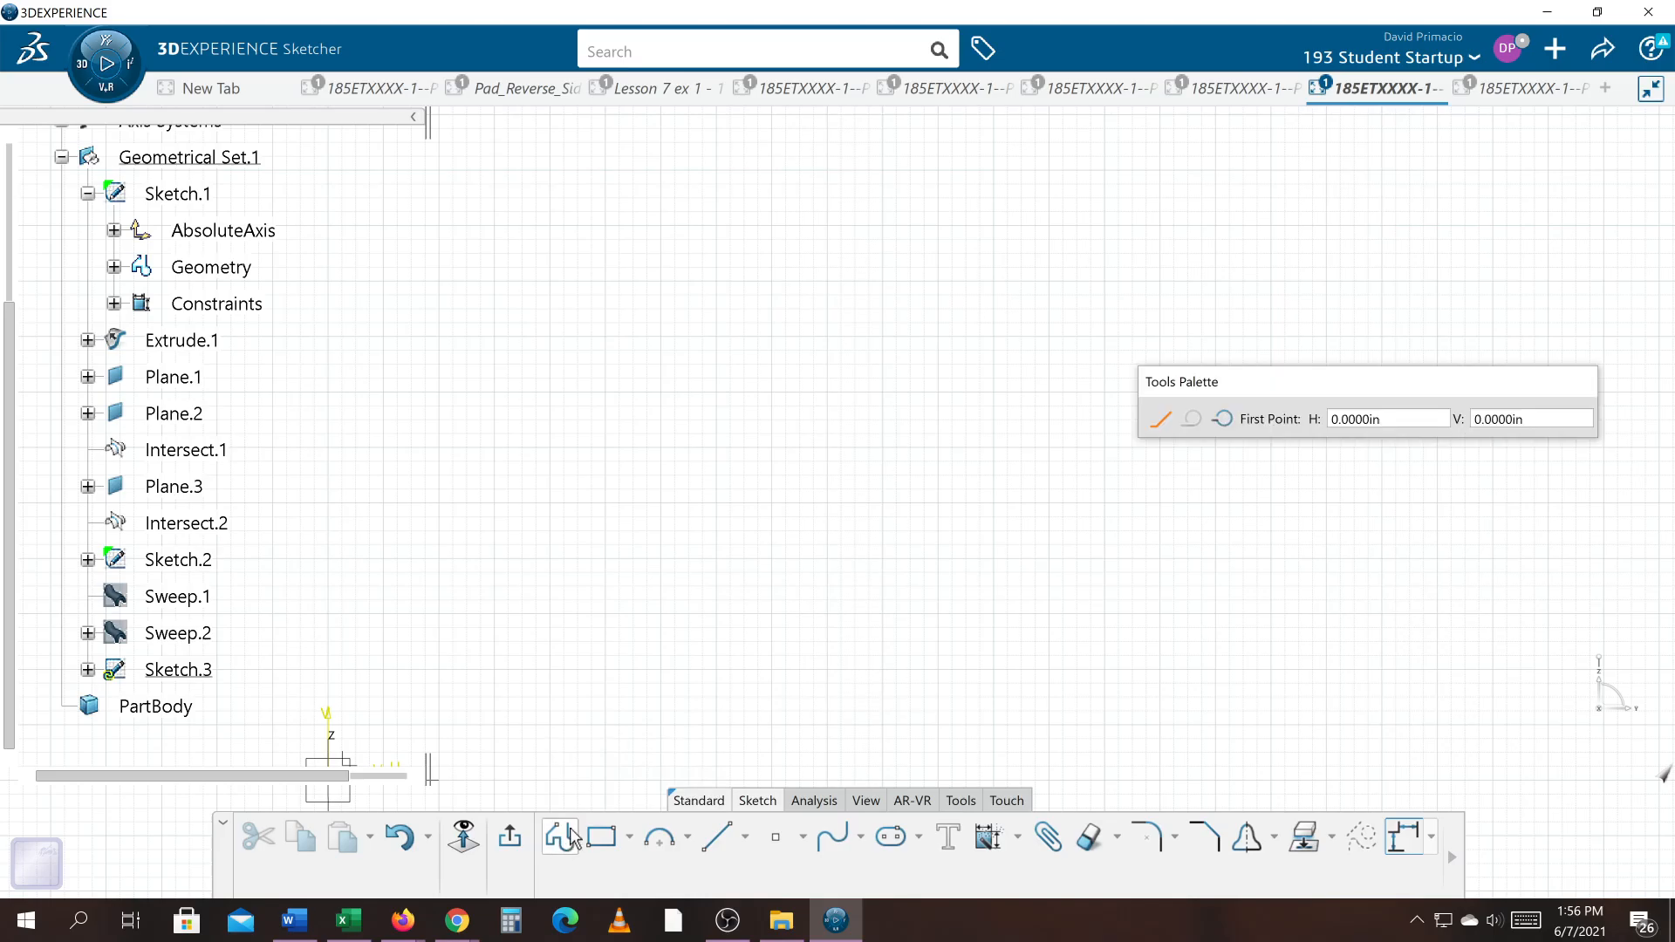
{"action": "left_click", "coordinate": [606, 461]}
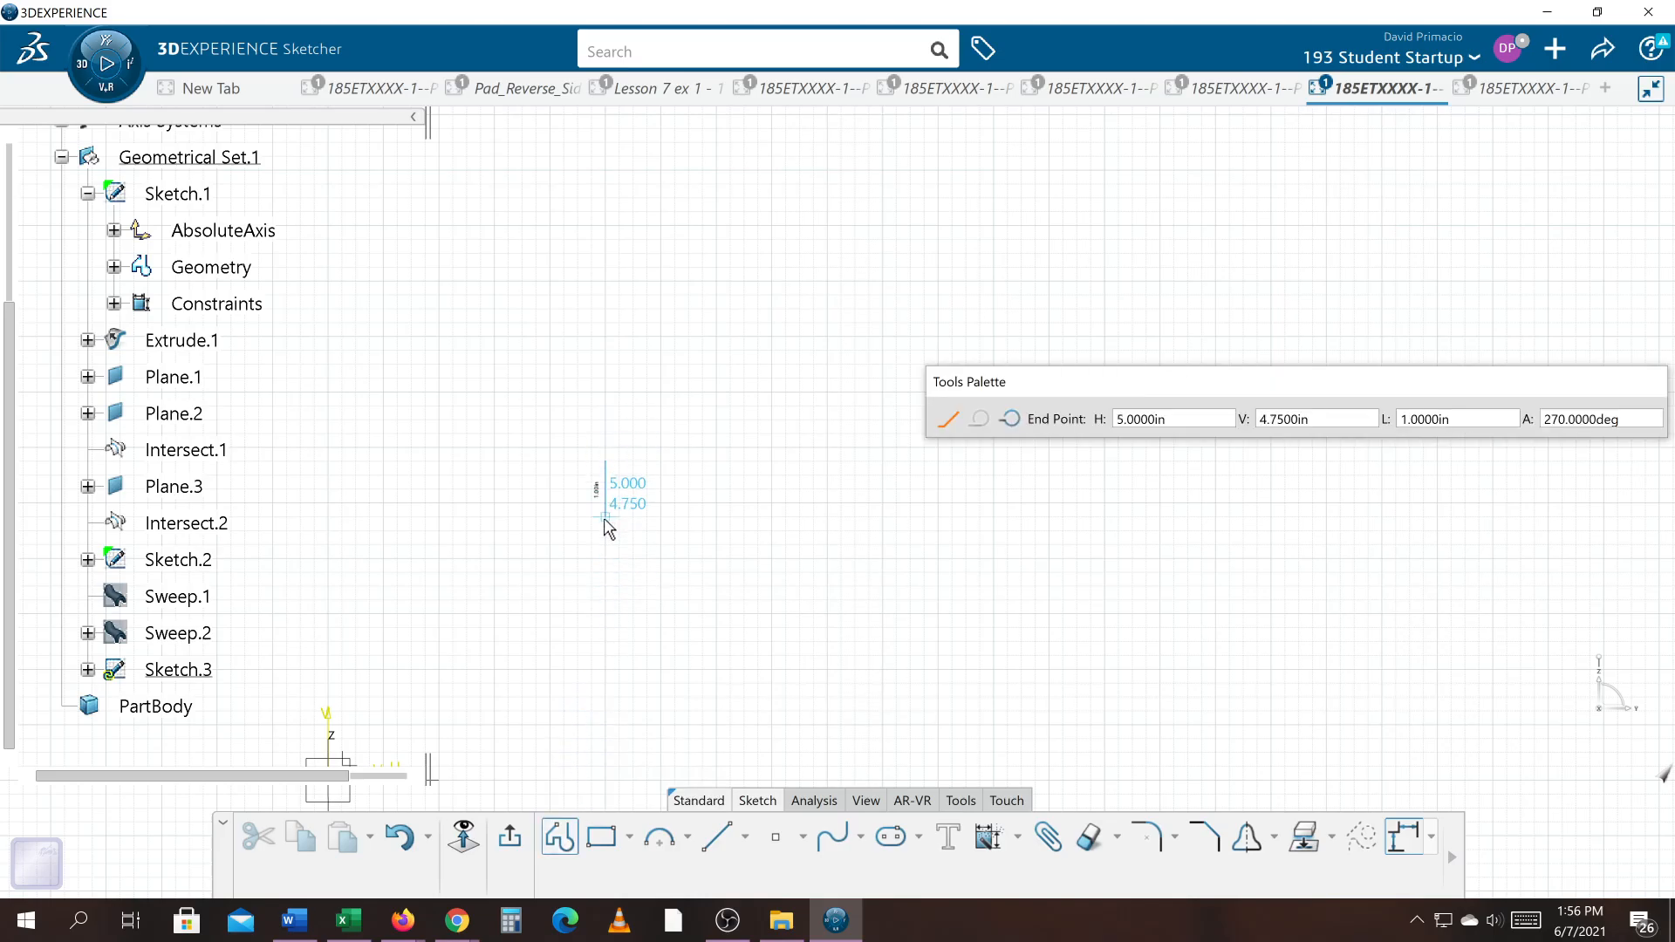
{"action": "left_click", "coordinate": [605, 614]}
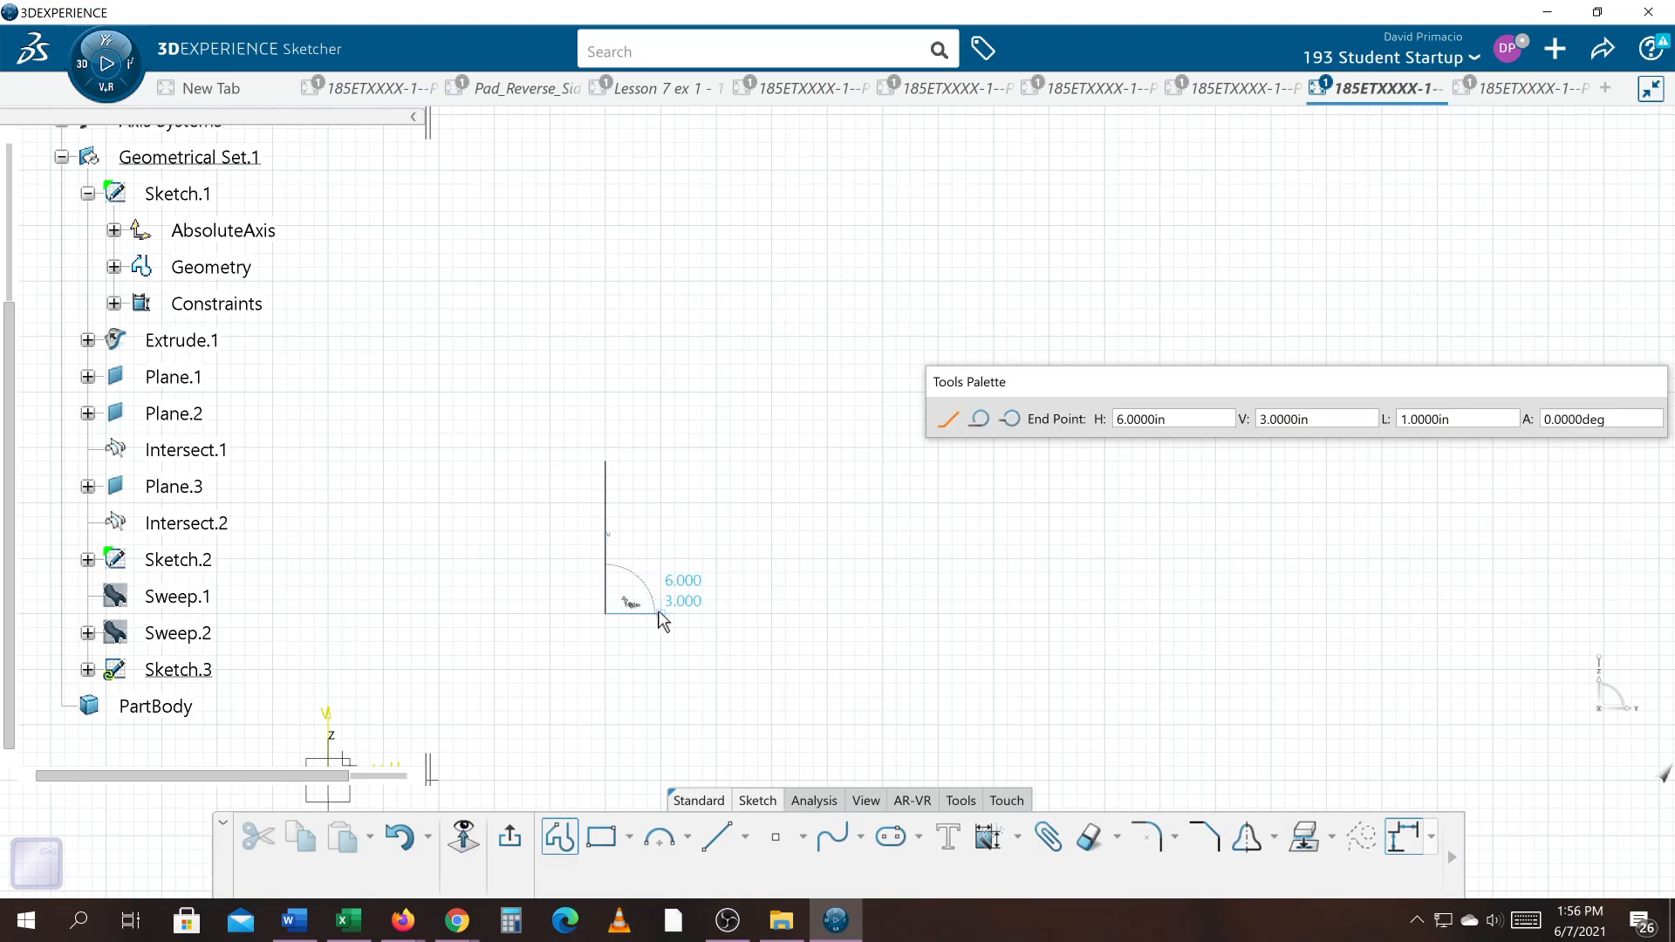
{"action": "left_click", "coordinate": [771, 614]}
{"action": "left_click", "coordinate": [771, 586]}
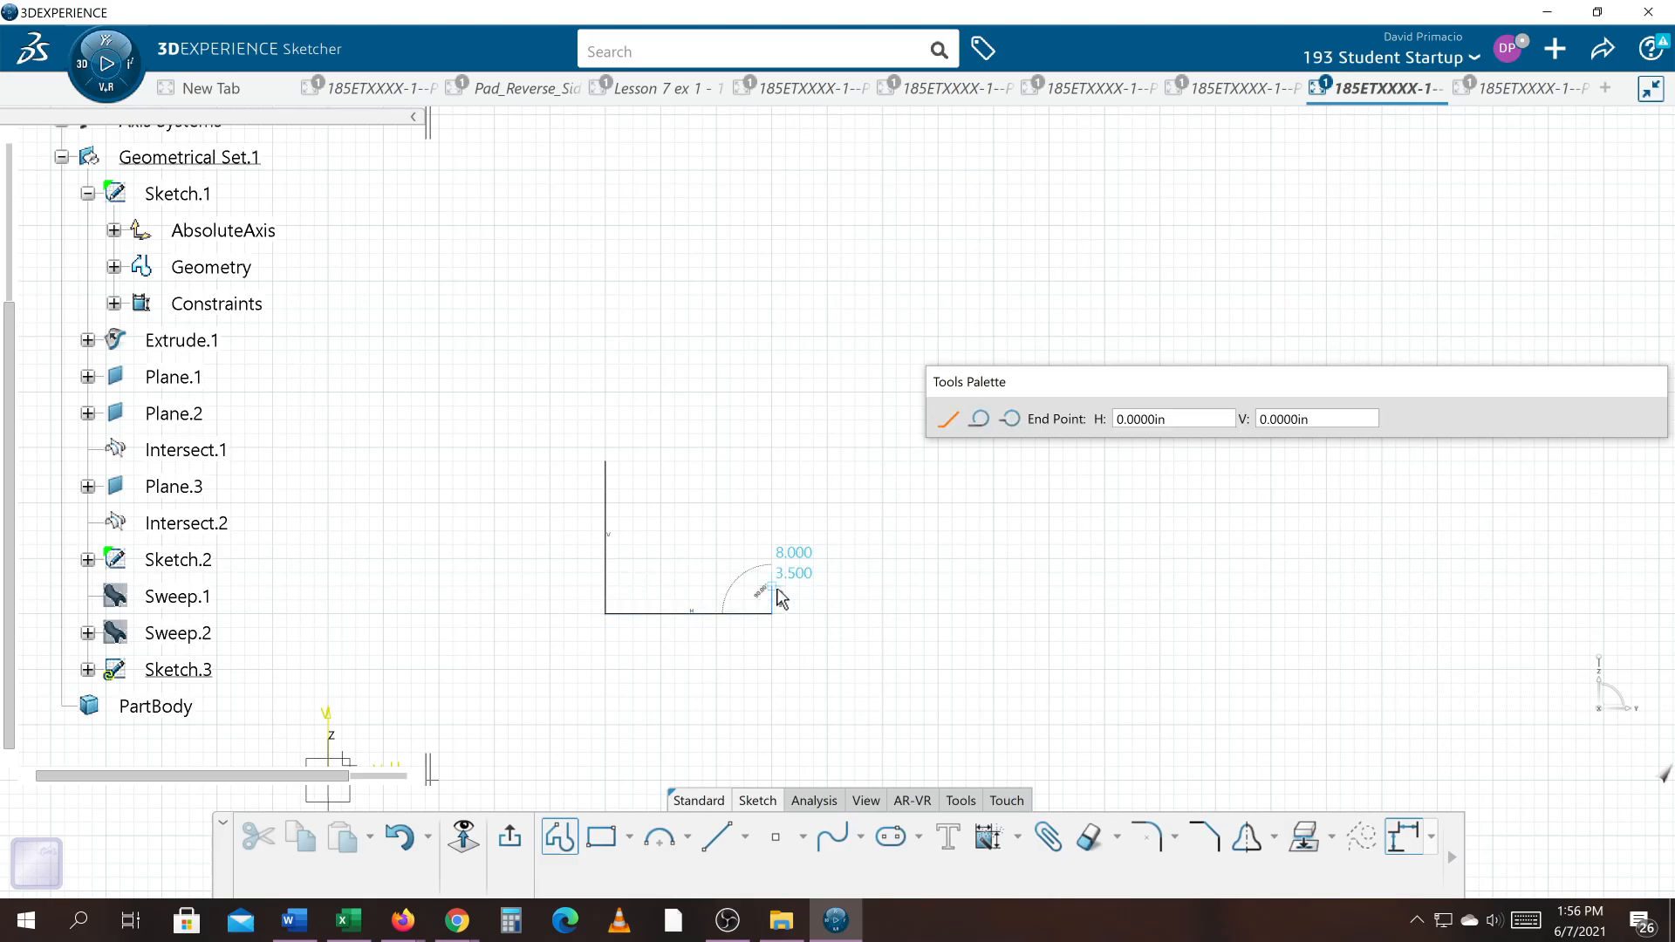
{"action": "left_click", "coordinate": [633, 587]}
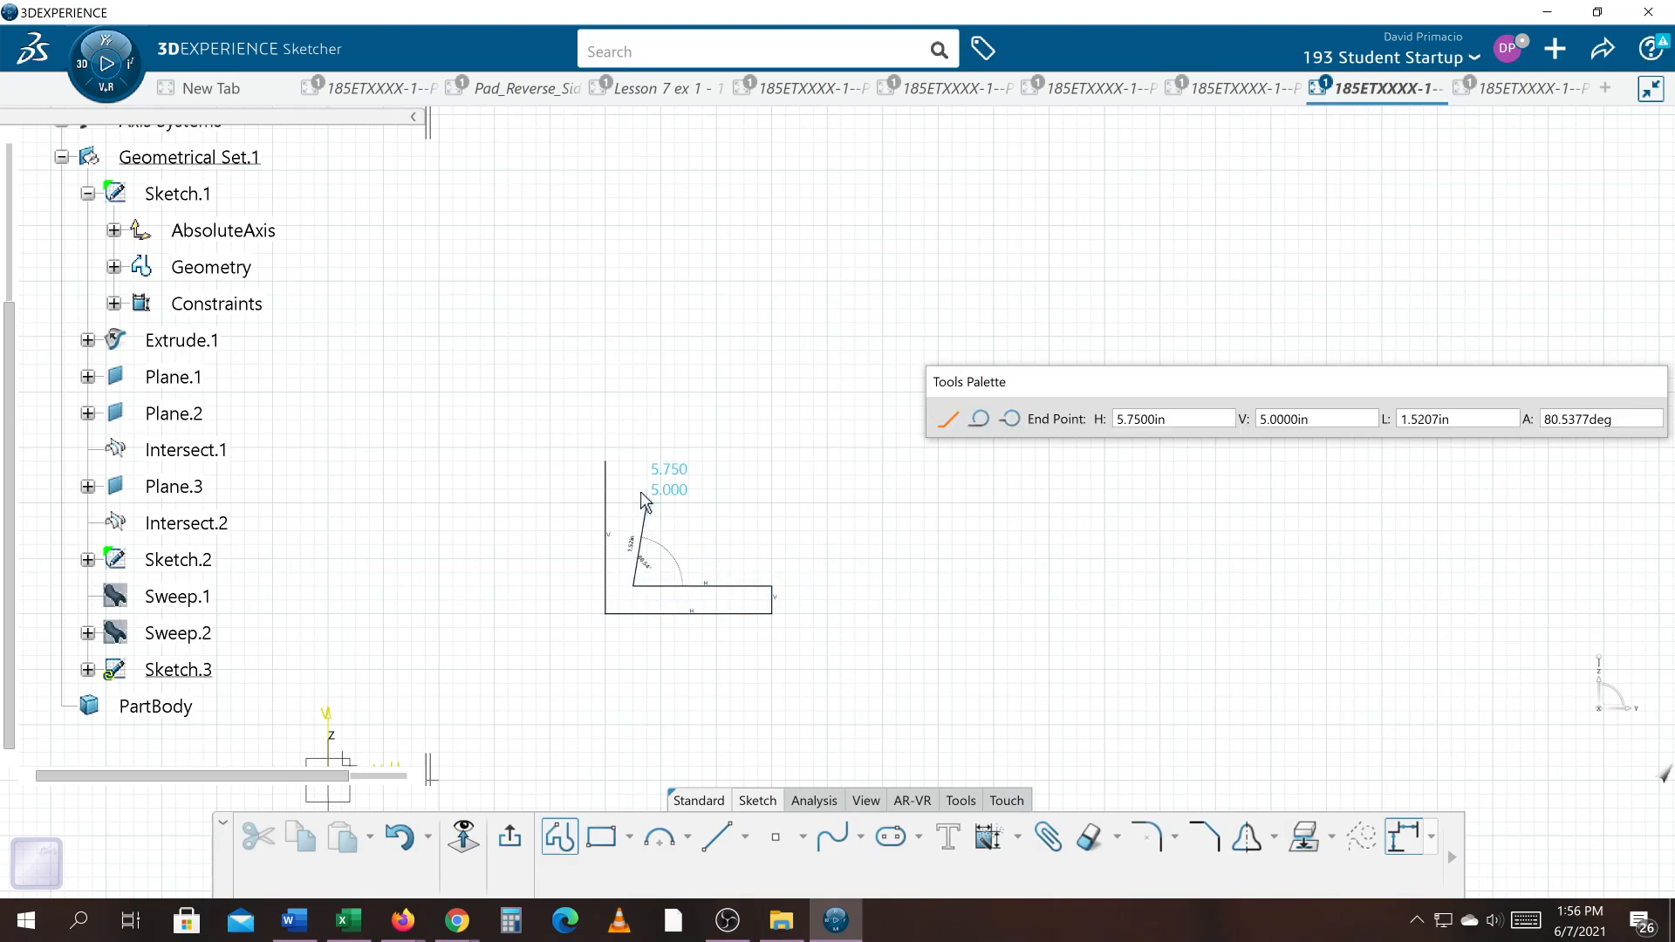
{"action": "left_click", "coordinate": [633, 461]}
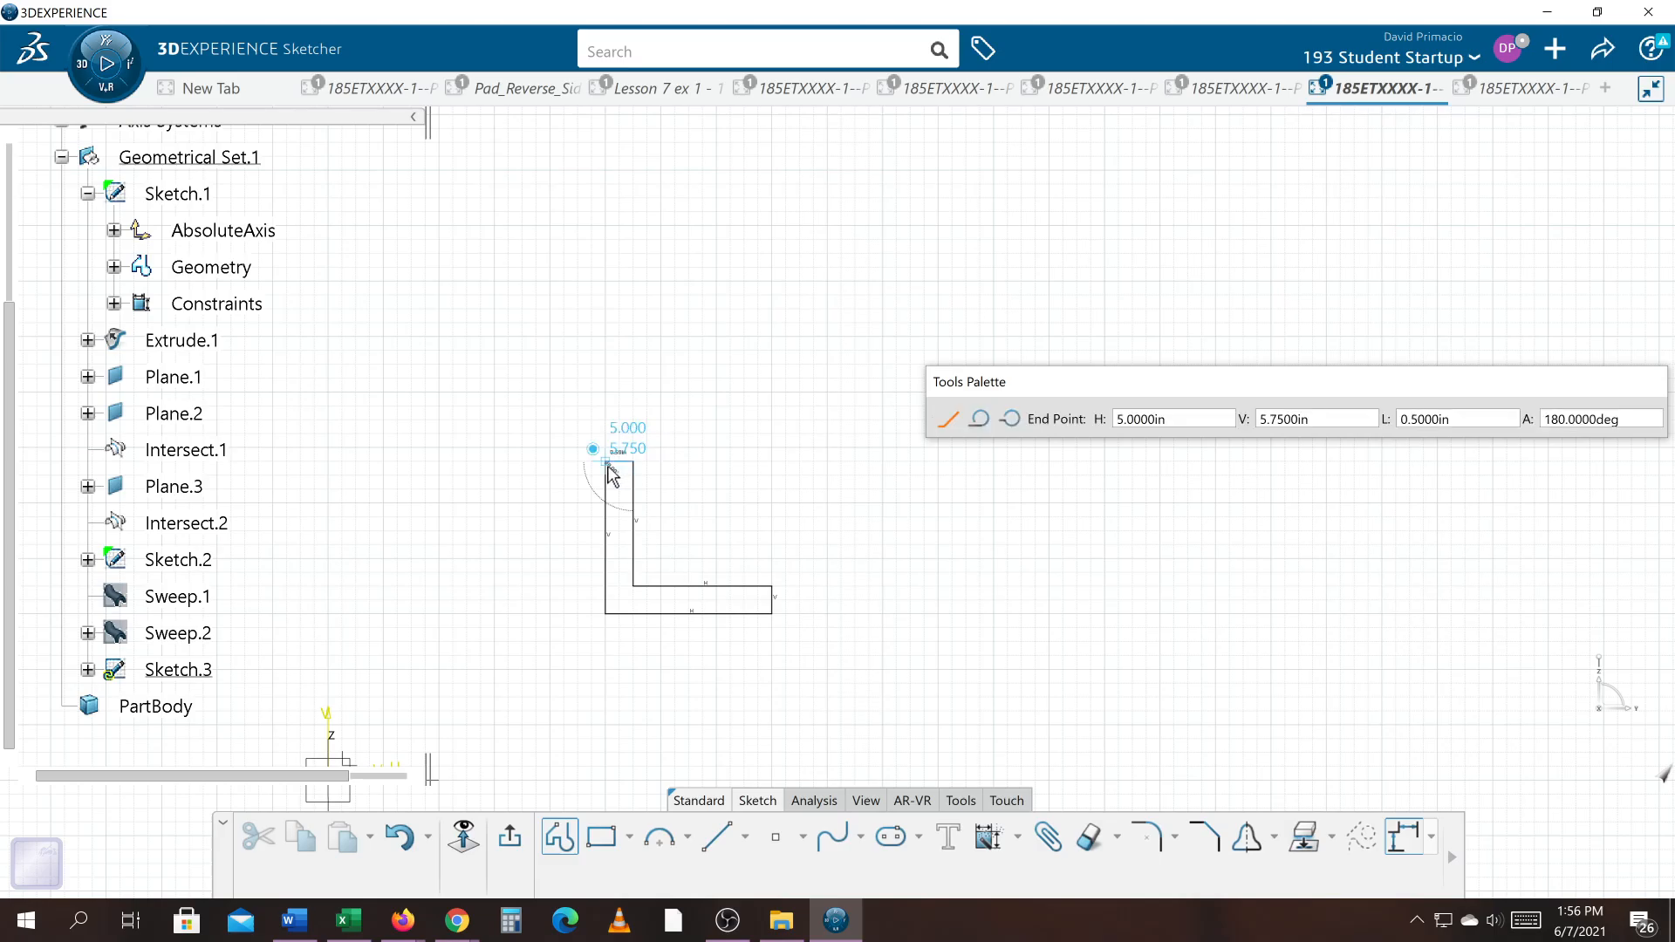
{"action": "left_click", "coordinate": [605, 460]}
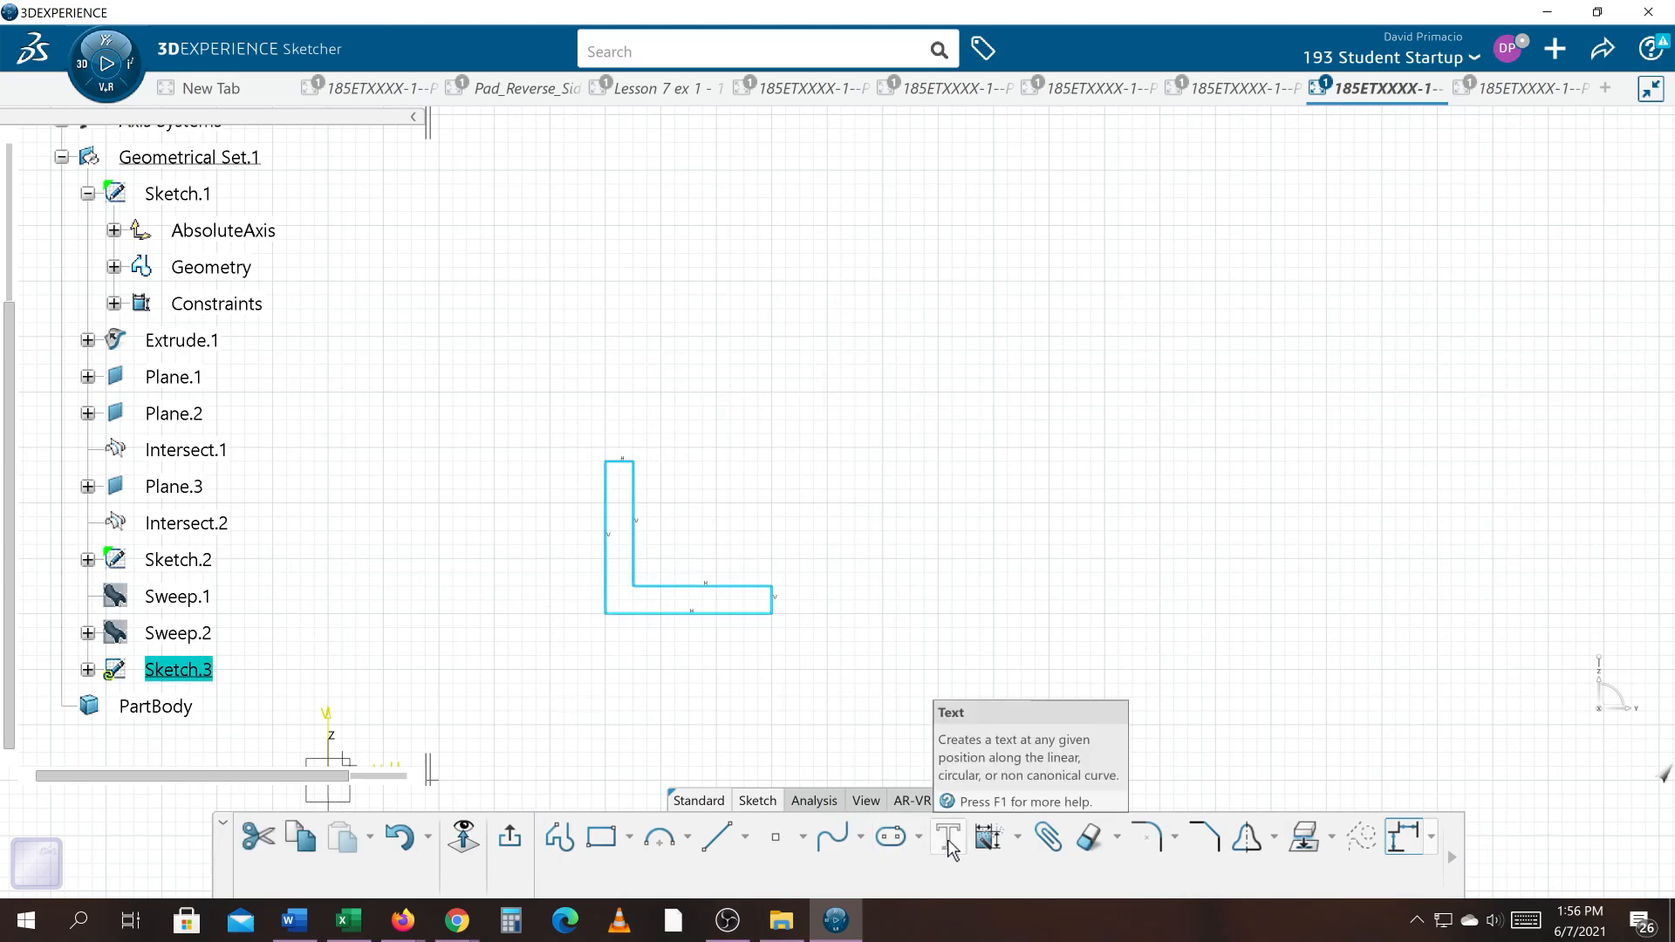
Step: Auto-constrain the L profile with stacked dimensions, using its outer bottom and left lines as reference elements
{"action": "left_click", "coordinate": [995, 843]}
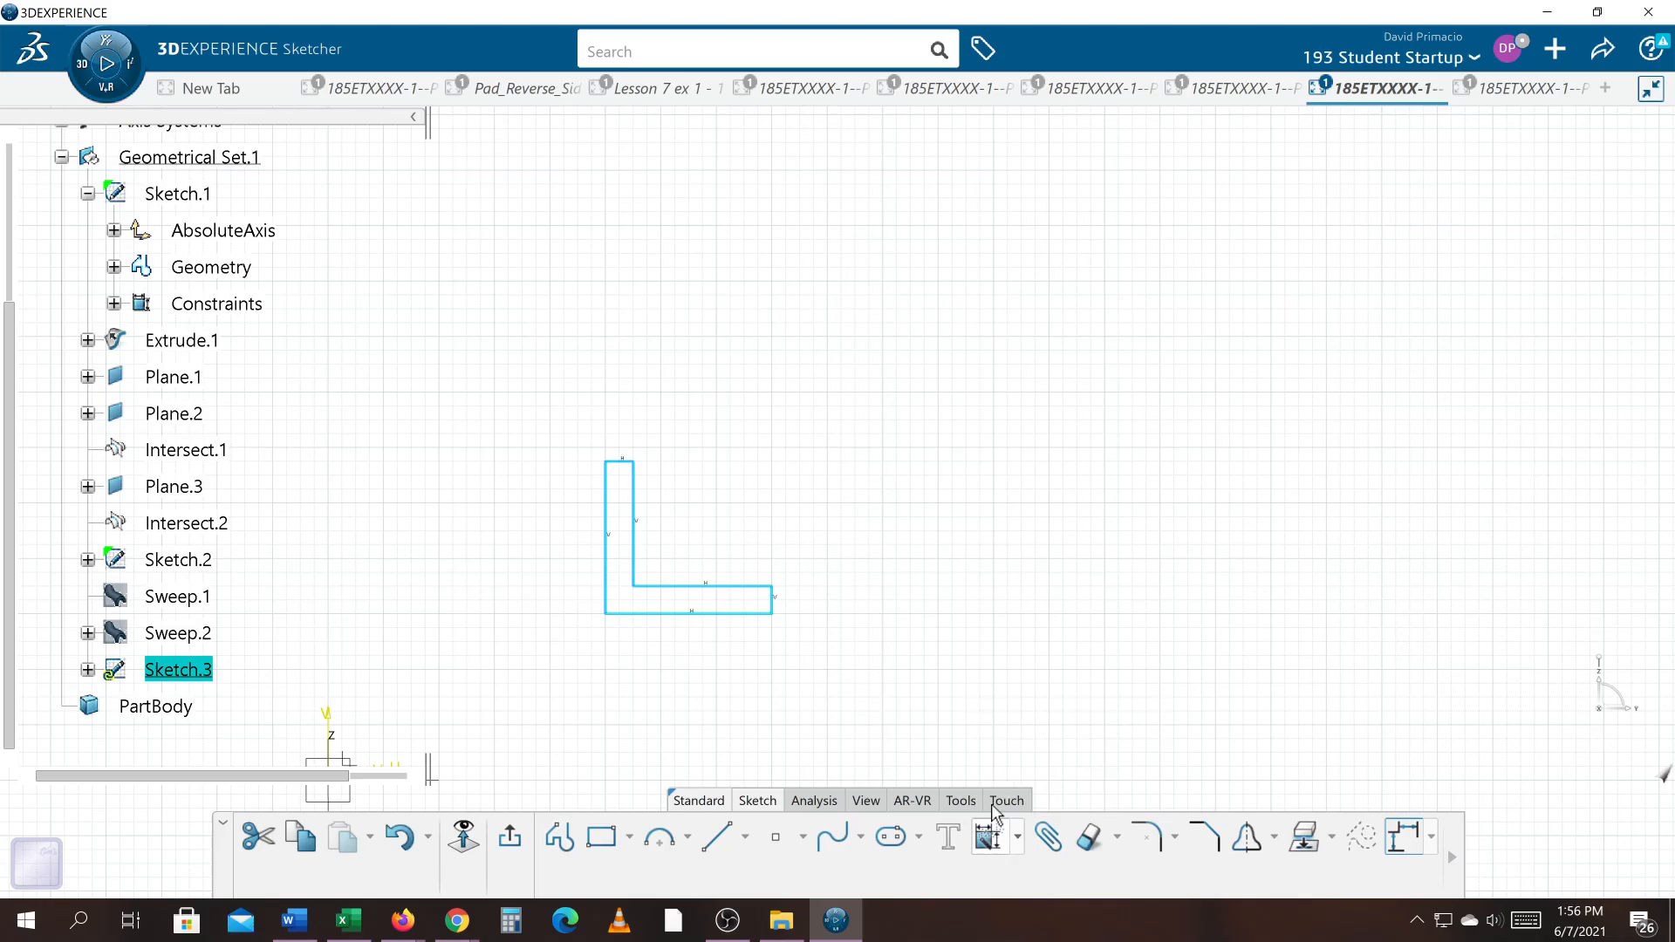
{"action": "left_click", "coordinate": [715, 614]}
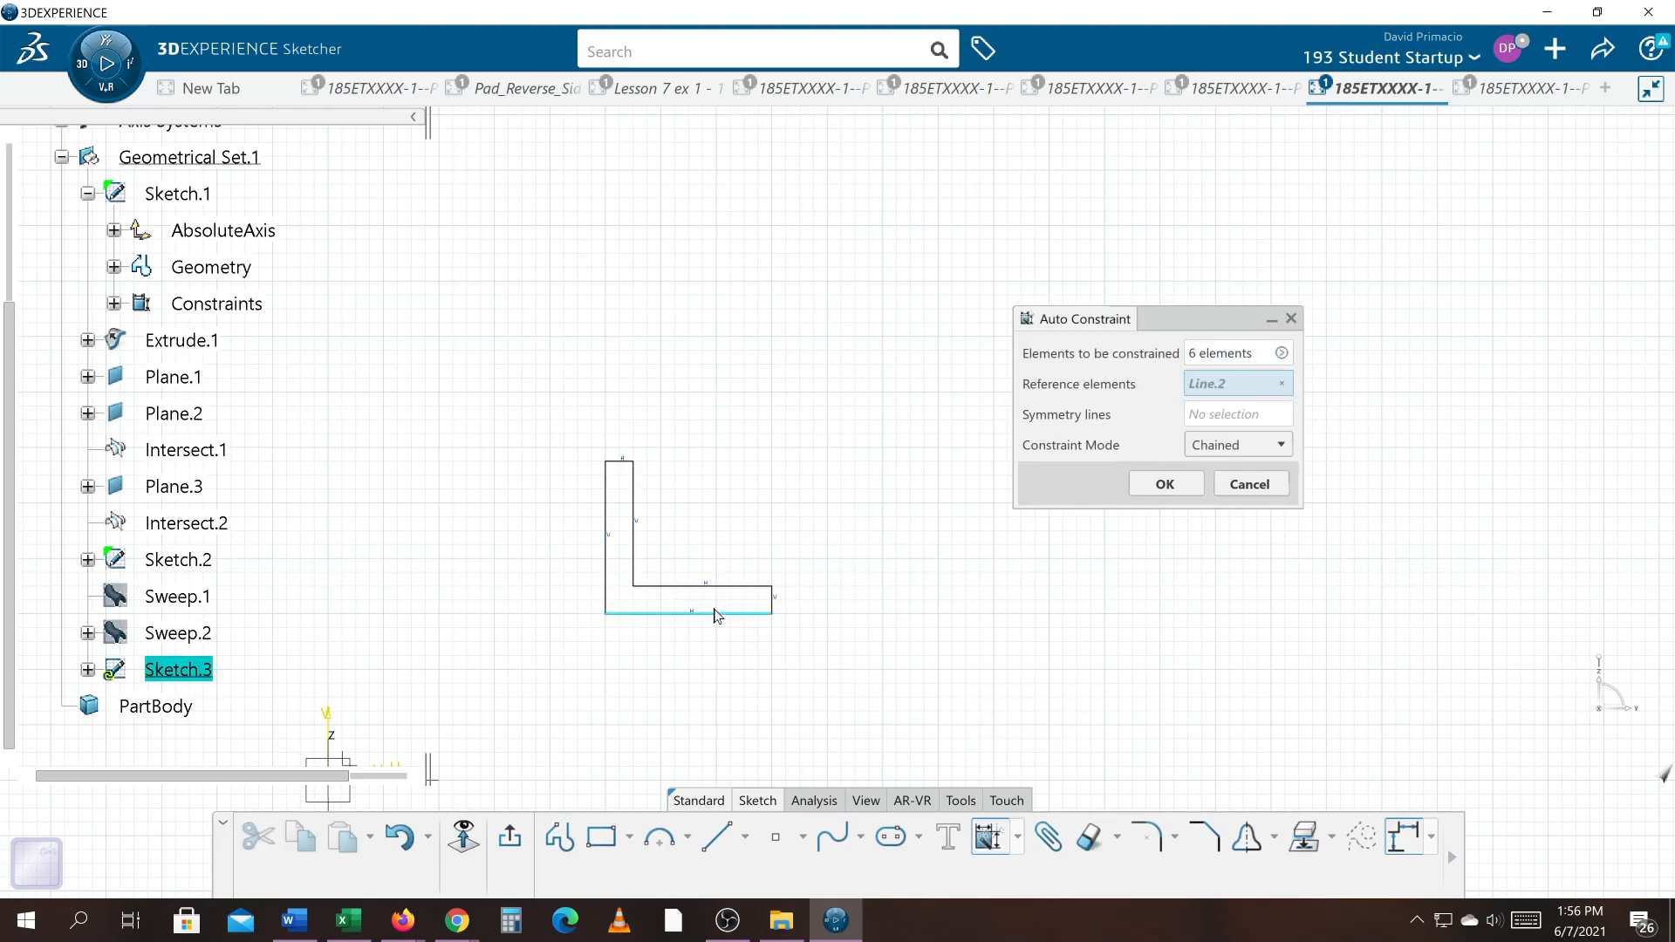
{"action": "left_click", "coordinate": [608, 592]}
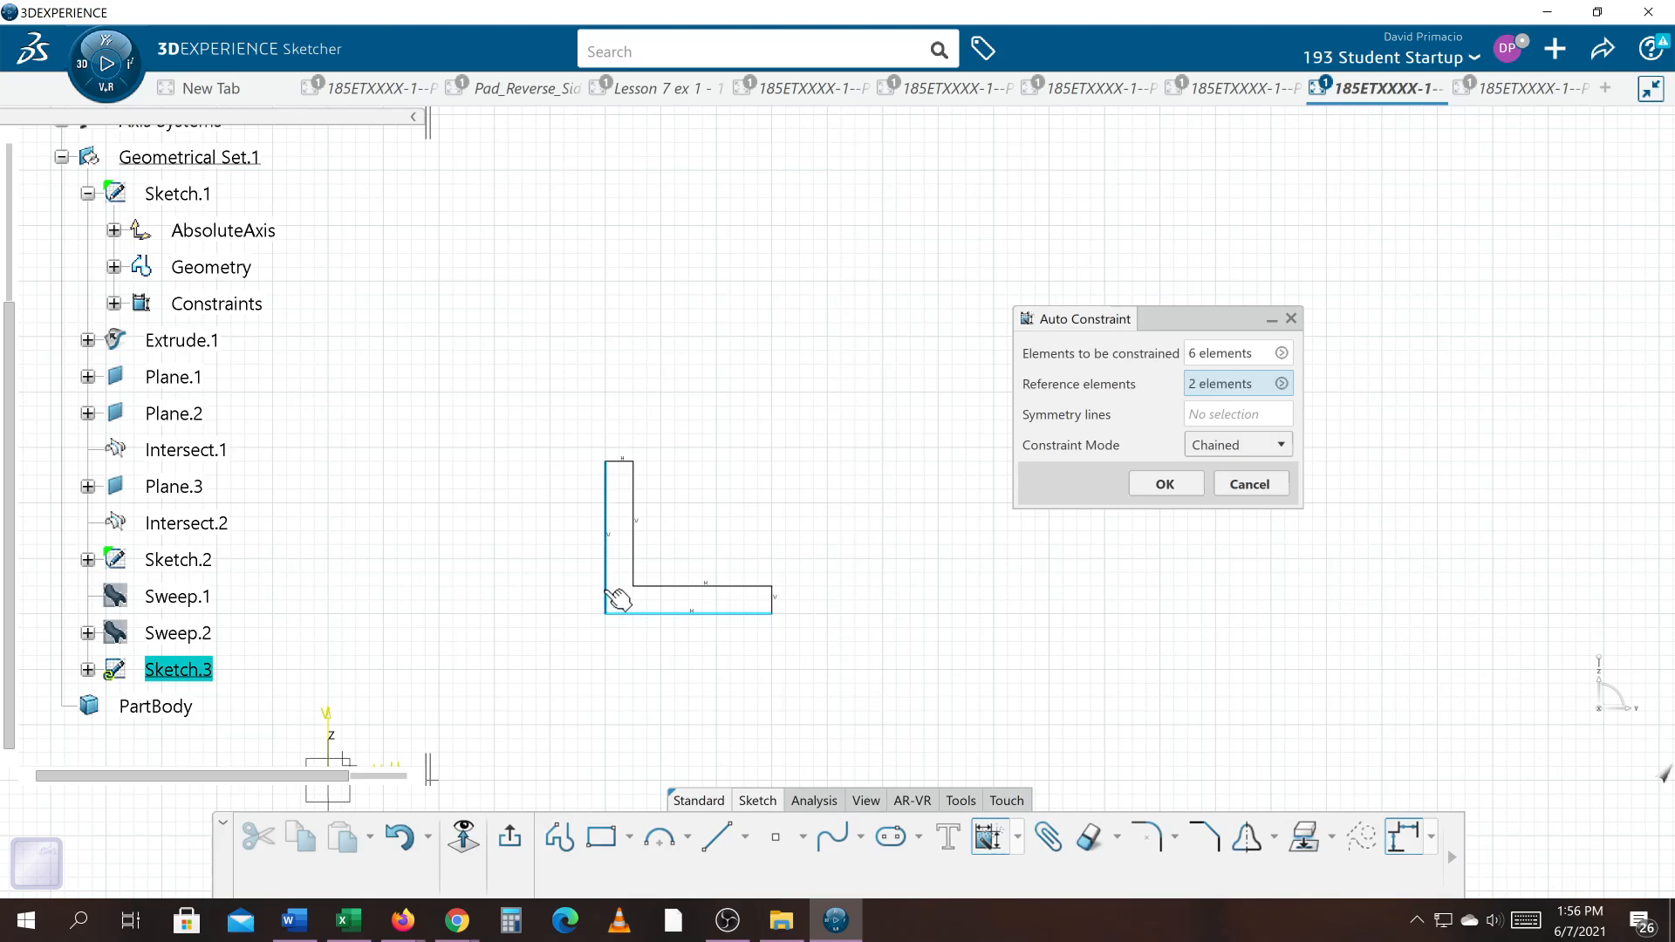
{"action": "left_click", "coordinate": [1208, 443]}
{"action": "left_click", "coordinate": [1197, 487]}
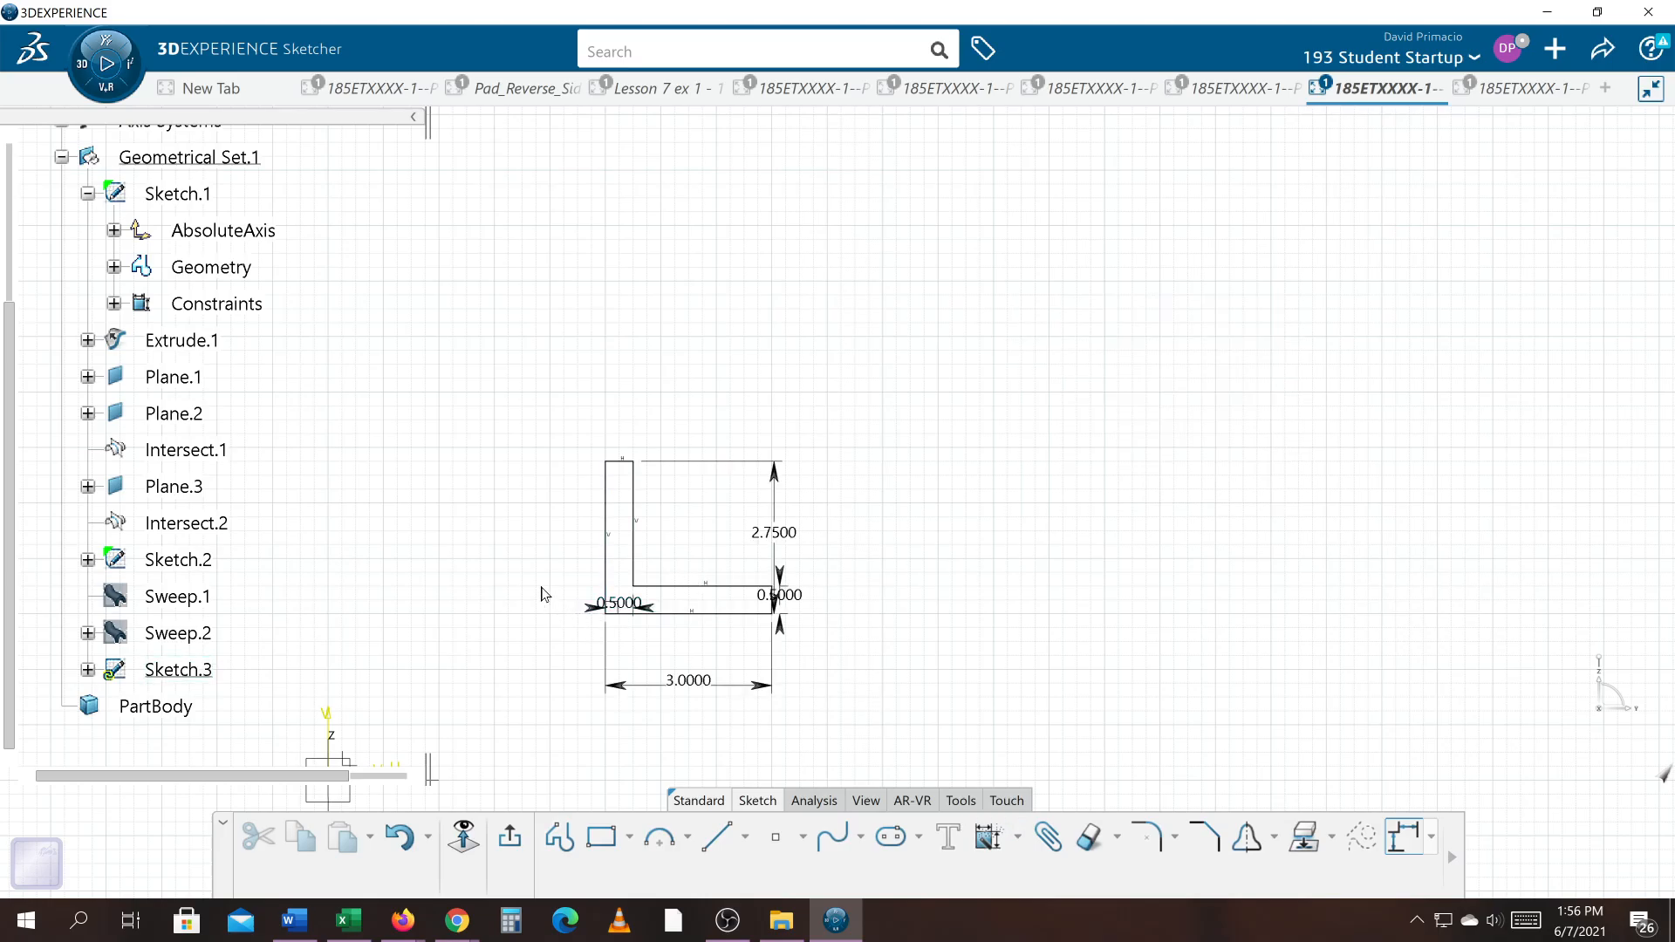
Step: Fix the location of the profile's outer left and bottom lines
{"action": "left_click", "coordinate": [603, 561]}
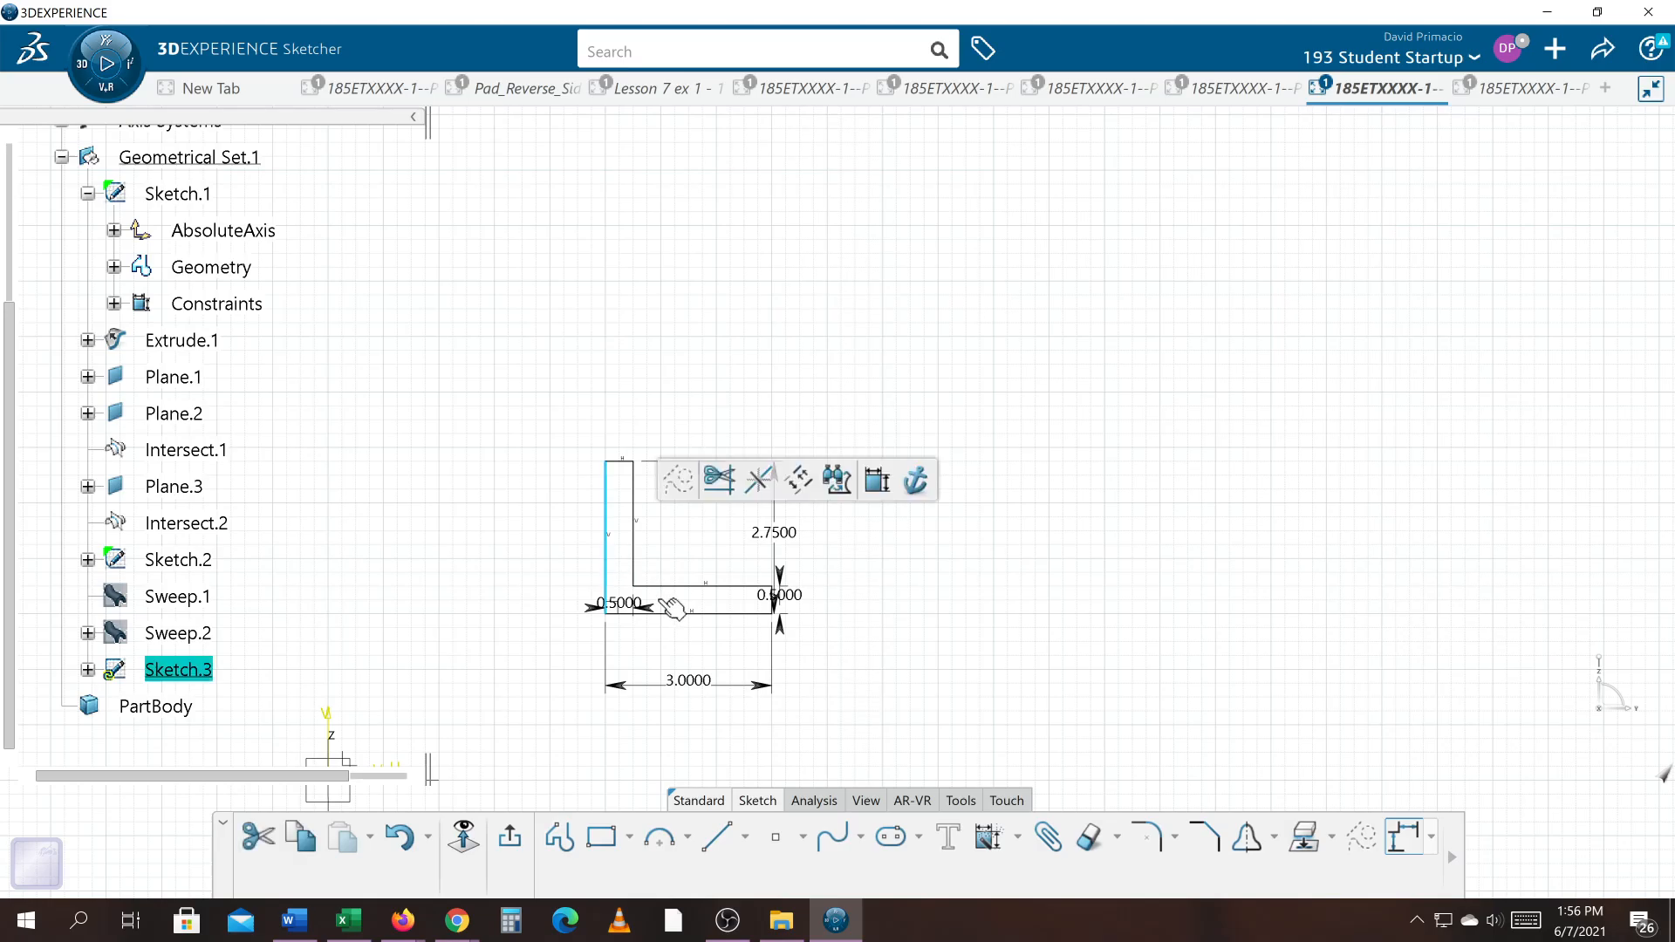
{"action": "left_click", "coordinate": [717, 614], "text": "ctrl"}
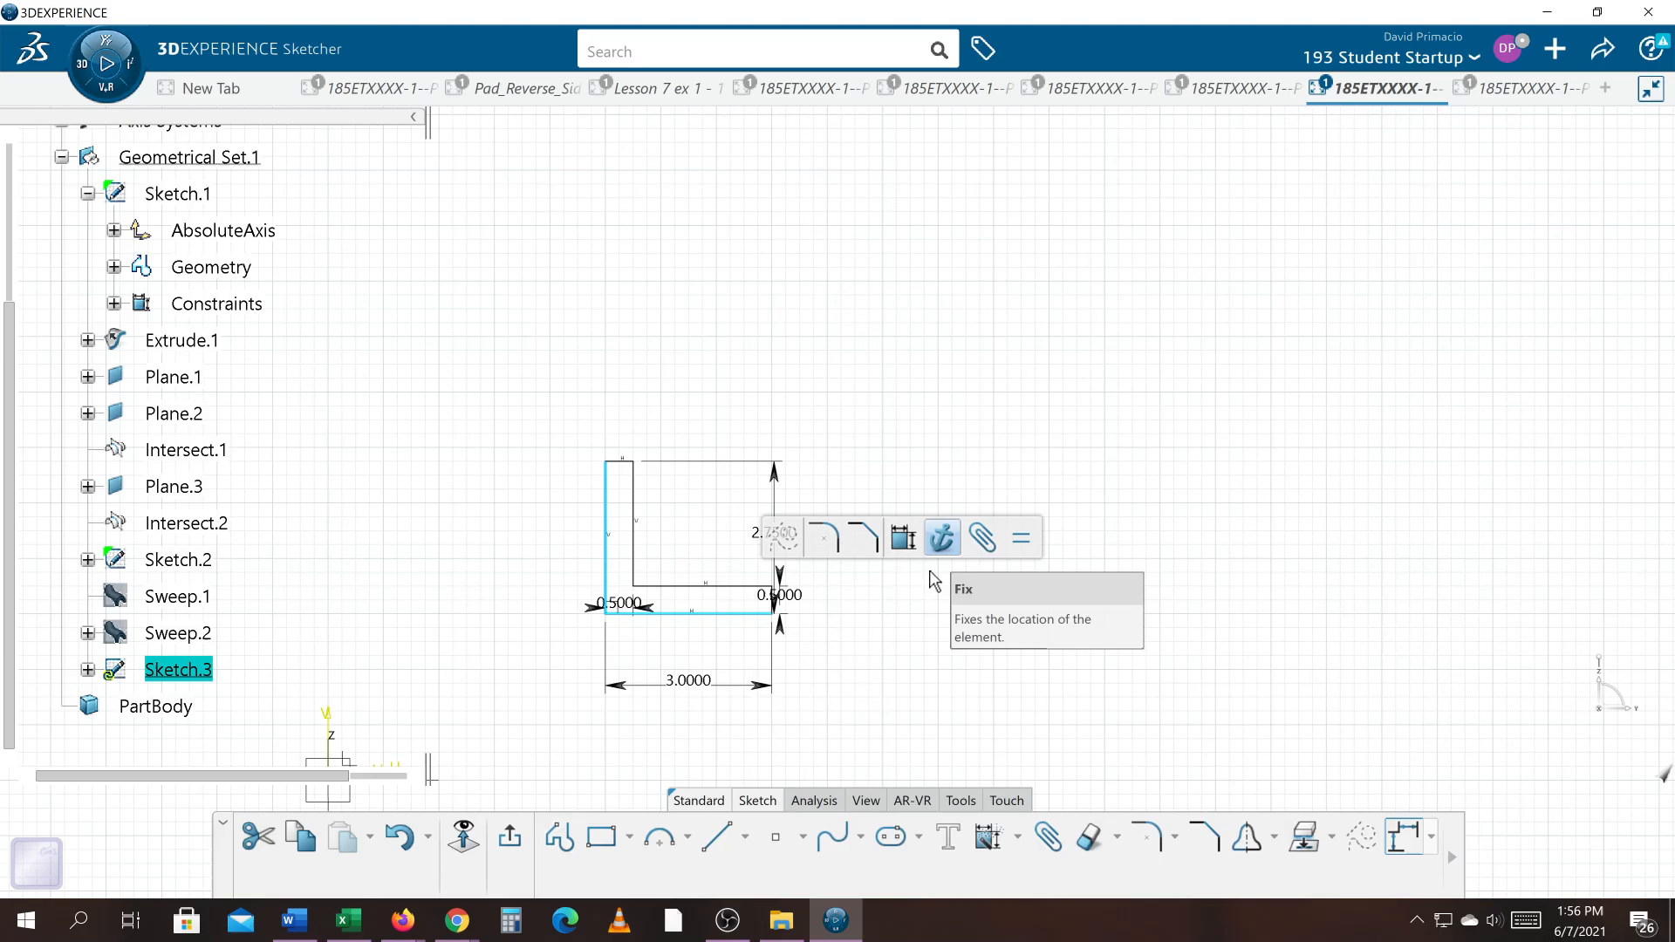
{"action": "left_click", "coordinate": [941, 538]}
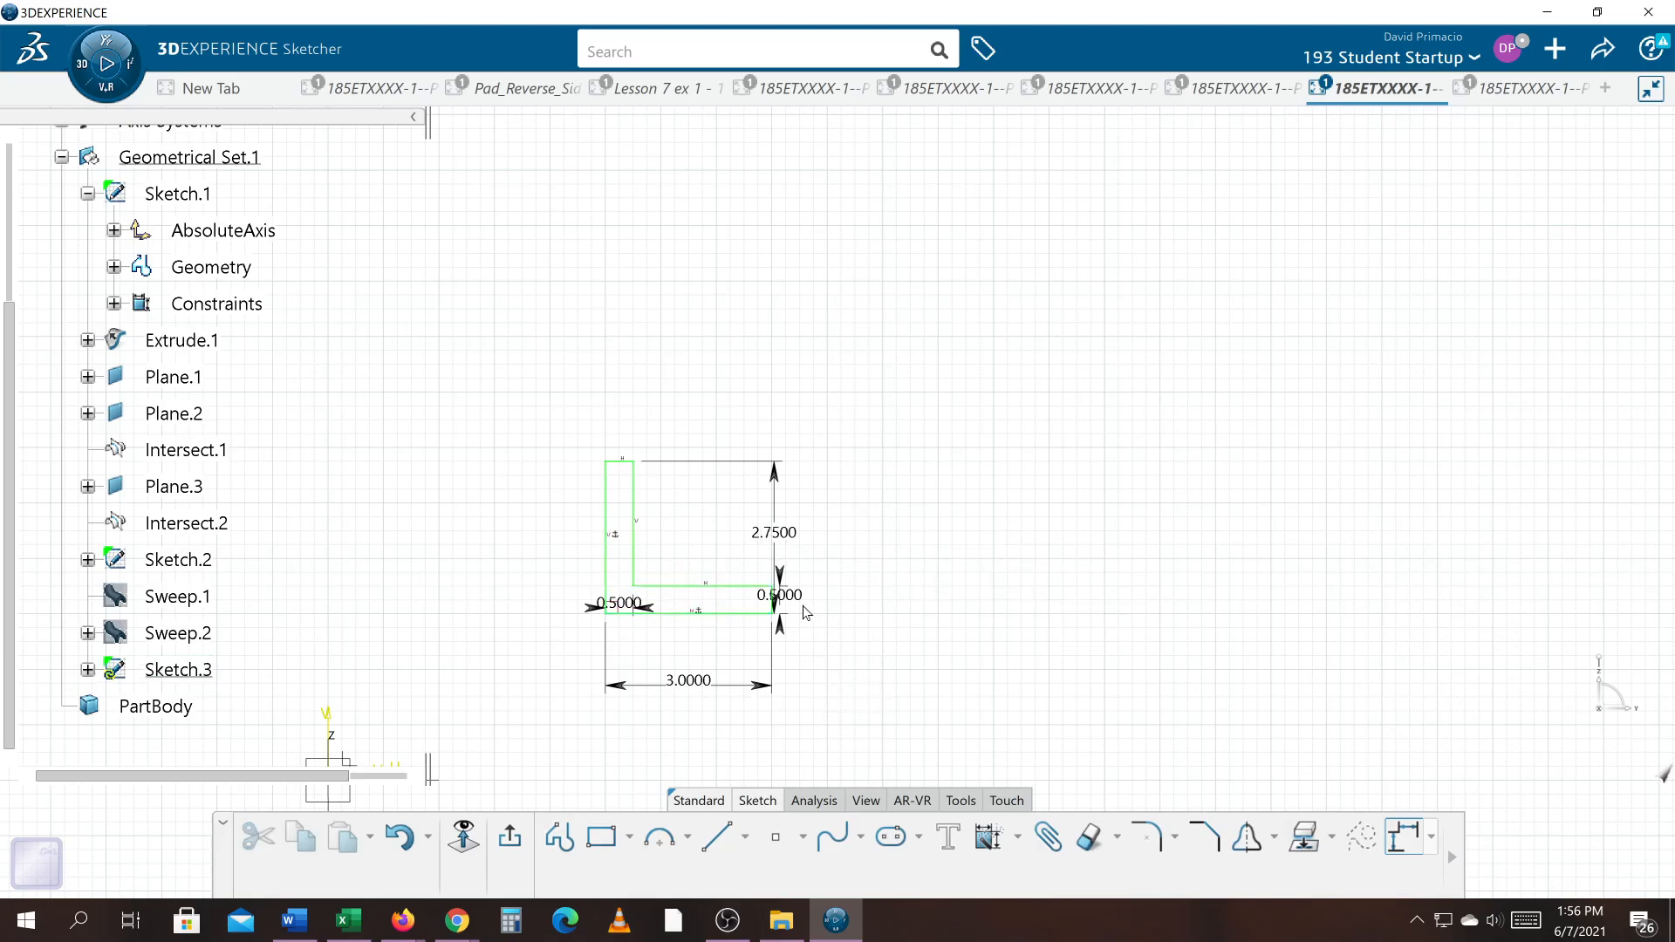
Step: Reposition the vertical leg's thickness dimension above the profile and the overall height dimension to its left
{"action": "left_click", "coordinate": [600, 606]}
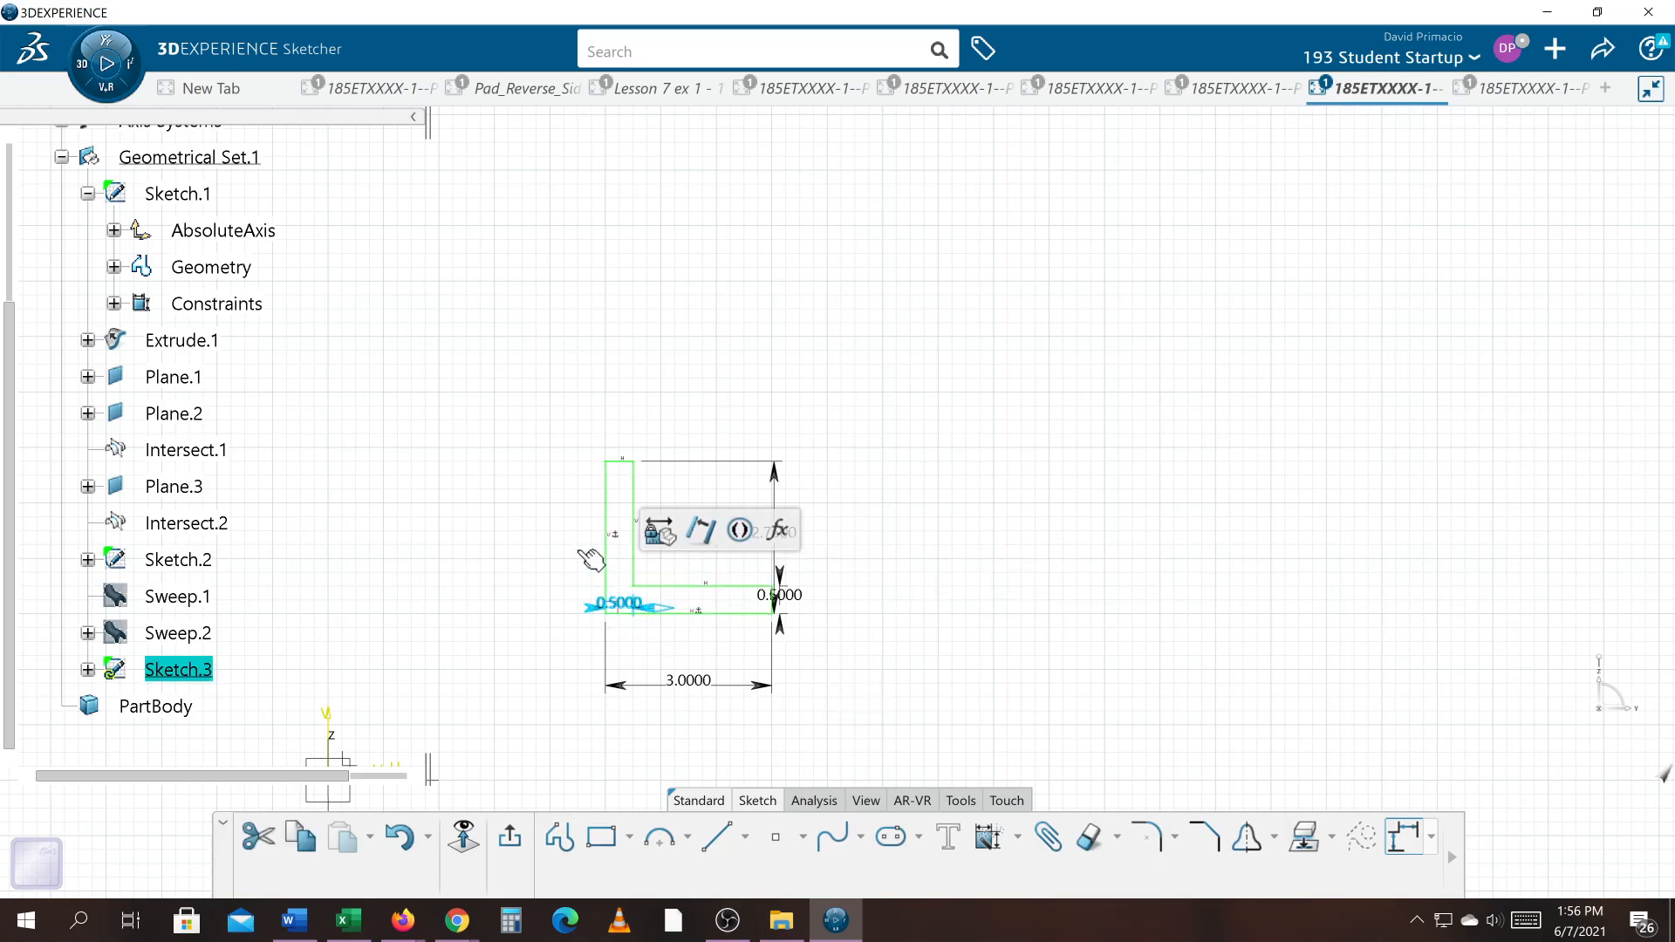
{"action": "left_click_drag", "start_coordinate": [590, 559], "coordinate": [524, 372]}
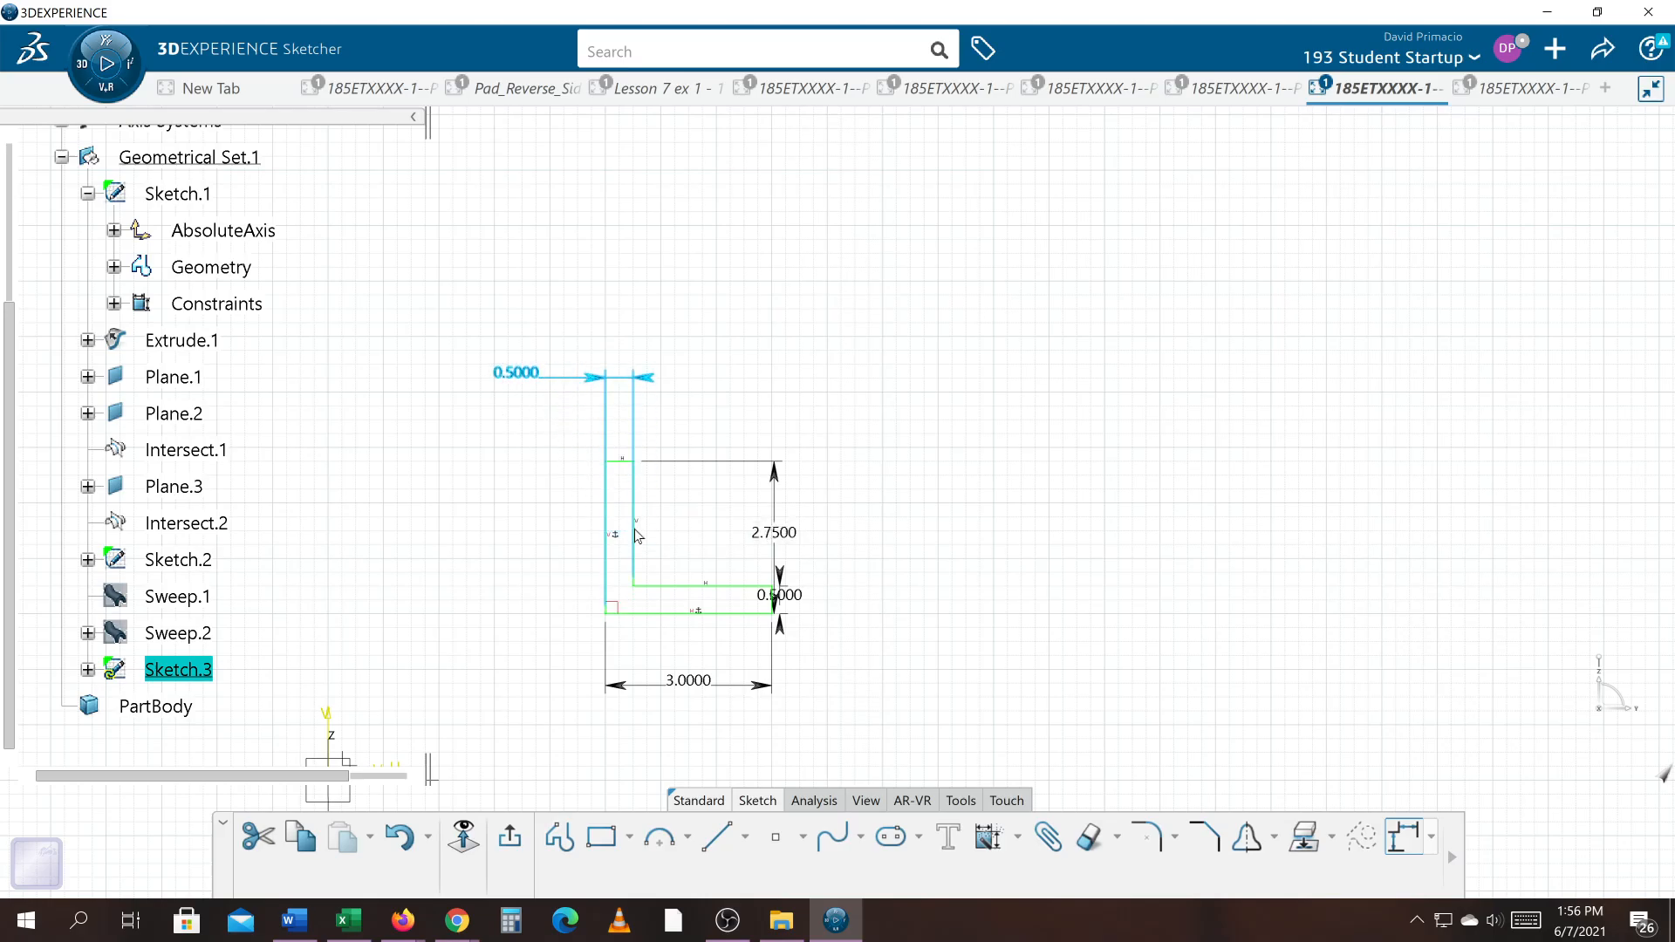
{"action": "left_click", "coordinate": [780, 563]}
{"action": "left_click_drag", "start_coordinate": [780, 563], "coordinate": [482, 548]}
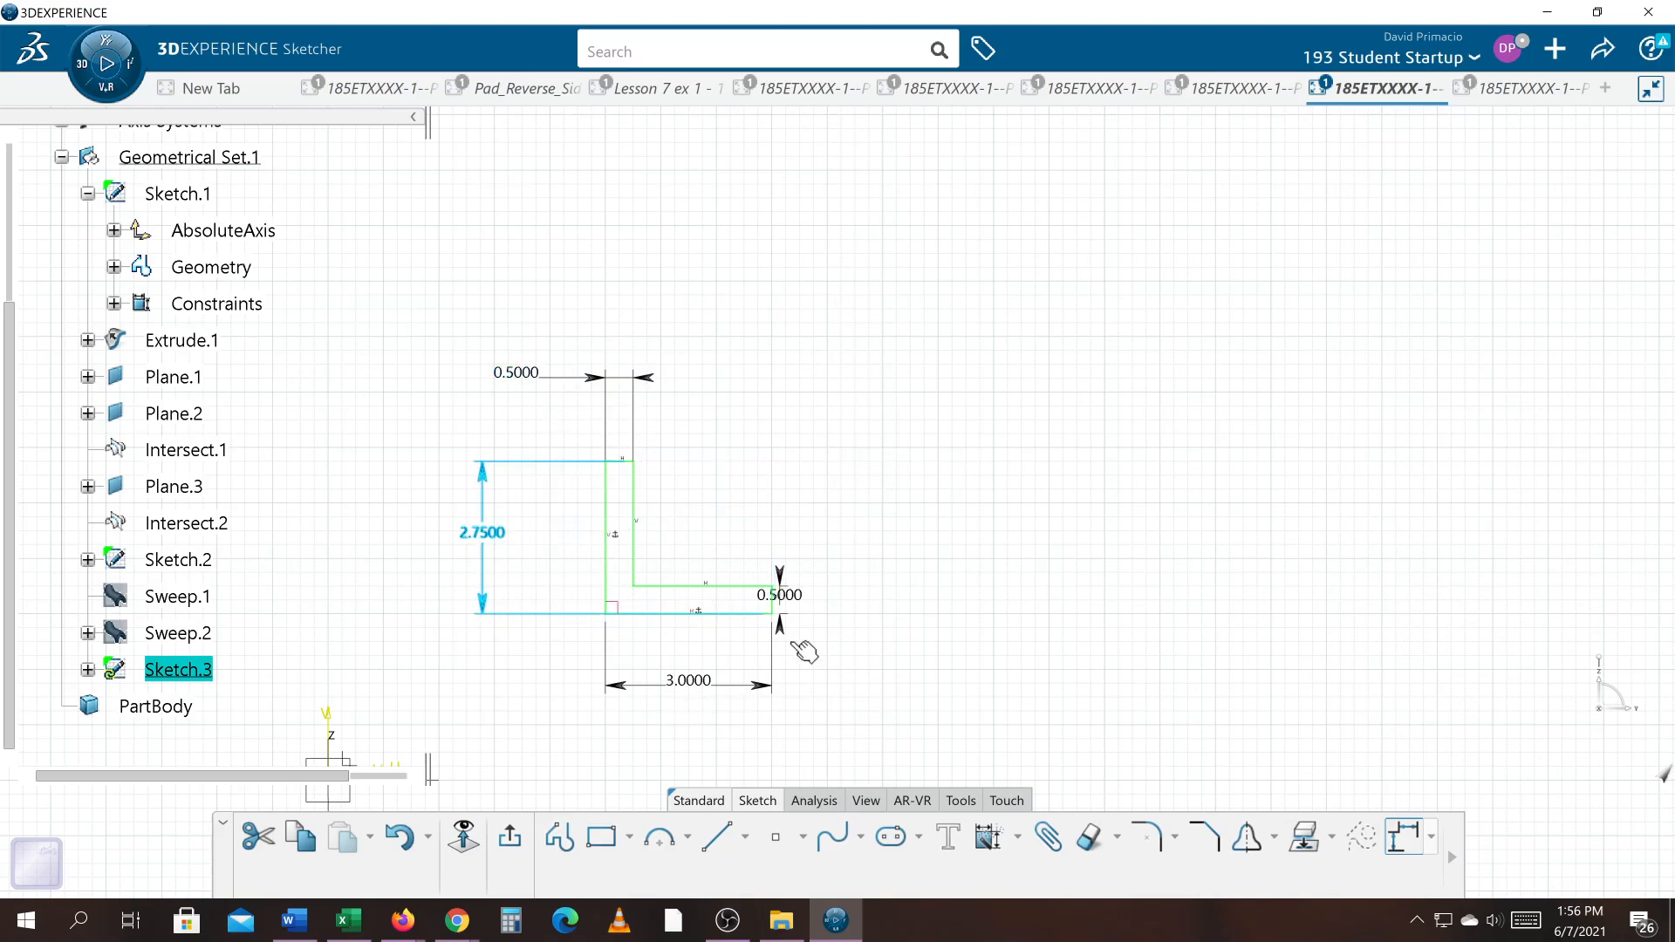
Step: Undo the accidental change to the horizontal leg's thickness and place the overall height dimension left of the profile
{"action": "left_click", "coordinate": [782, 585]}
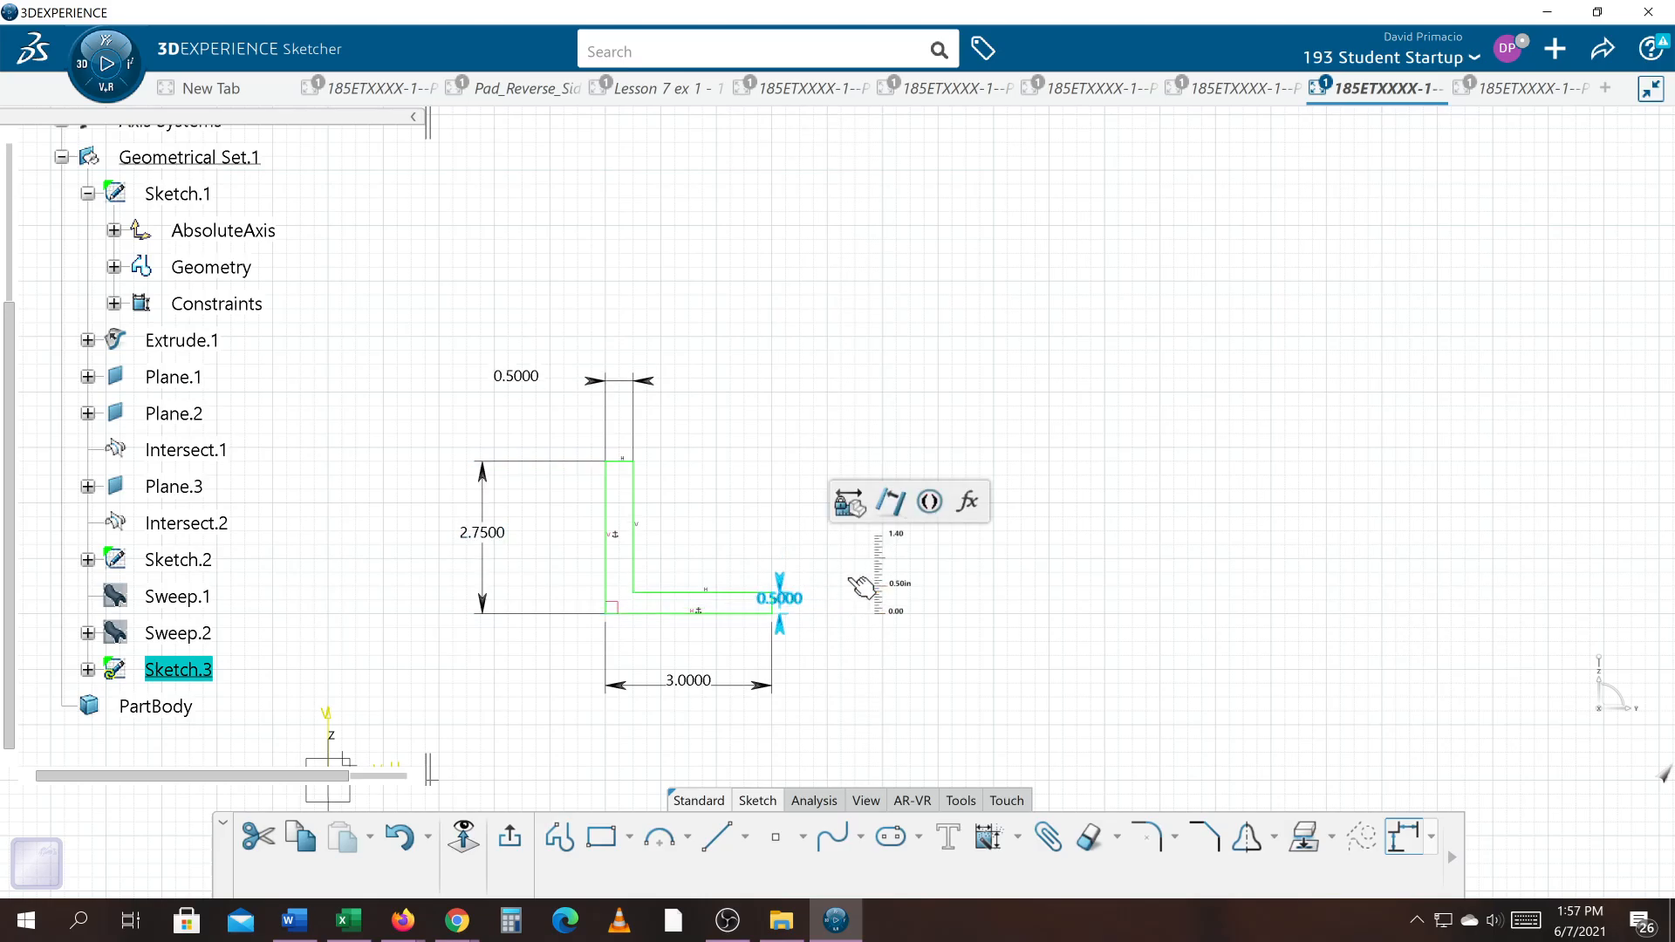
{"action": "left_click_drag", "start_coordinate": [849, 578], "coordinate": [849, 577]}
{"action": "key", "text": "ctrl+z"}
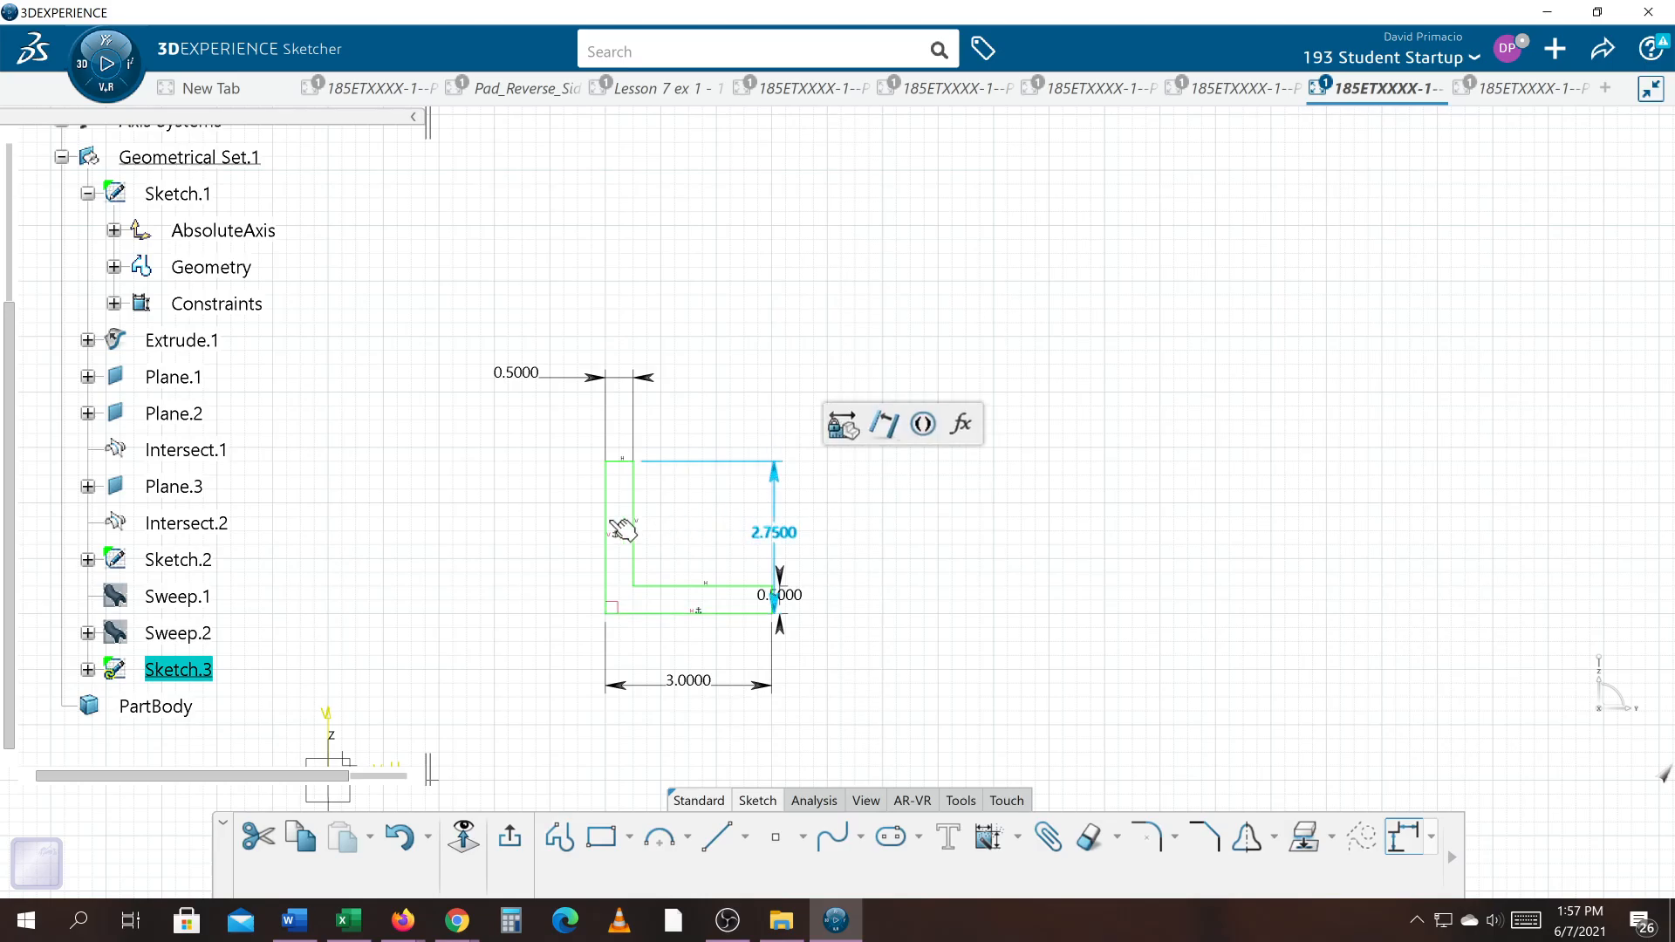
{"action": "left_click_drag", "start_coordinate": [622, 530], "coordinate": [485, 532]}
{"action": "left_click", "coordinate": [800, 643]}
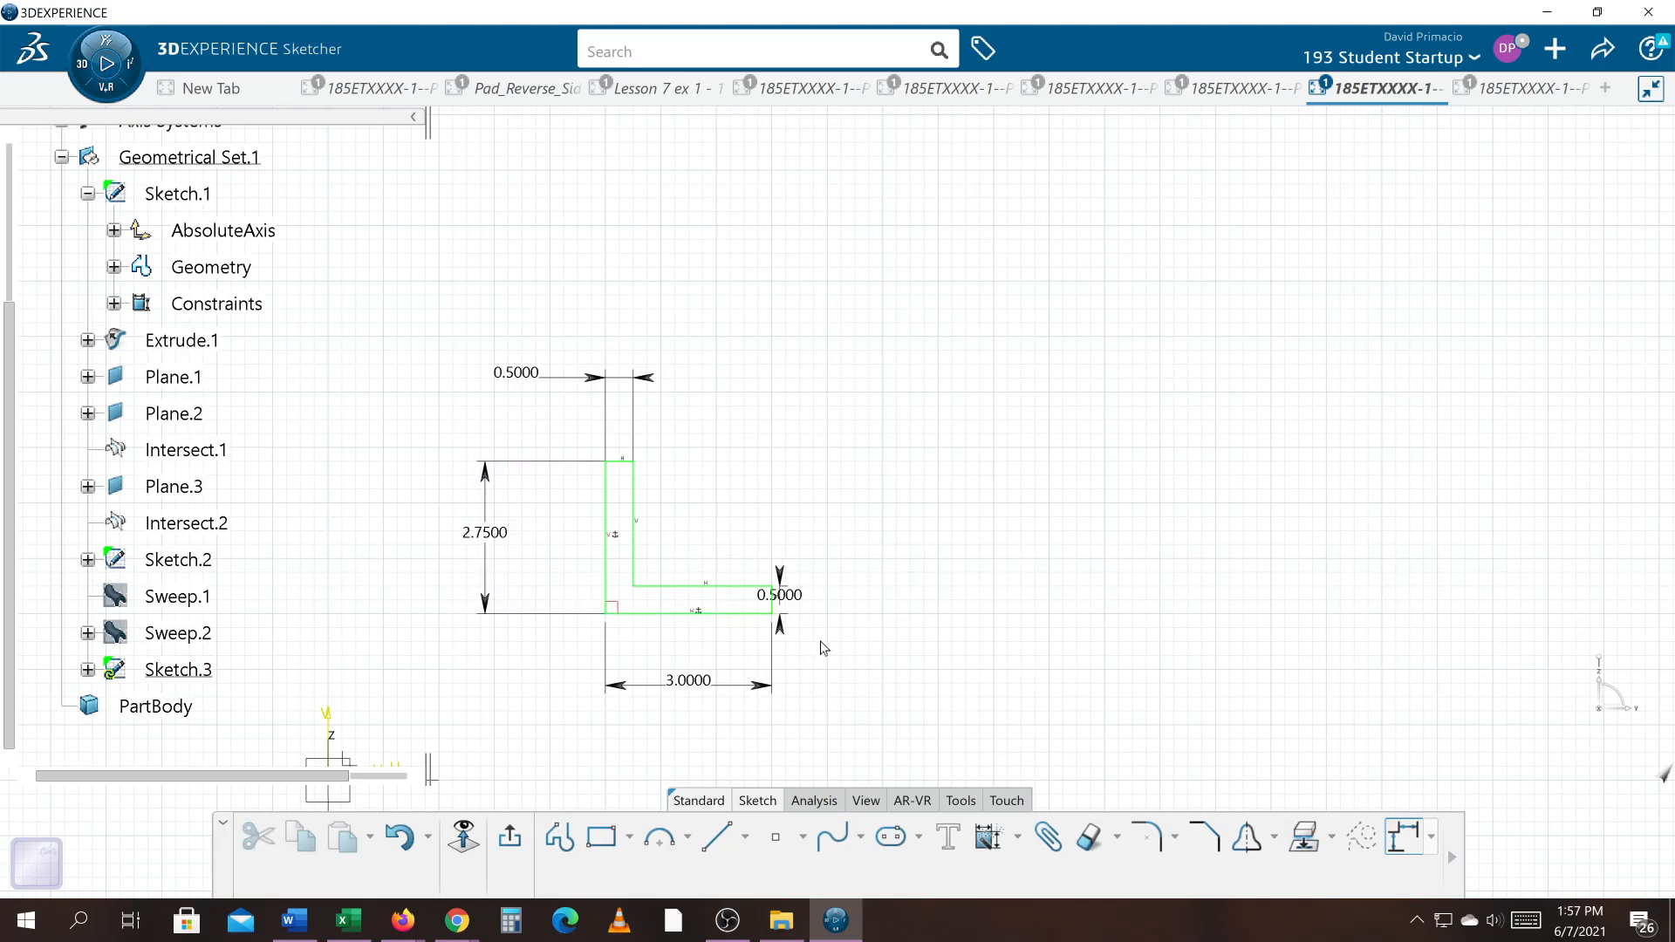
Step: Switch to the Word document and change the size note to .25 x 3 X 2.75
{"action": "left_click", "coordinate": [295, 921]}
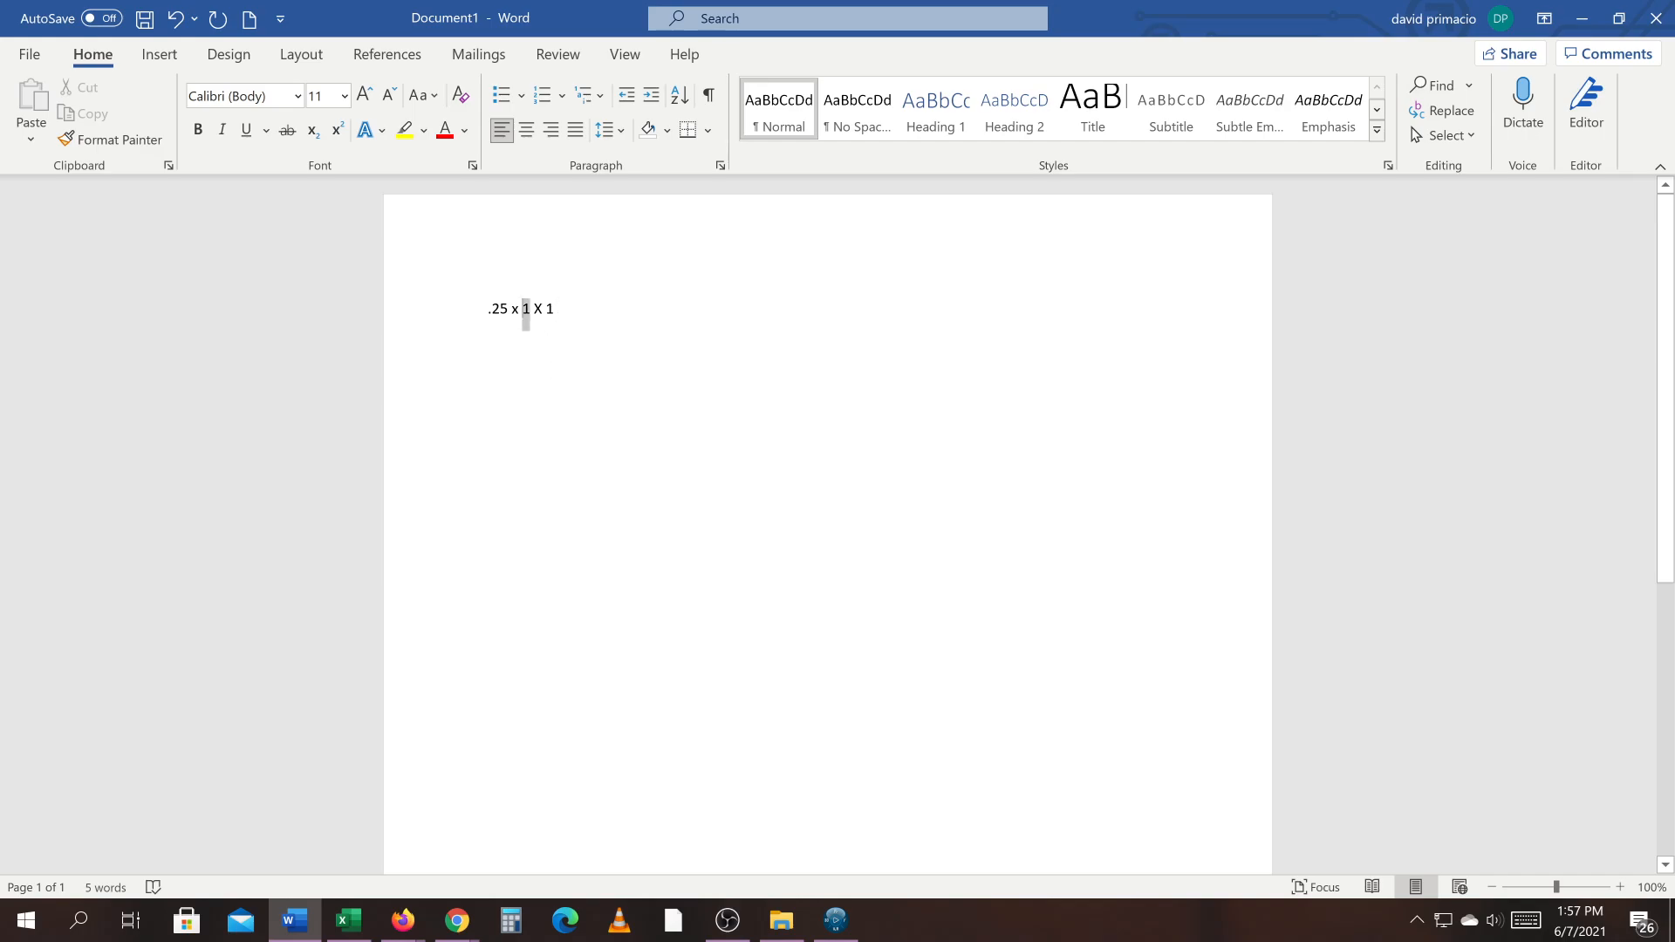
{"action": "double_click", "coordinate": [527, 314]}
{"action": "type", "text": "3"}
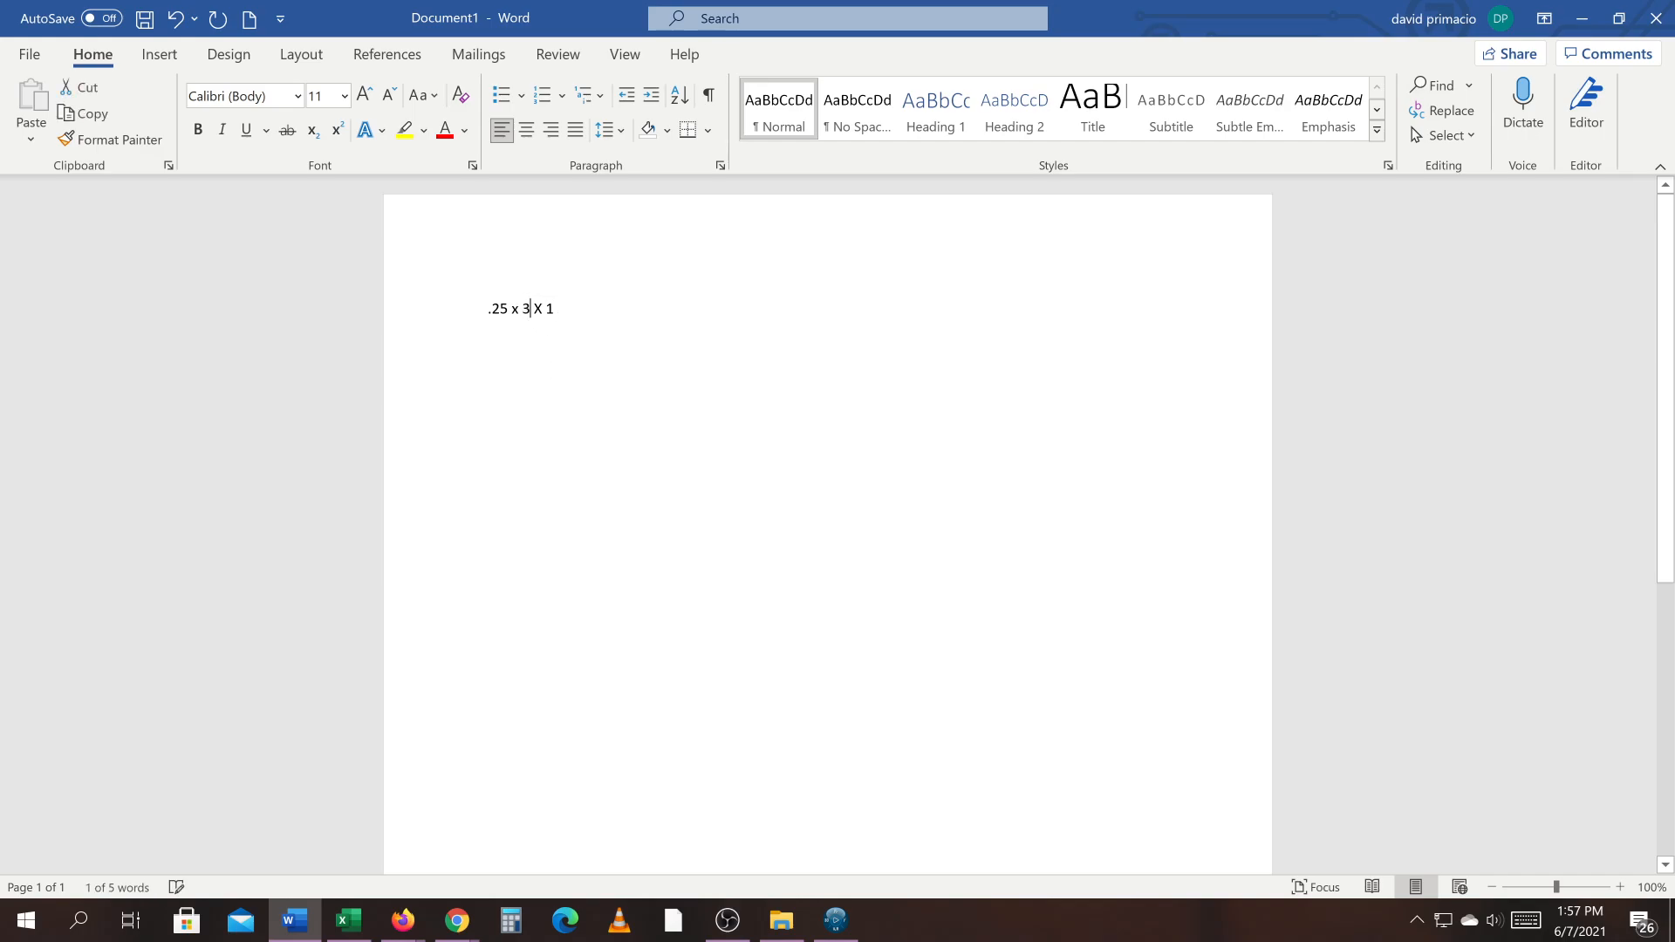
{"action": "double_click", "coordinate": [549, 309]}
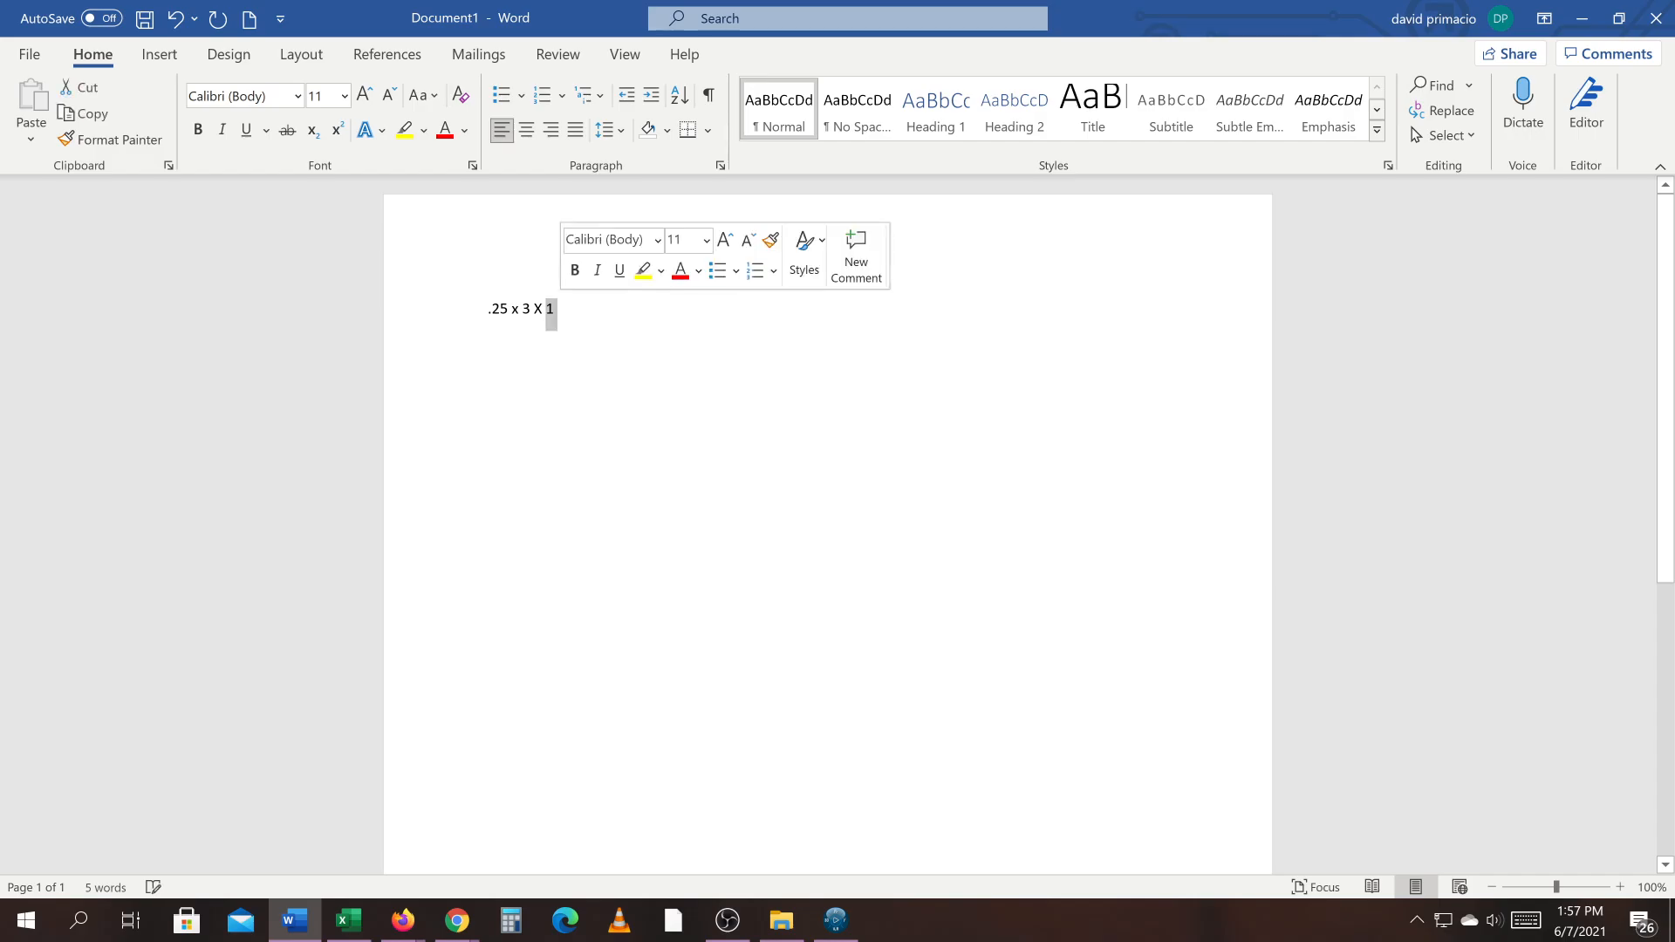
{"action": "type", "text": "2.75"}
{"action": "key", "text": "Return"}
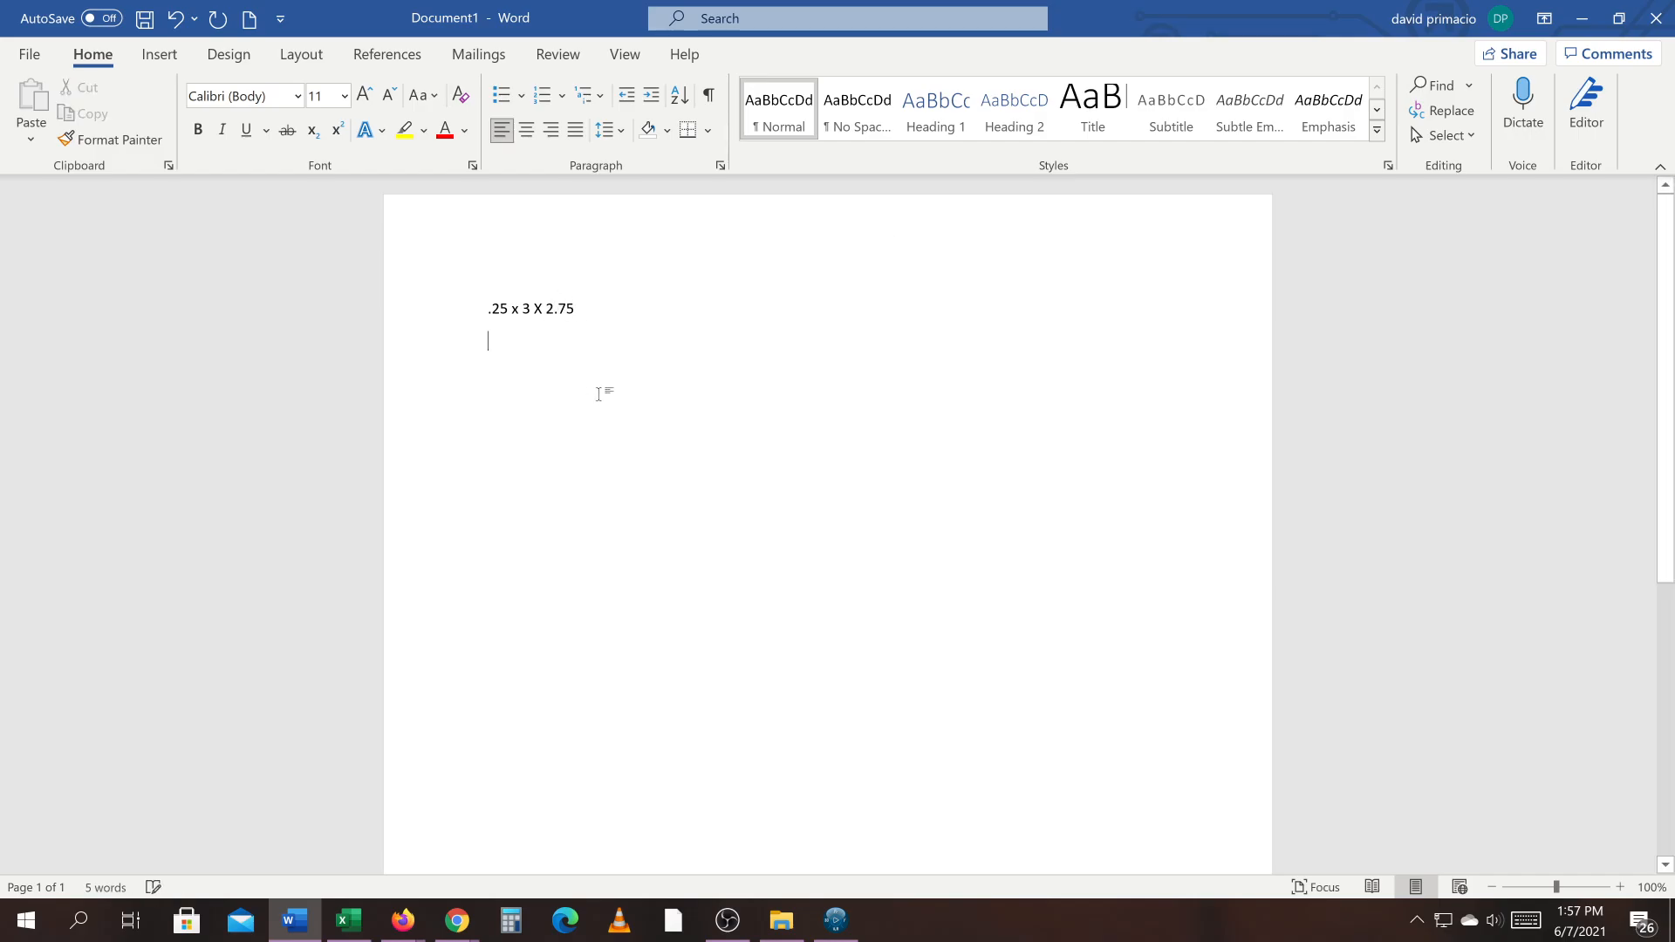
Step: Compare the note with the sketch, change the note's last size to 3, and return to the CATIA sketch
{"action": "key", "text": "alt+Tab"}
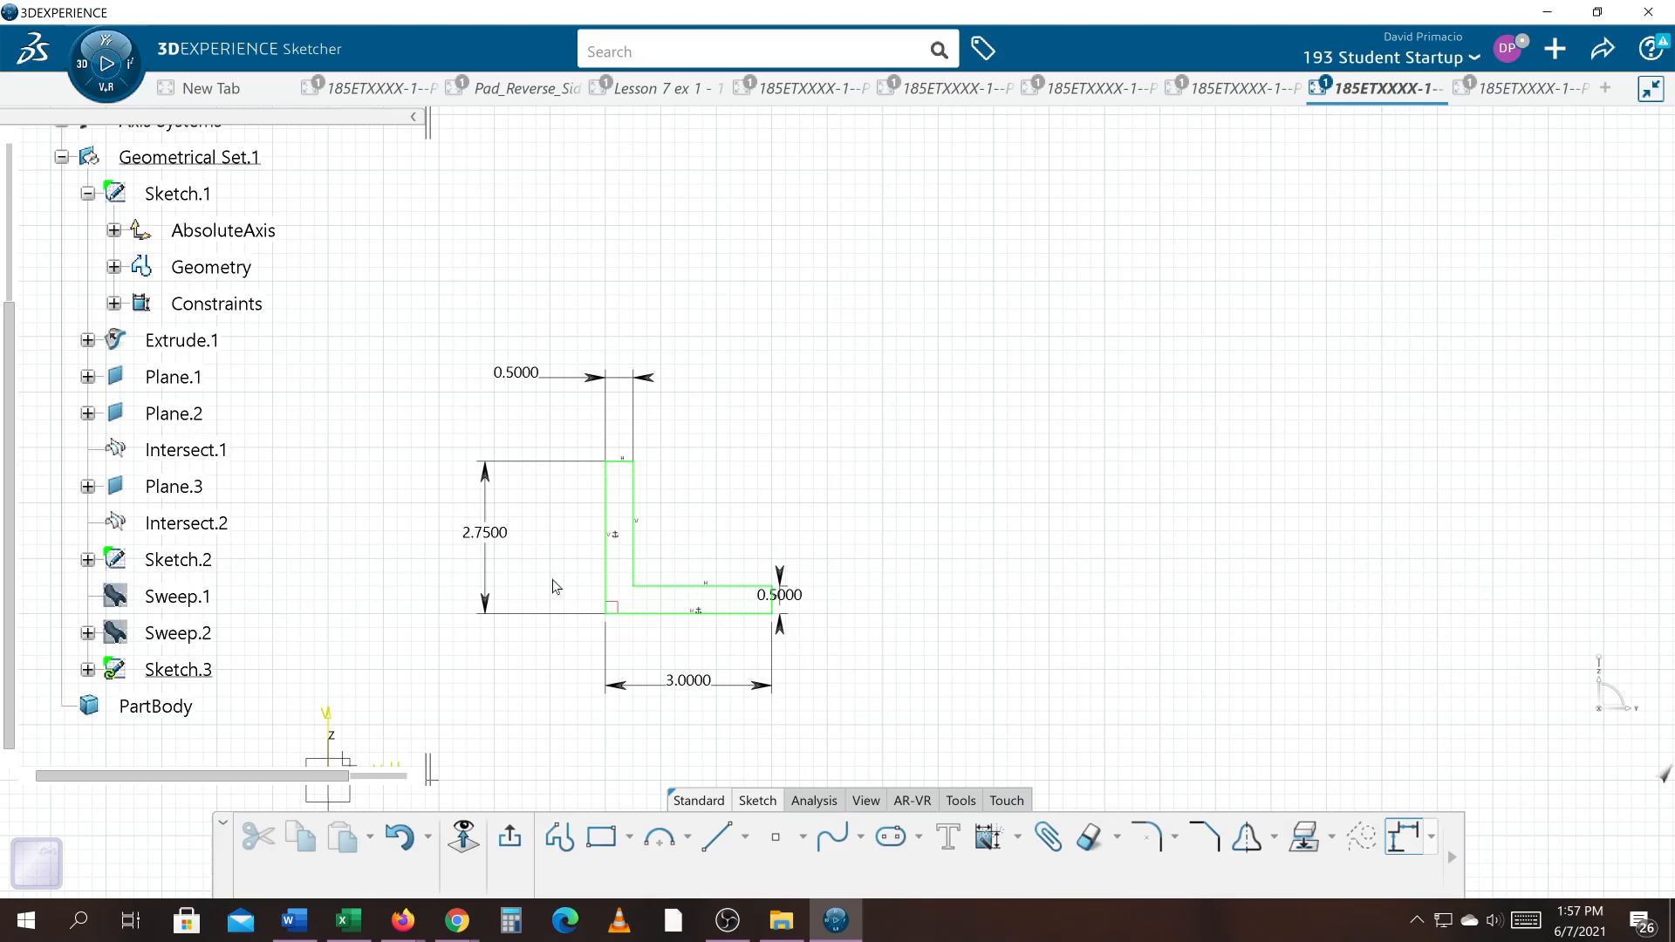
{"action": "key", "text": "alt+Tab"}
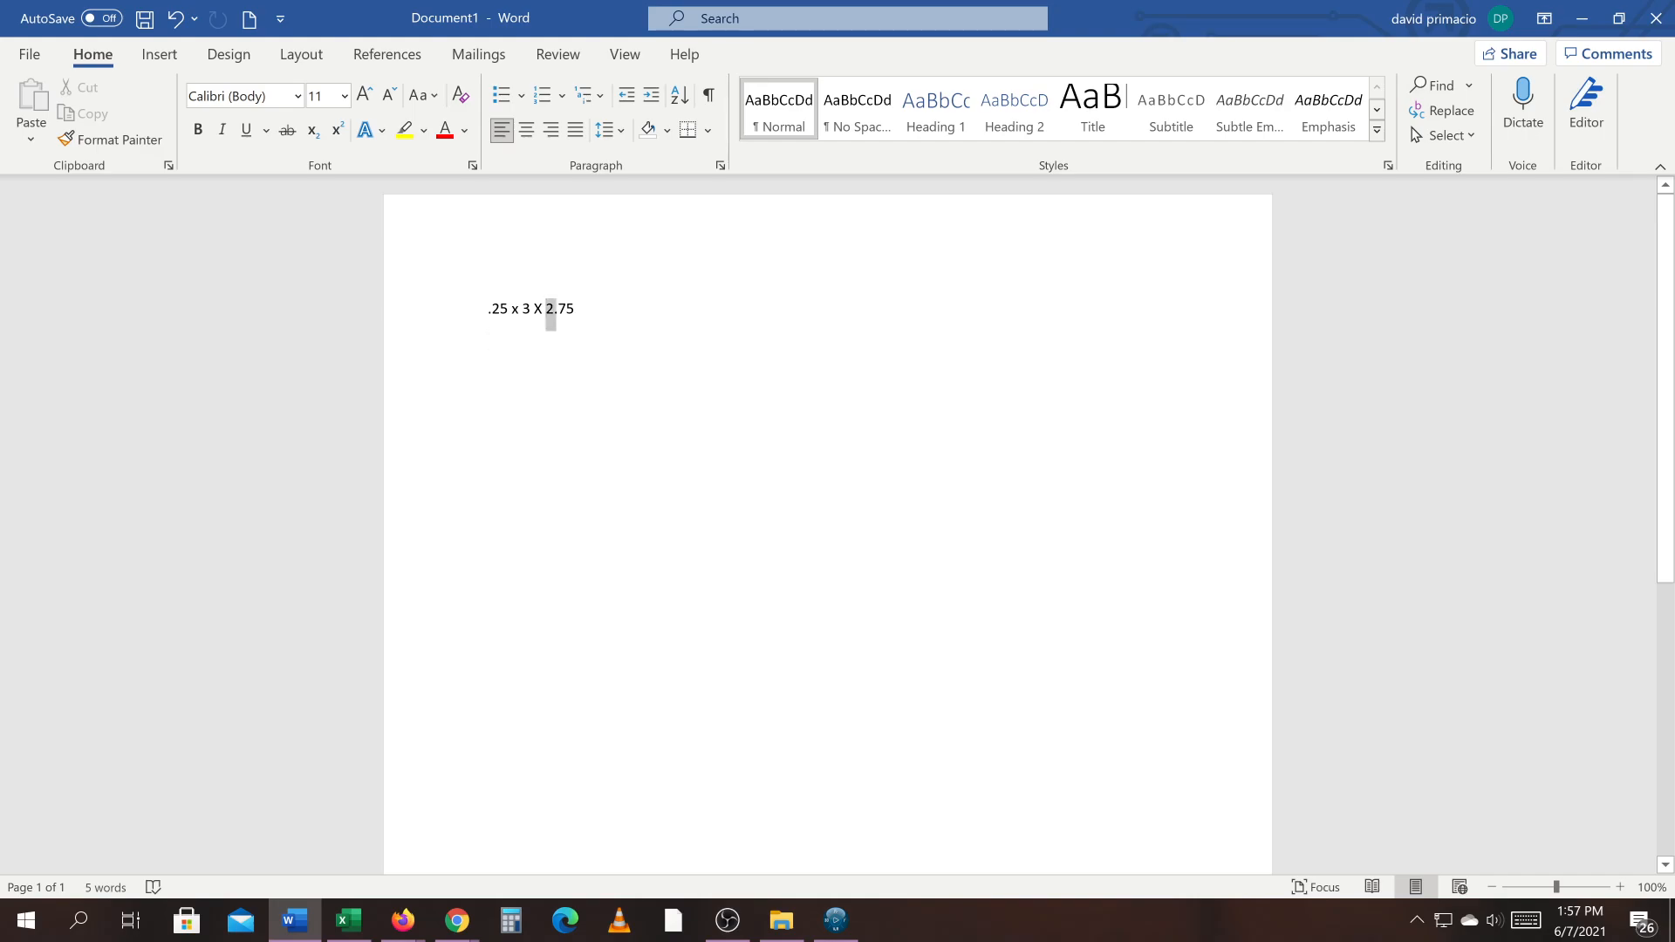
{"action": "left_click_drag", "start_coordinate": [551, 314], "coordinate": [605, 311]}
{"action": "type", "text": "3"}
{"action": "key", "text": "alt+Tab"}
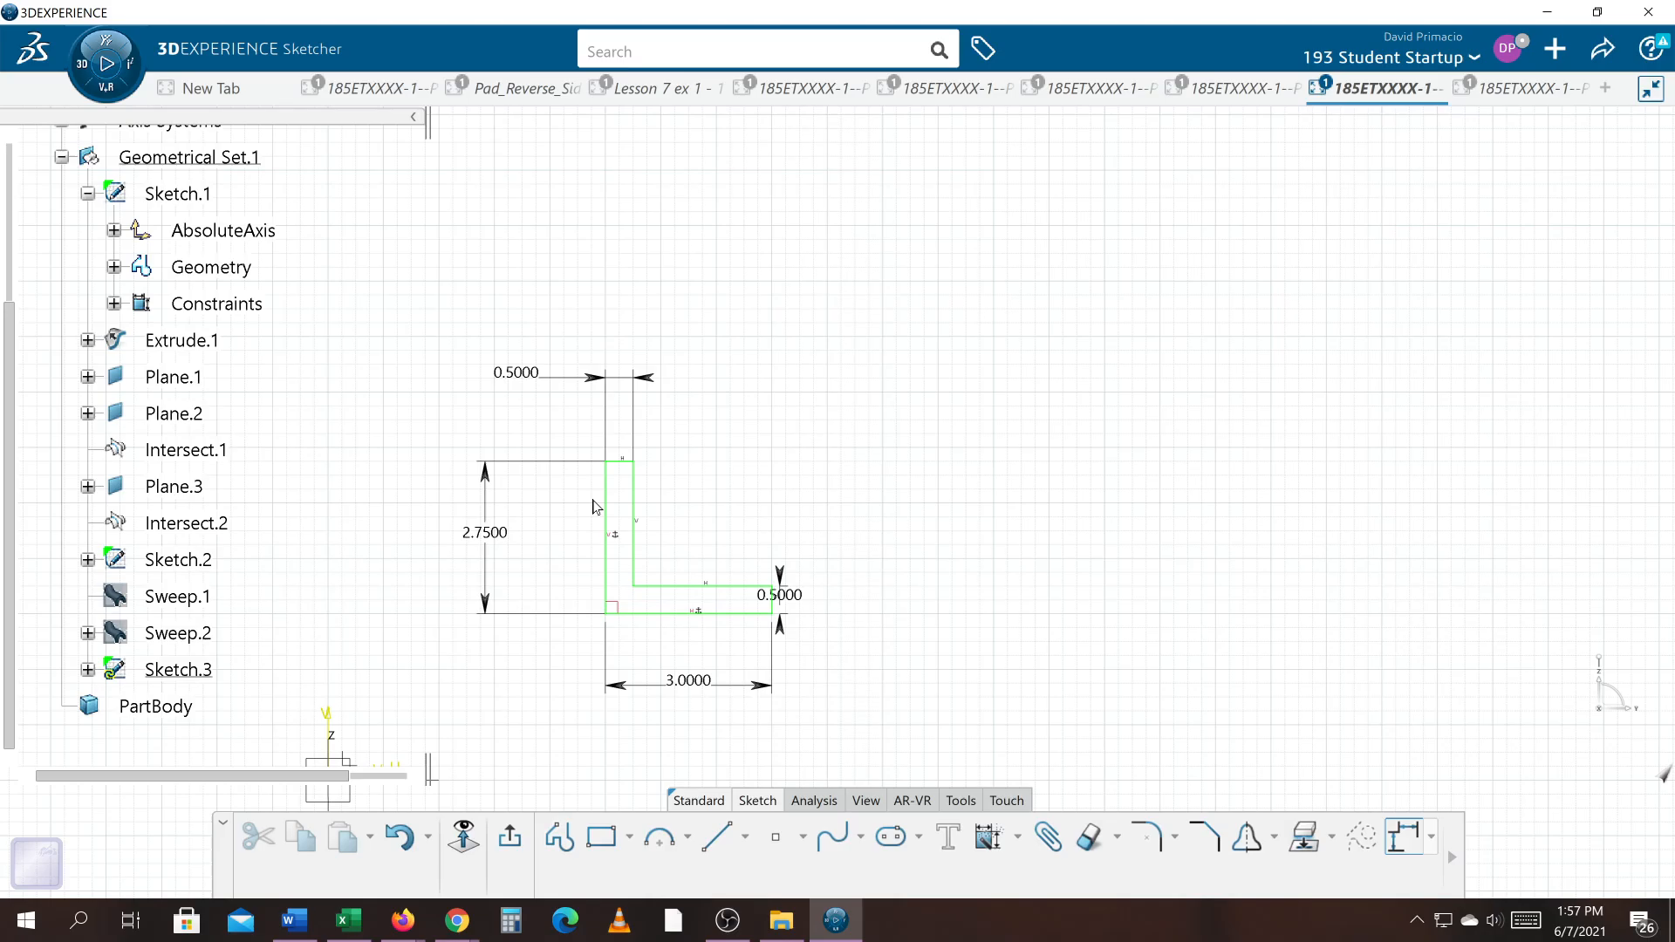
Step: Exit the sketch and show the L profile and curved surface in an isometric view
{"action": "left_click", "coordinate": [468, 836]}
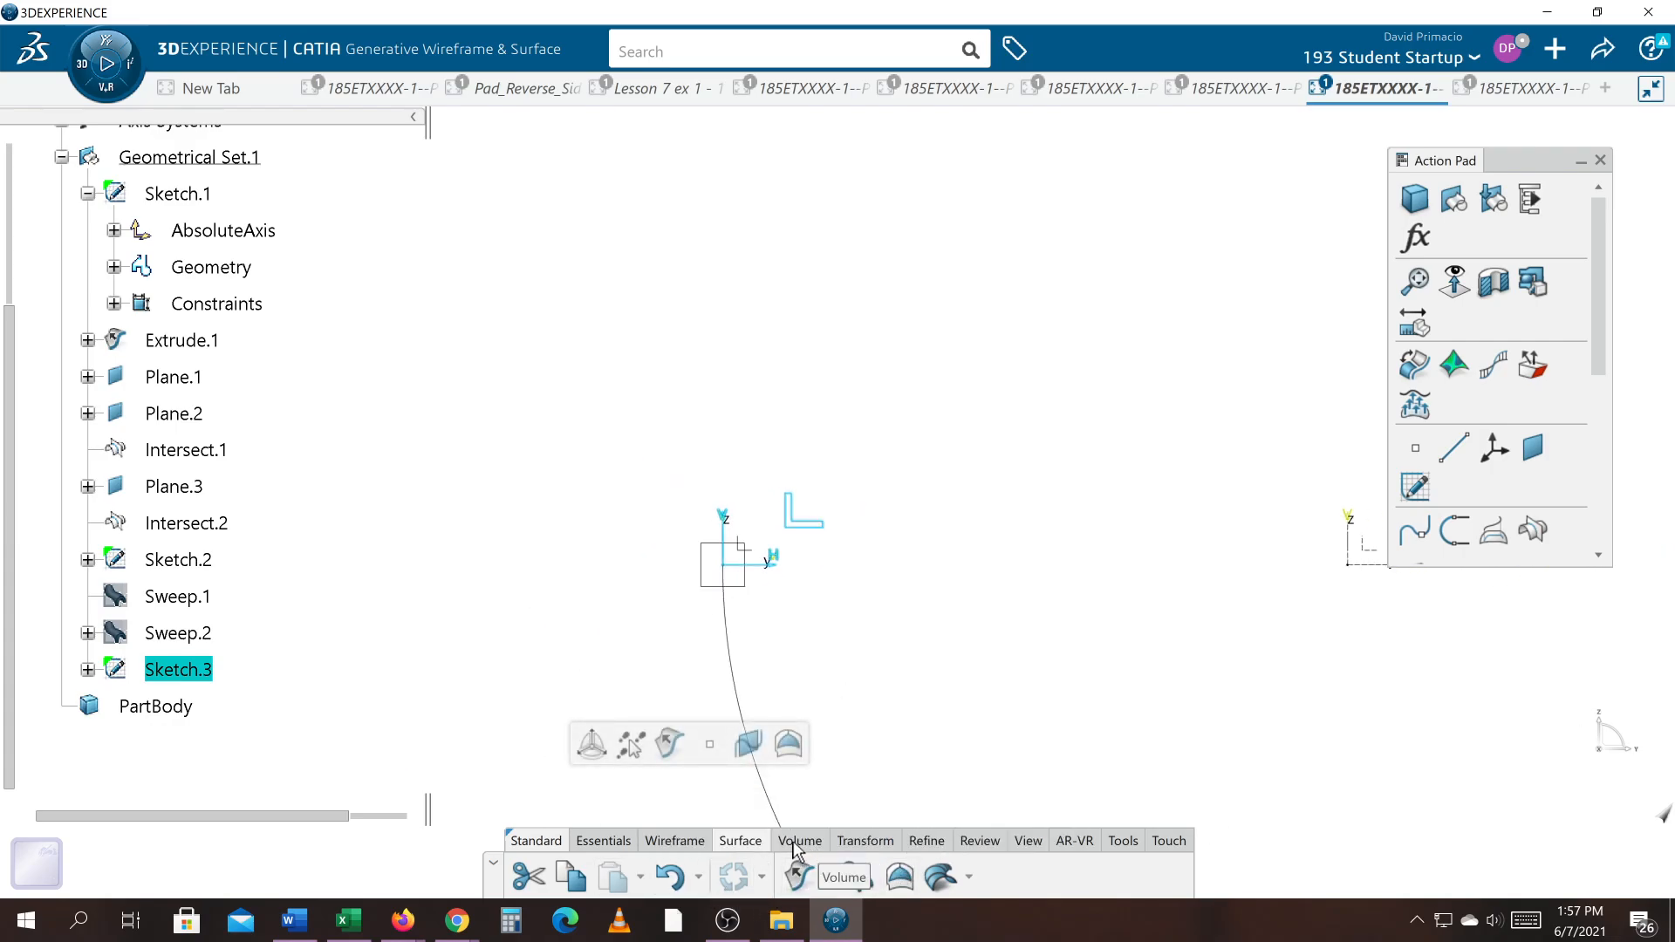
{"action": "left_click", "coordinate": [1020, 842]}
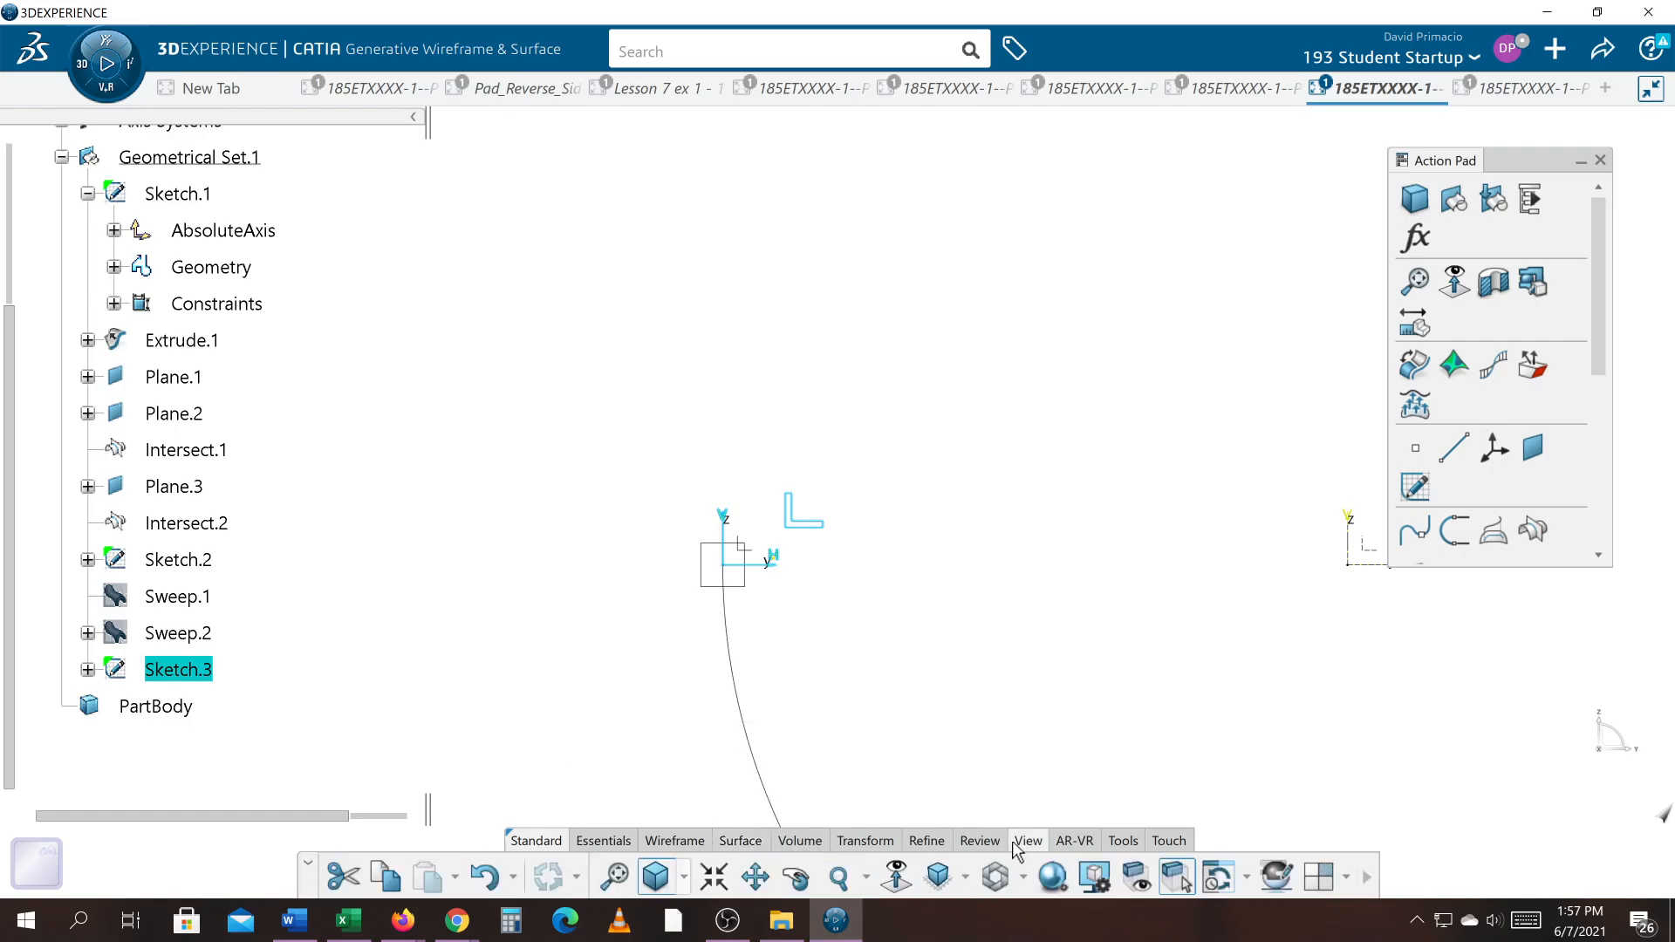
{"action": "left_click", "coordinate": [945, 872]}
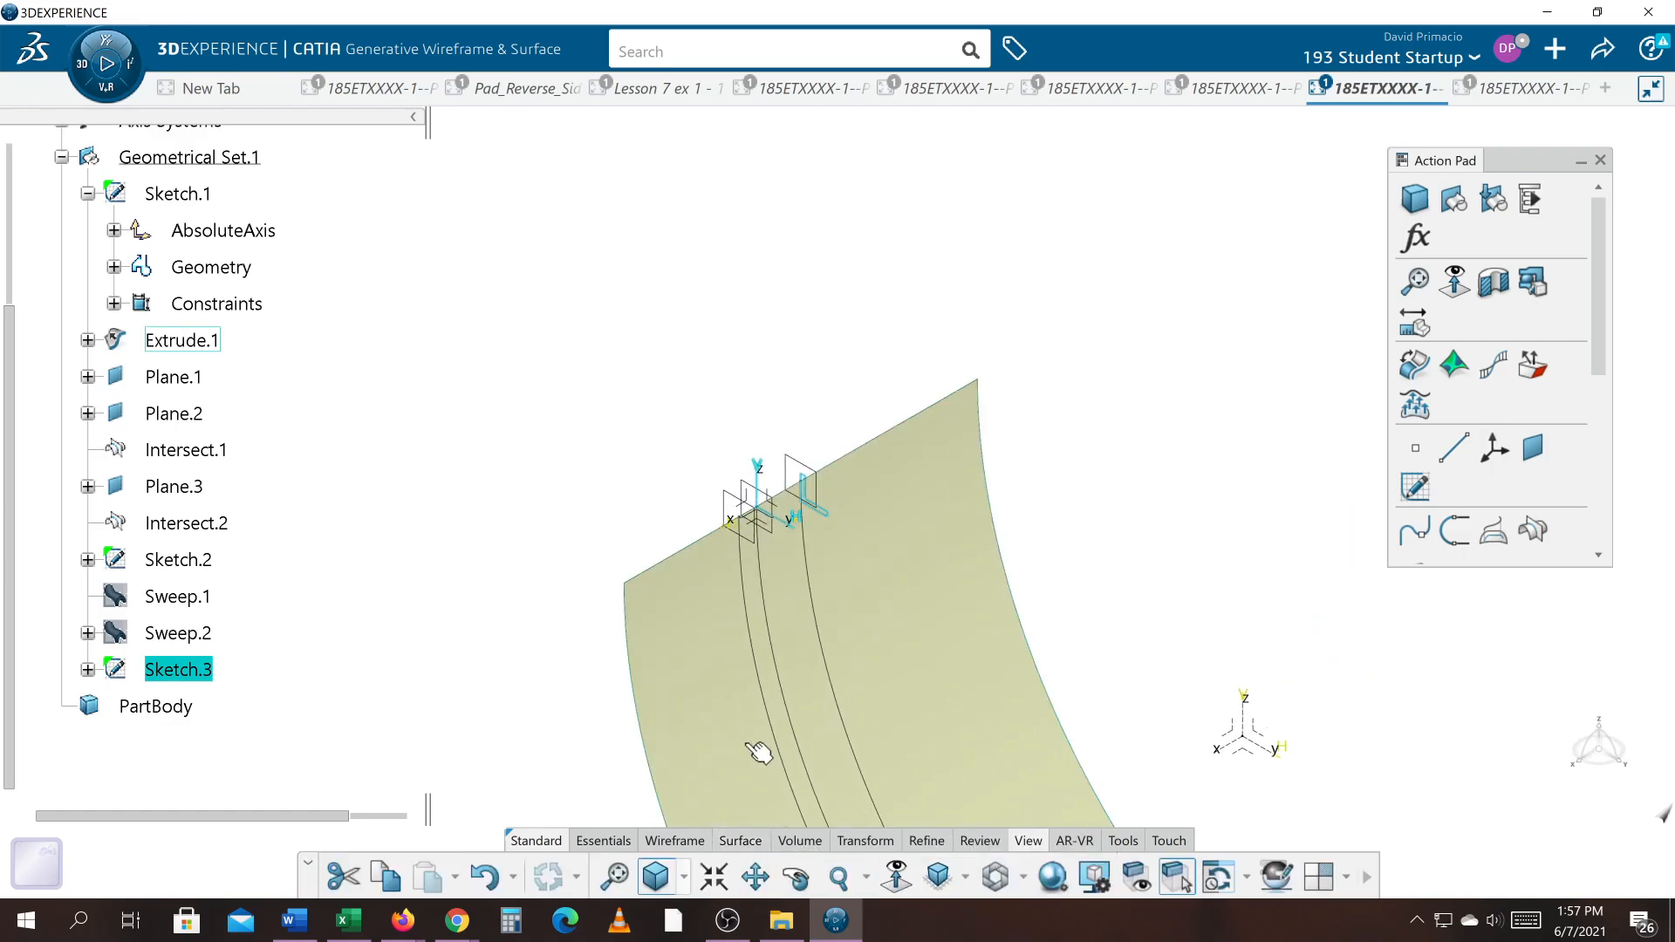
{"action": "scroll", "coordinate": [761, 680], "scroll_direction": "up", "scroll_amount": 3}
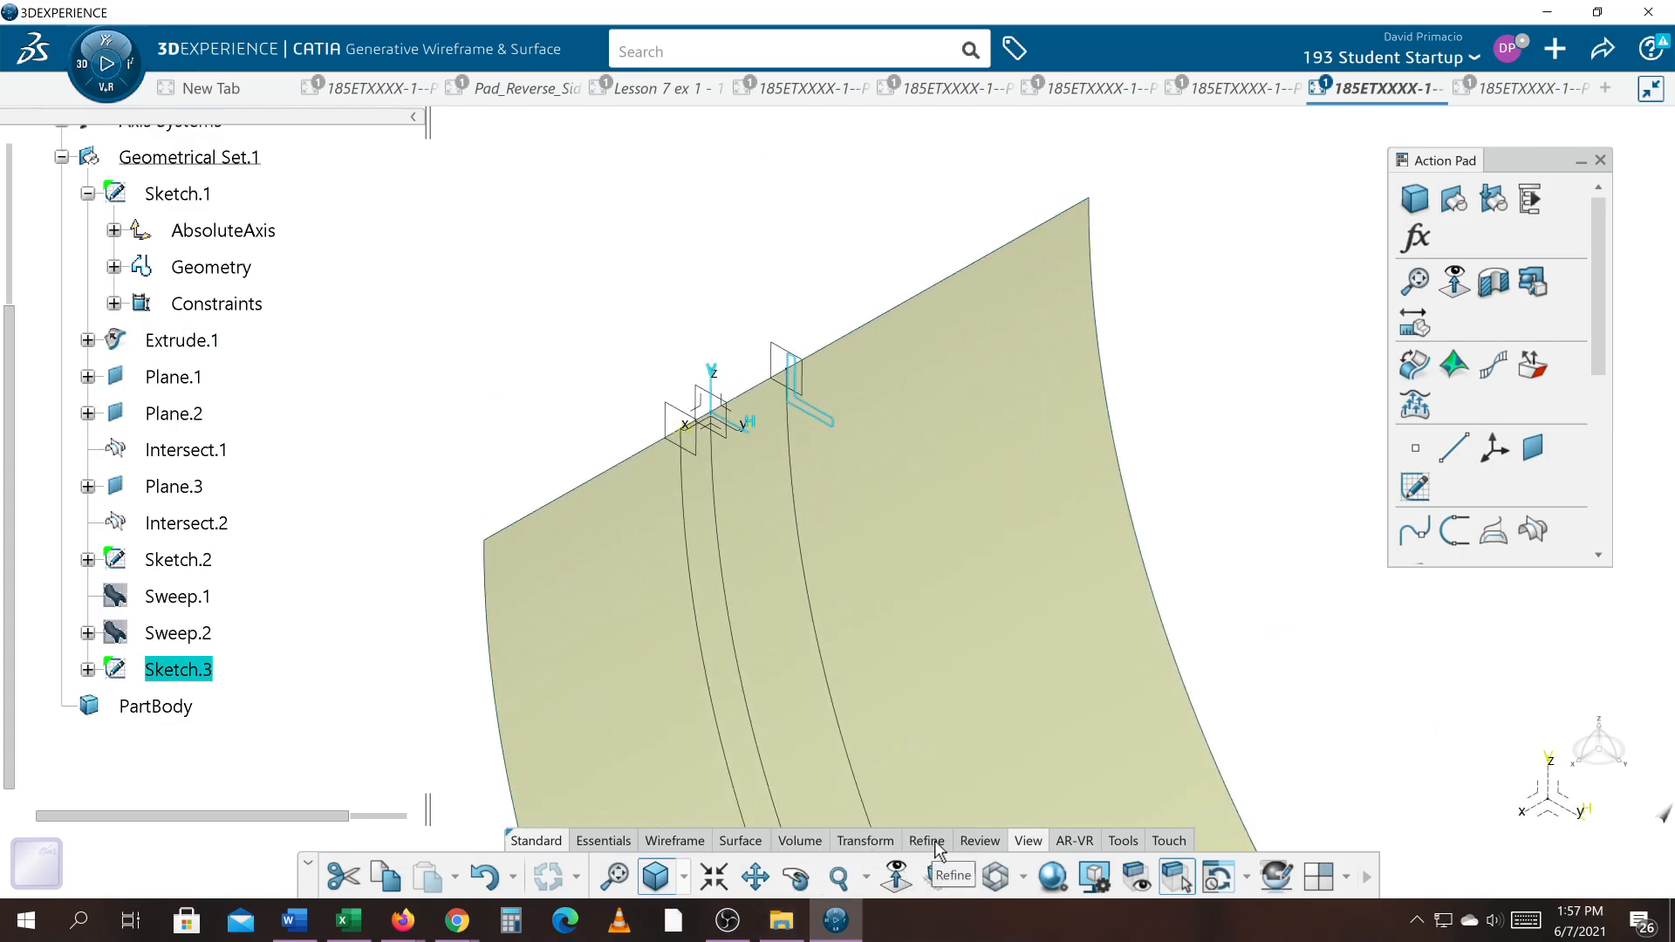
{"action": "left_click", "coordinate": [746, 842]}
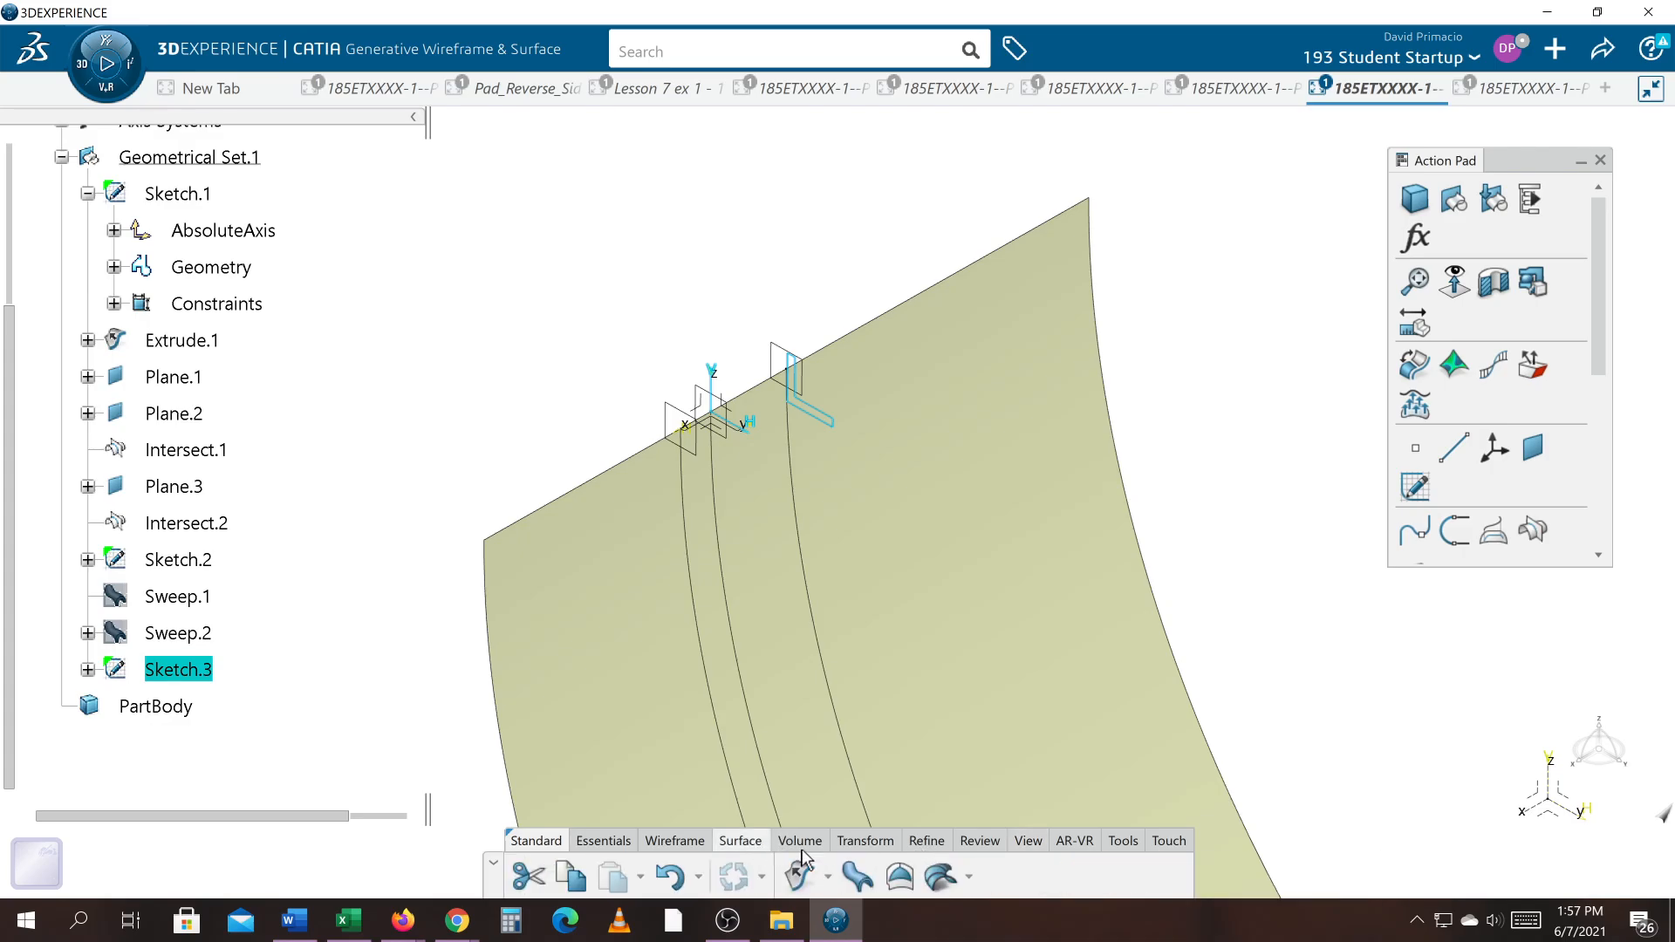
{"action": "left_click", "coordinate": [856, 875]}
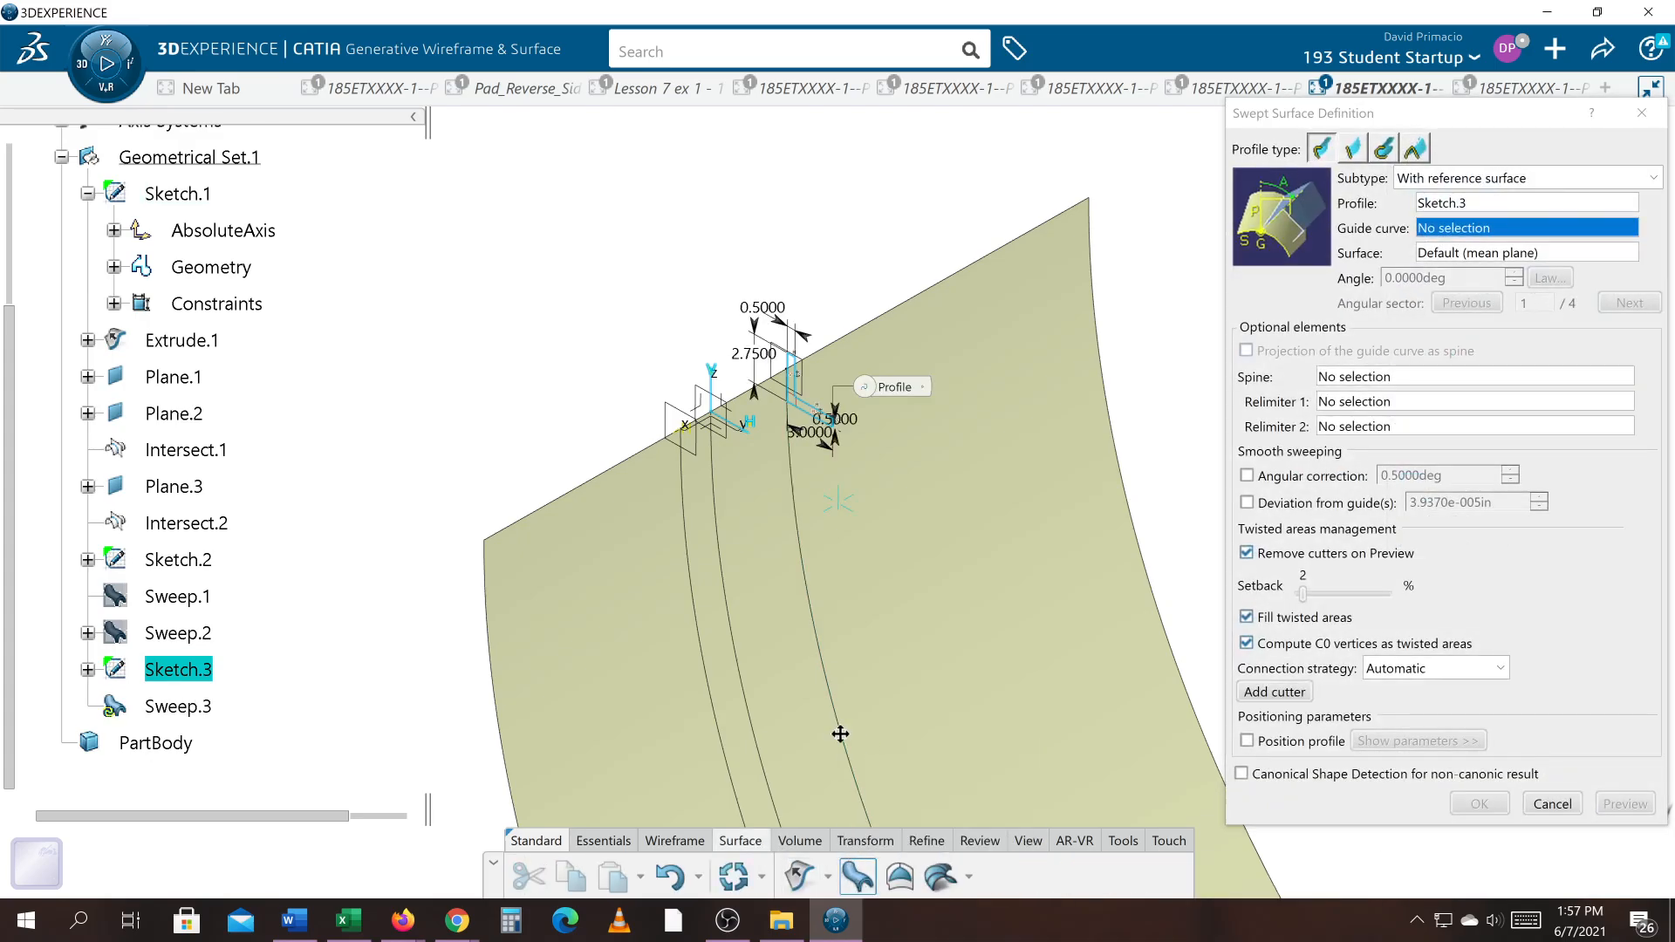
{"action": "mouse_move", "coordinate": [839, 734]}
{"action": "middle_mouse_down"}
{"action": "mouse_move", "coordinate": [854, 830]}
{"action": "mouse_move", "coordinate": [870, 773]}
{"action": "middle_mouse_up"}
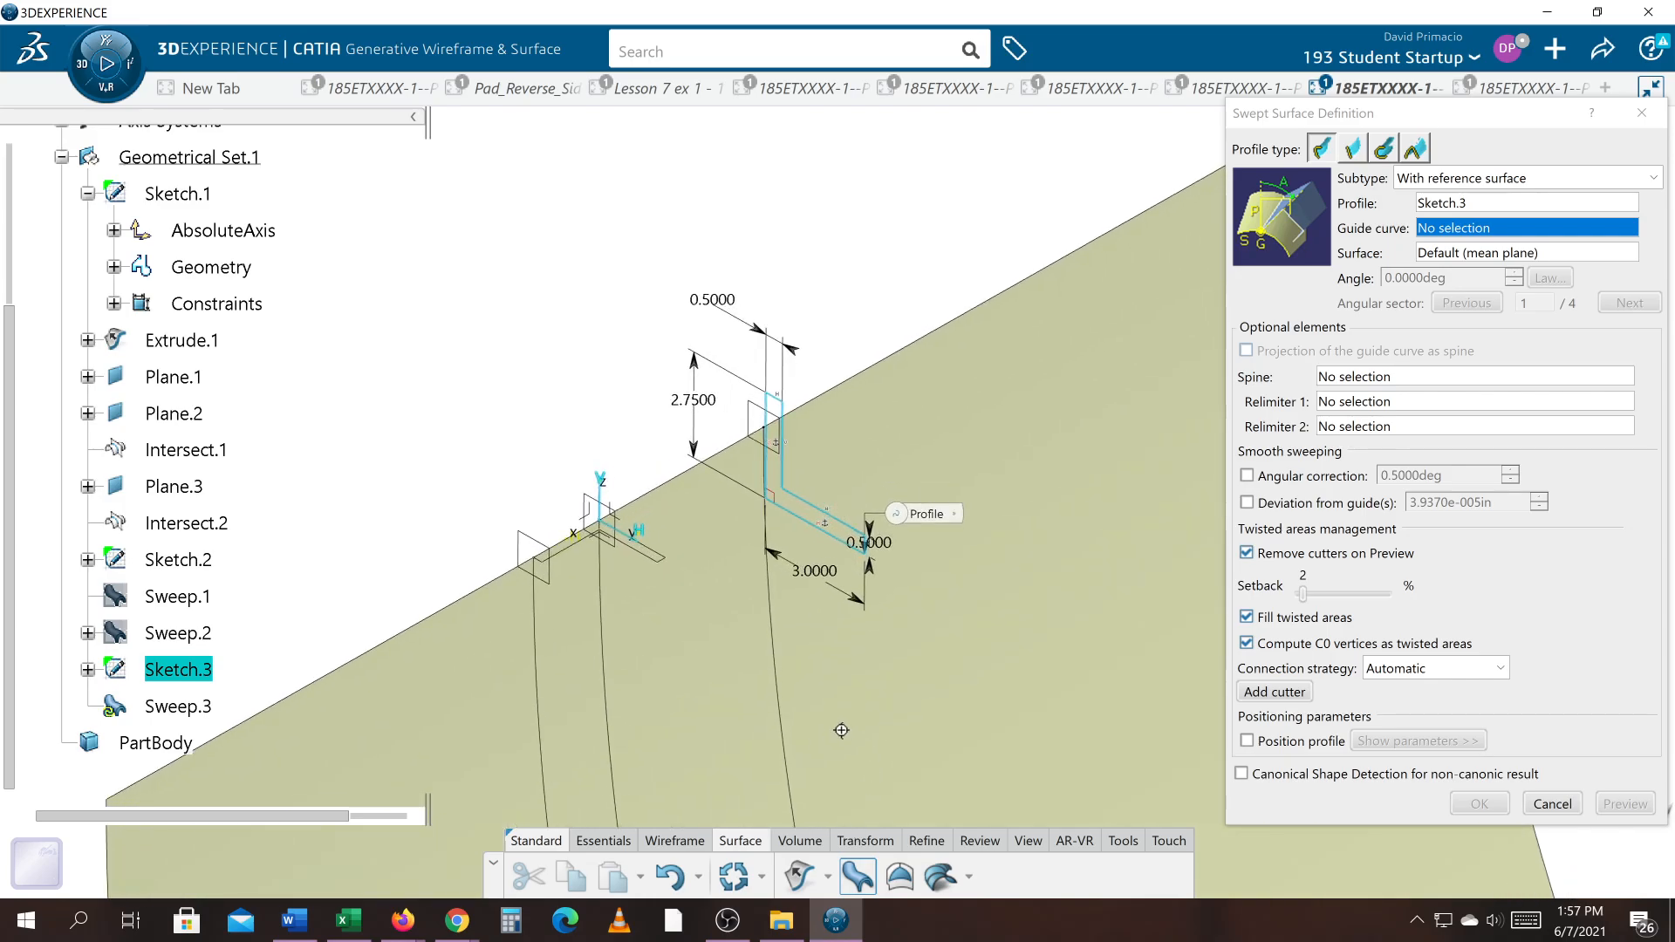
{"action": "mouse_move", "coordinate": [881, 698]}
{"action": "middle_mouse_down"}
{"action": "mouse_move", "coordinate": [890, 657]}
{"action": "mouse_move", "coordinate": [932, 636]}
{"action": "mouse_move", "coordinate": [921, 621]}
{"action": "middle_mouse_up"}
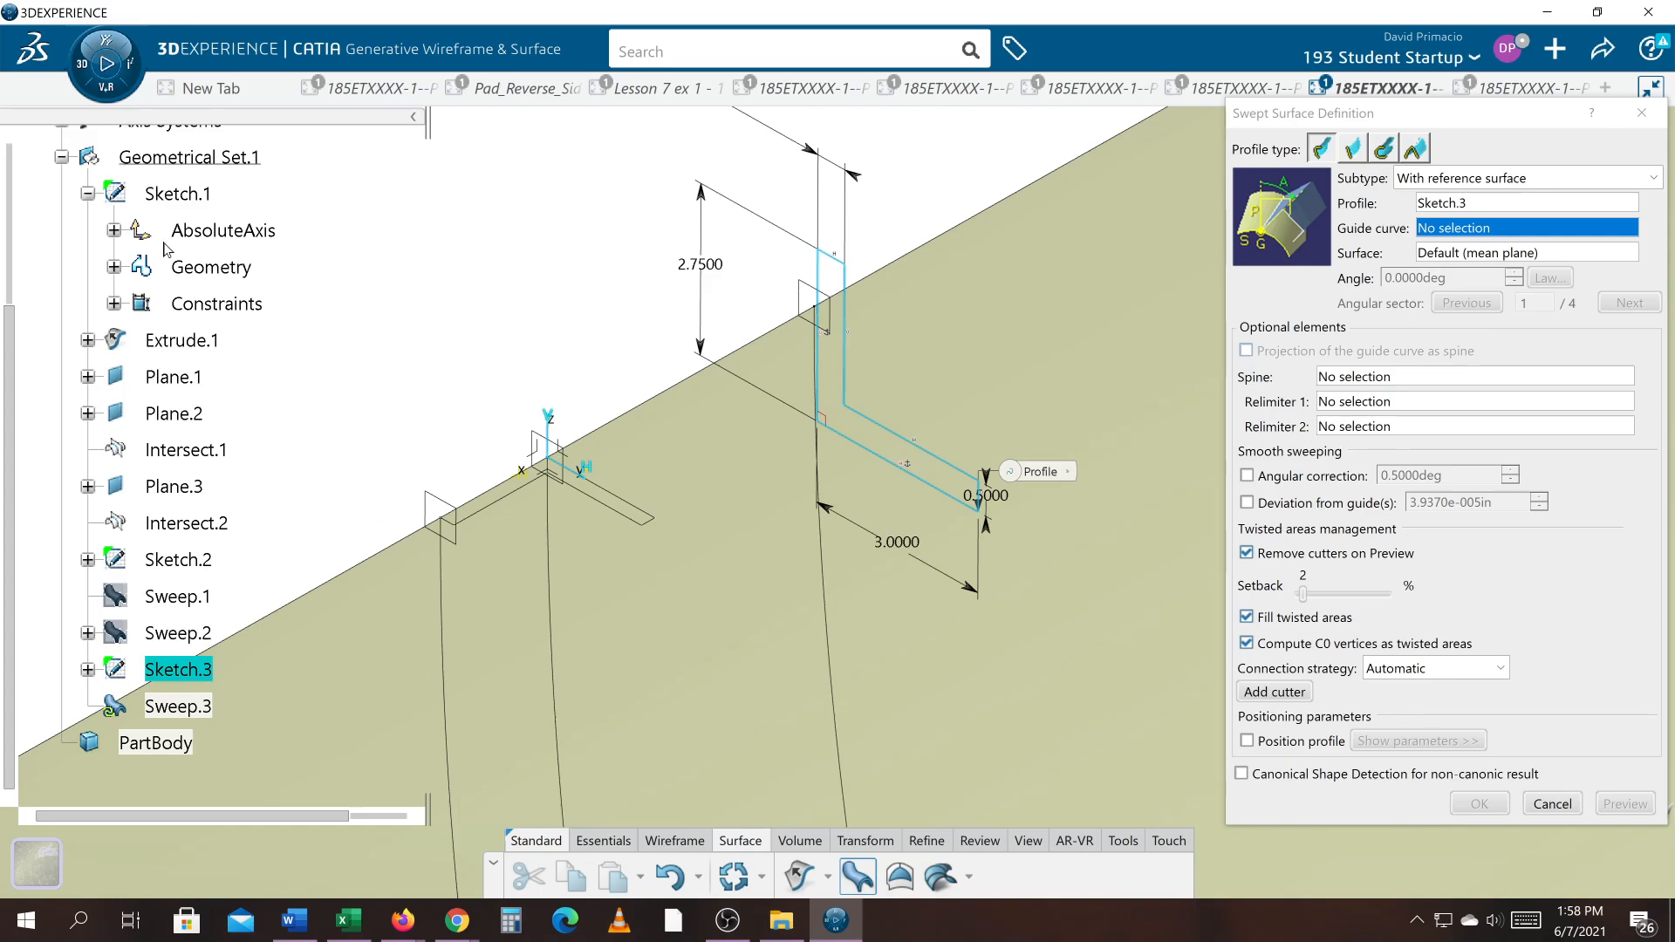
{"action": "right_click", "coordinate": [175, 194]}
{"action": "left_click", "coordinate": [450, 201]}
{"action": "left_click", "coordinate": [626, 520]}
{"action": "right_click", "coordinate": [192, 560]}
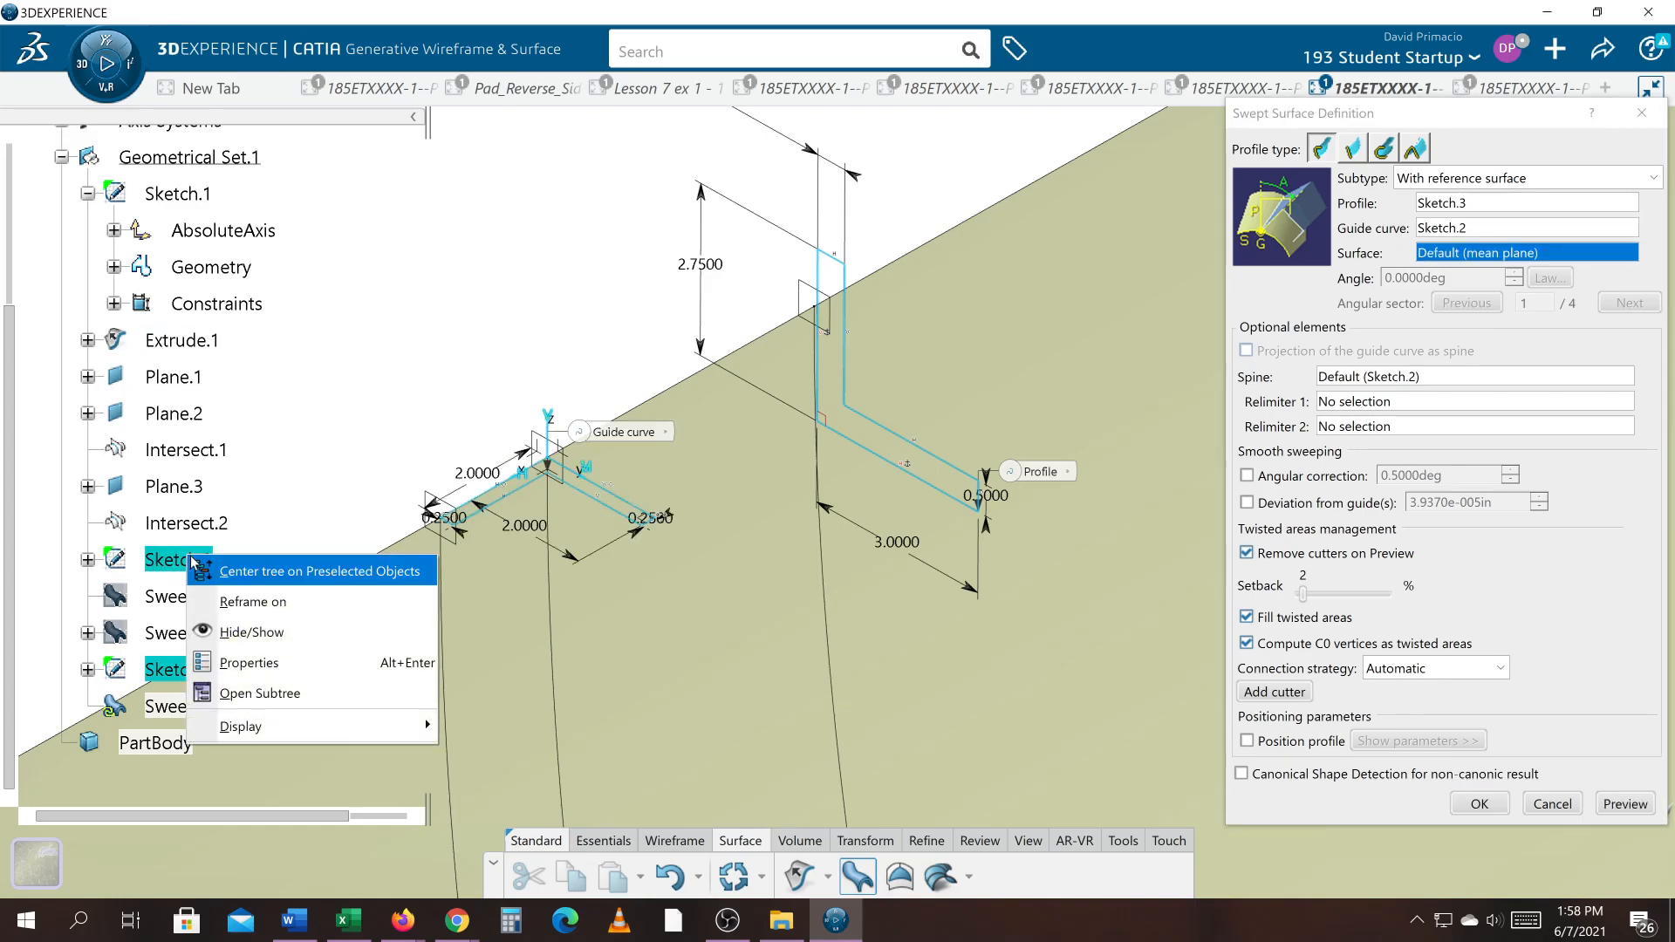
{"action": "left_click", "coordinate": [226, 634]}
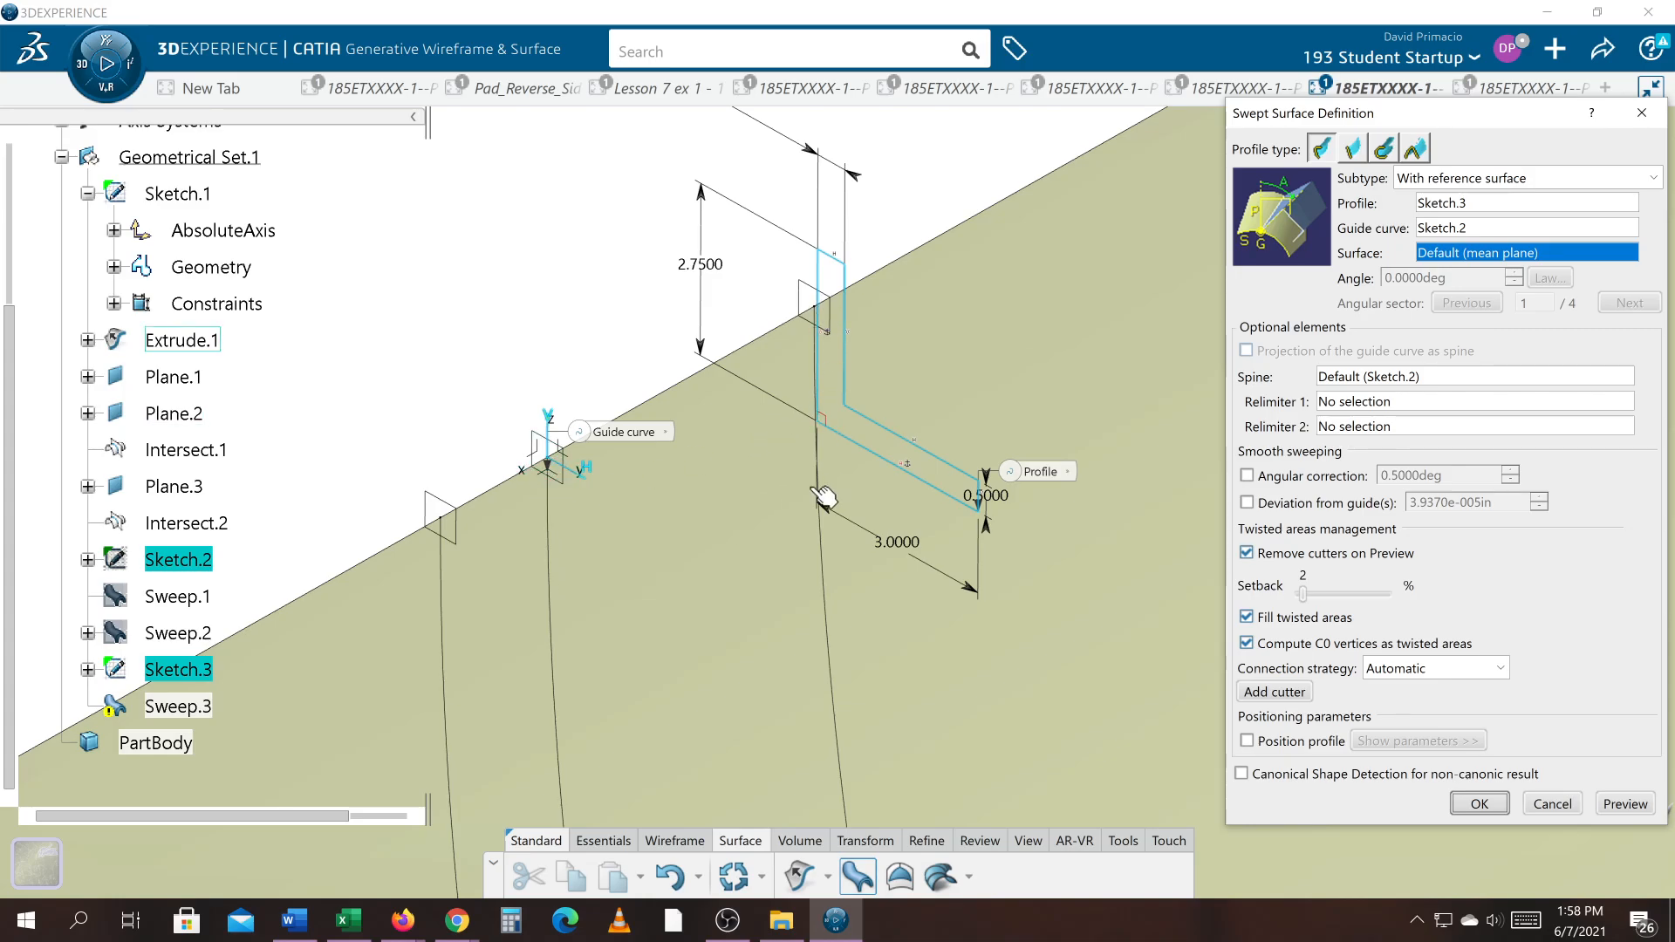
{"action": "right_click", "coordinate": [1139, 469]}
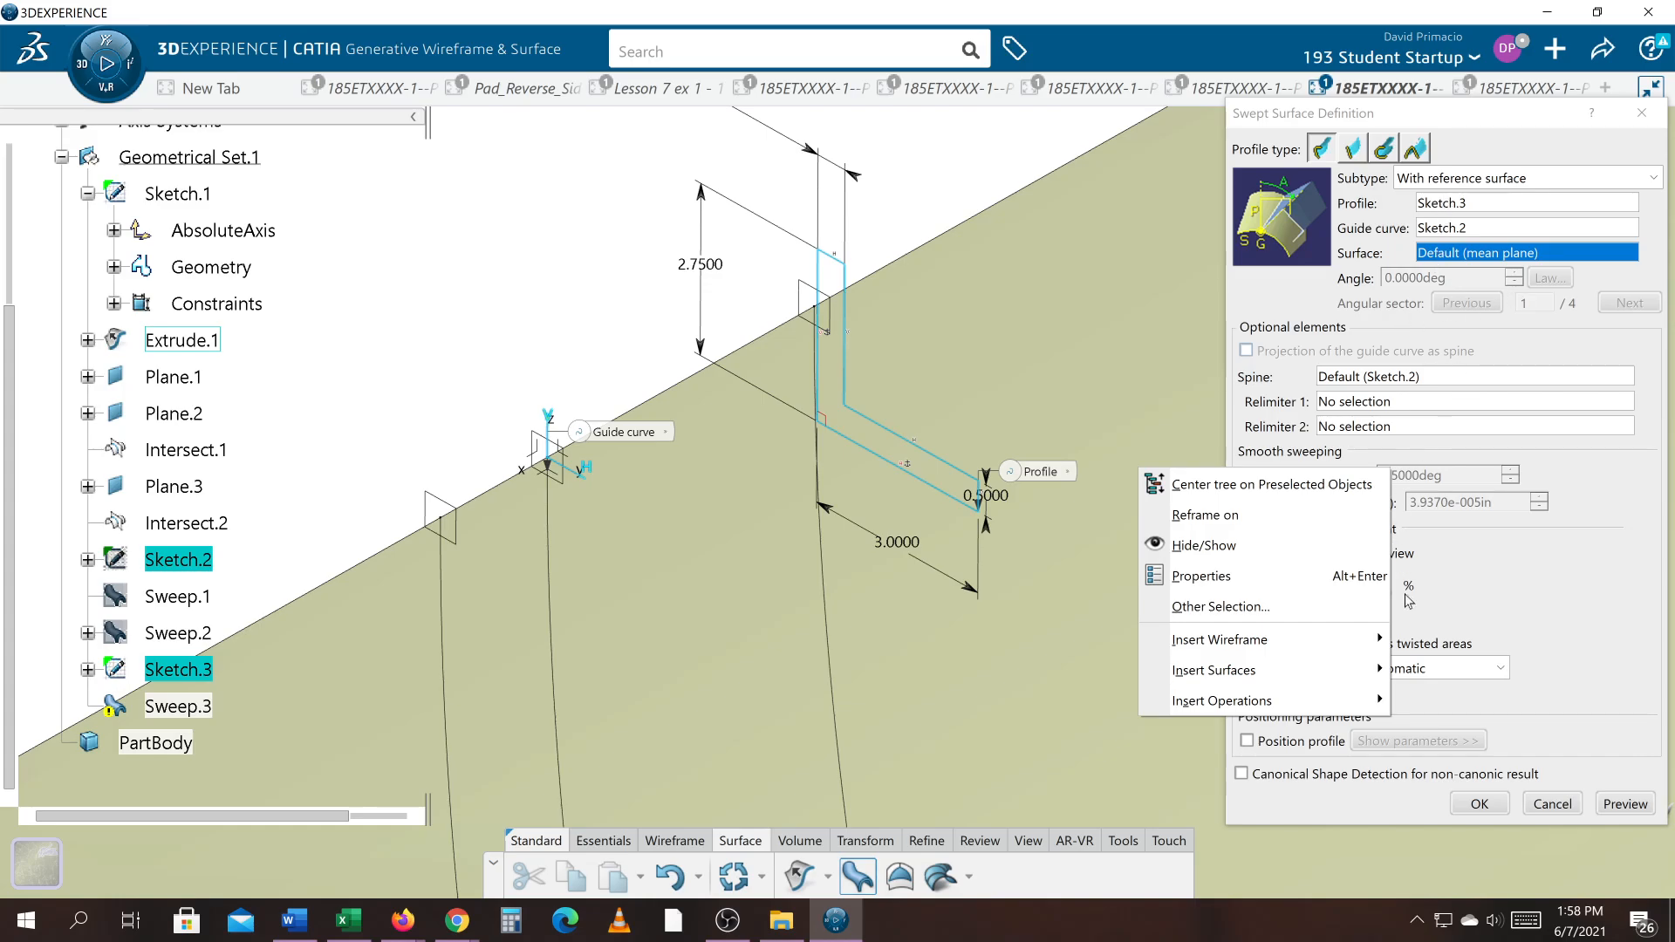
{"action": "left_click", "coordinate": [1549, 800]}
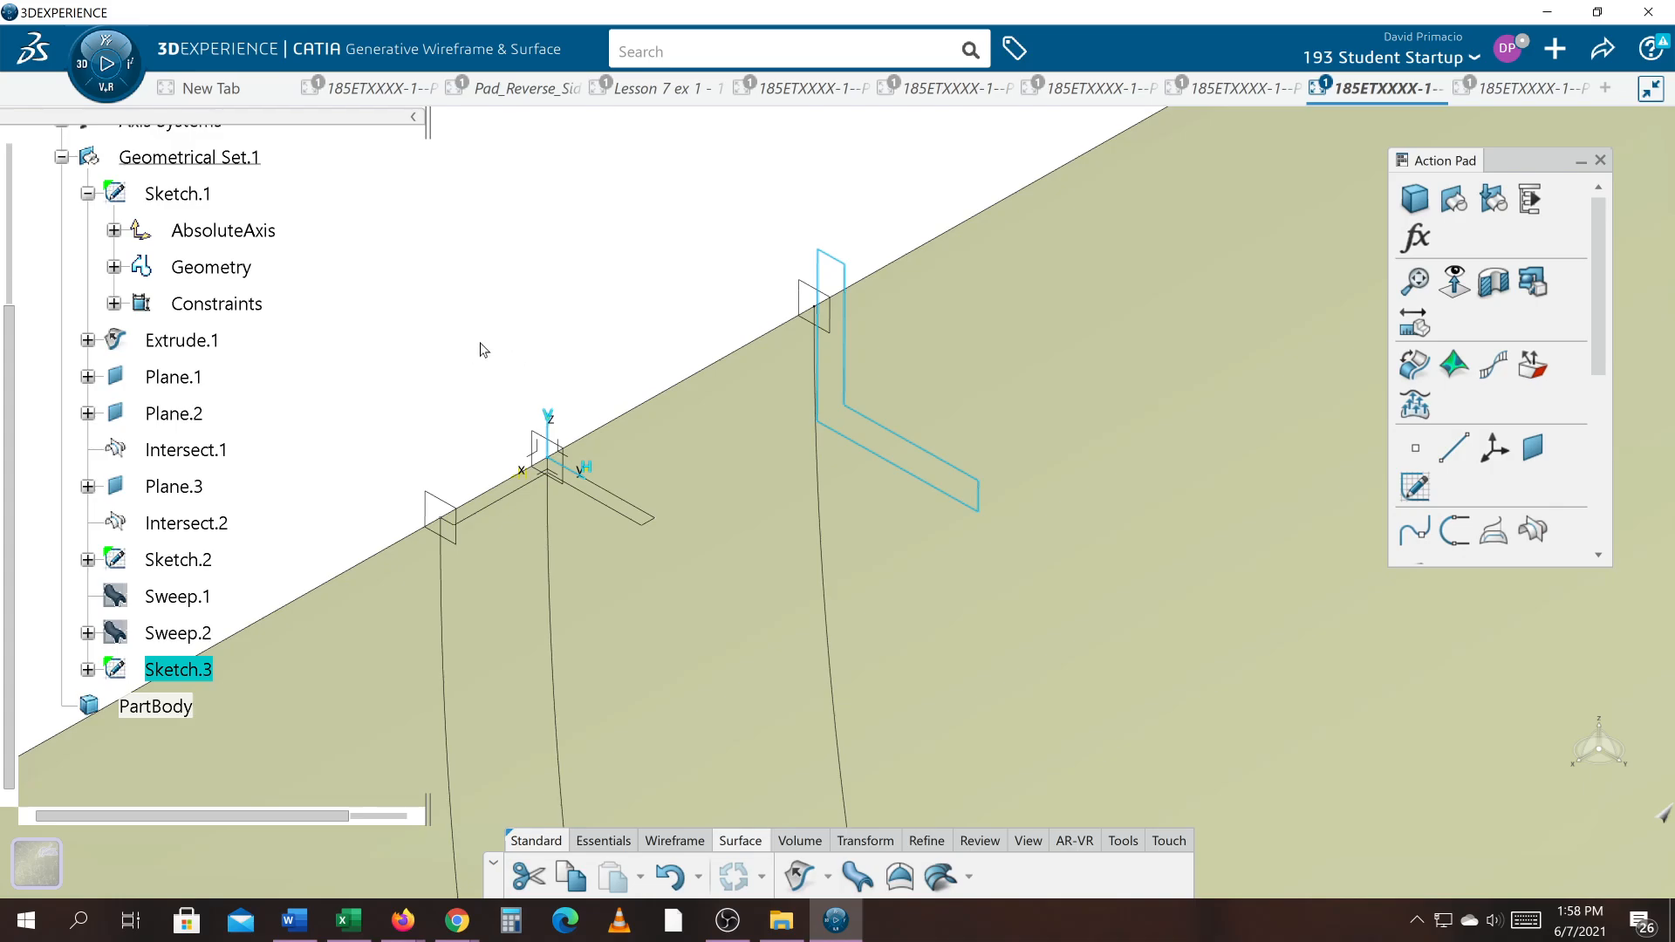
Step: Hide Sketch.2, the earlier L-shaped profile at the origin
{"action": "left_click", "coordinate": [211, 559]}
{"action": "right_click", "coordinate": [185, 565]}
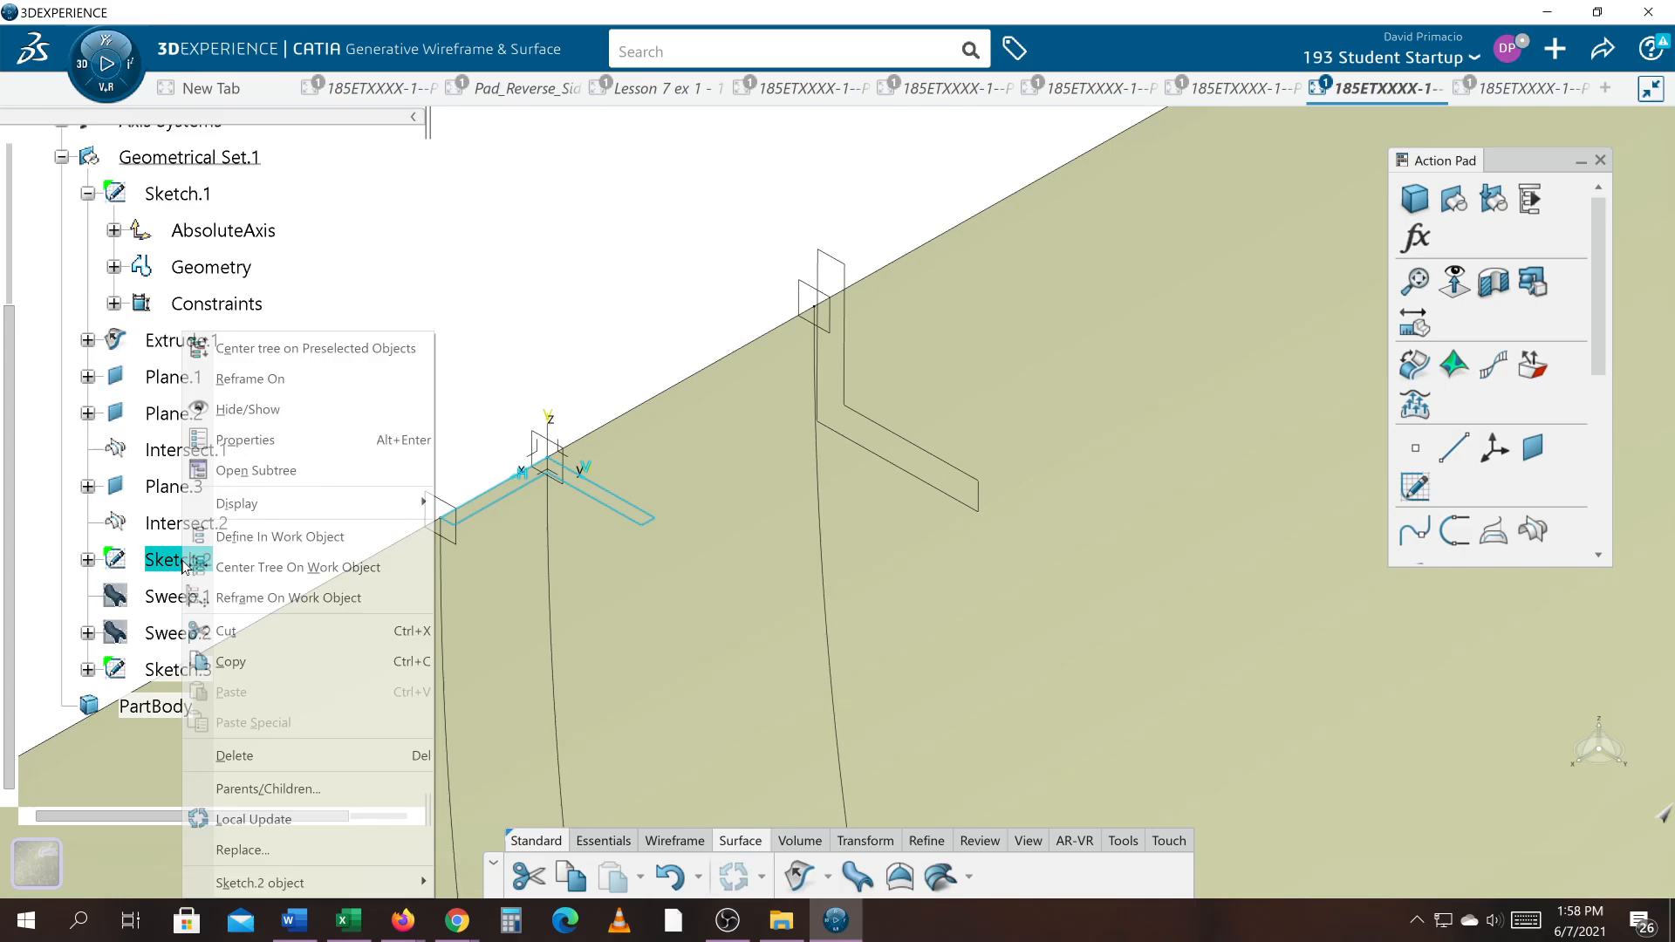
{"action": "left_click", "coordinate": [242, 414]}
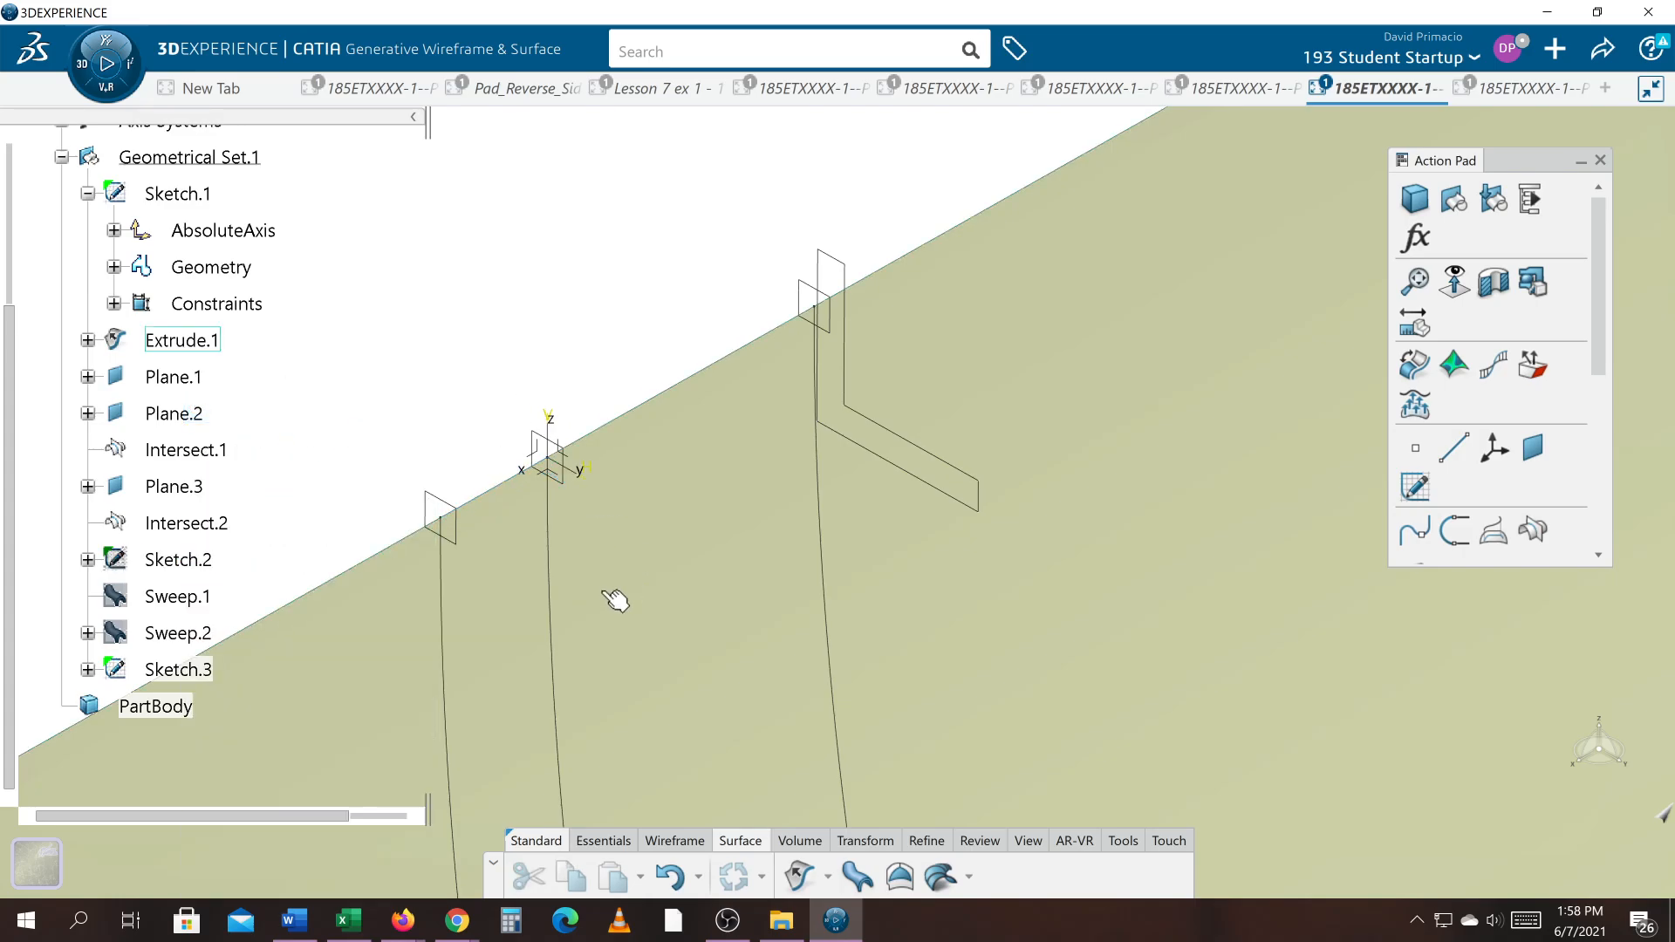
Step: Start a swept surface with Sketch.3 as profile and Intersect.1 as guide curve, and preview it
{"action": "left_click", "coordinate": [857, 875]}
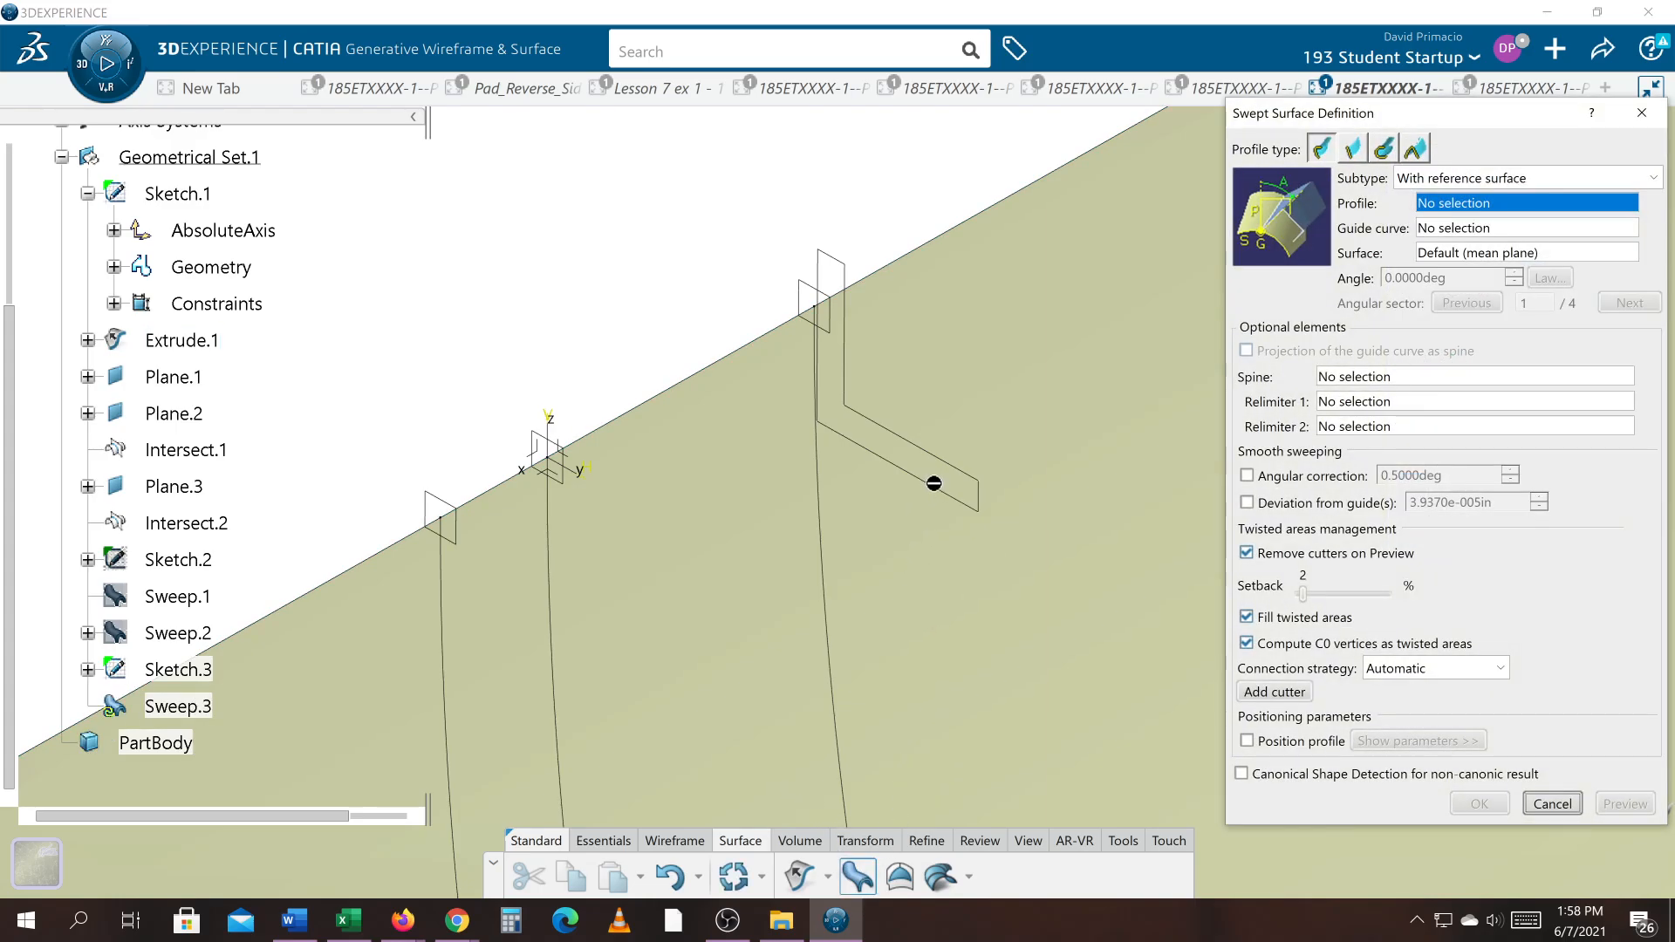
{"action": "left_click", "coordinate": [933, 483]}
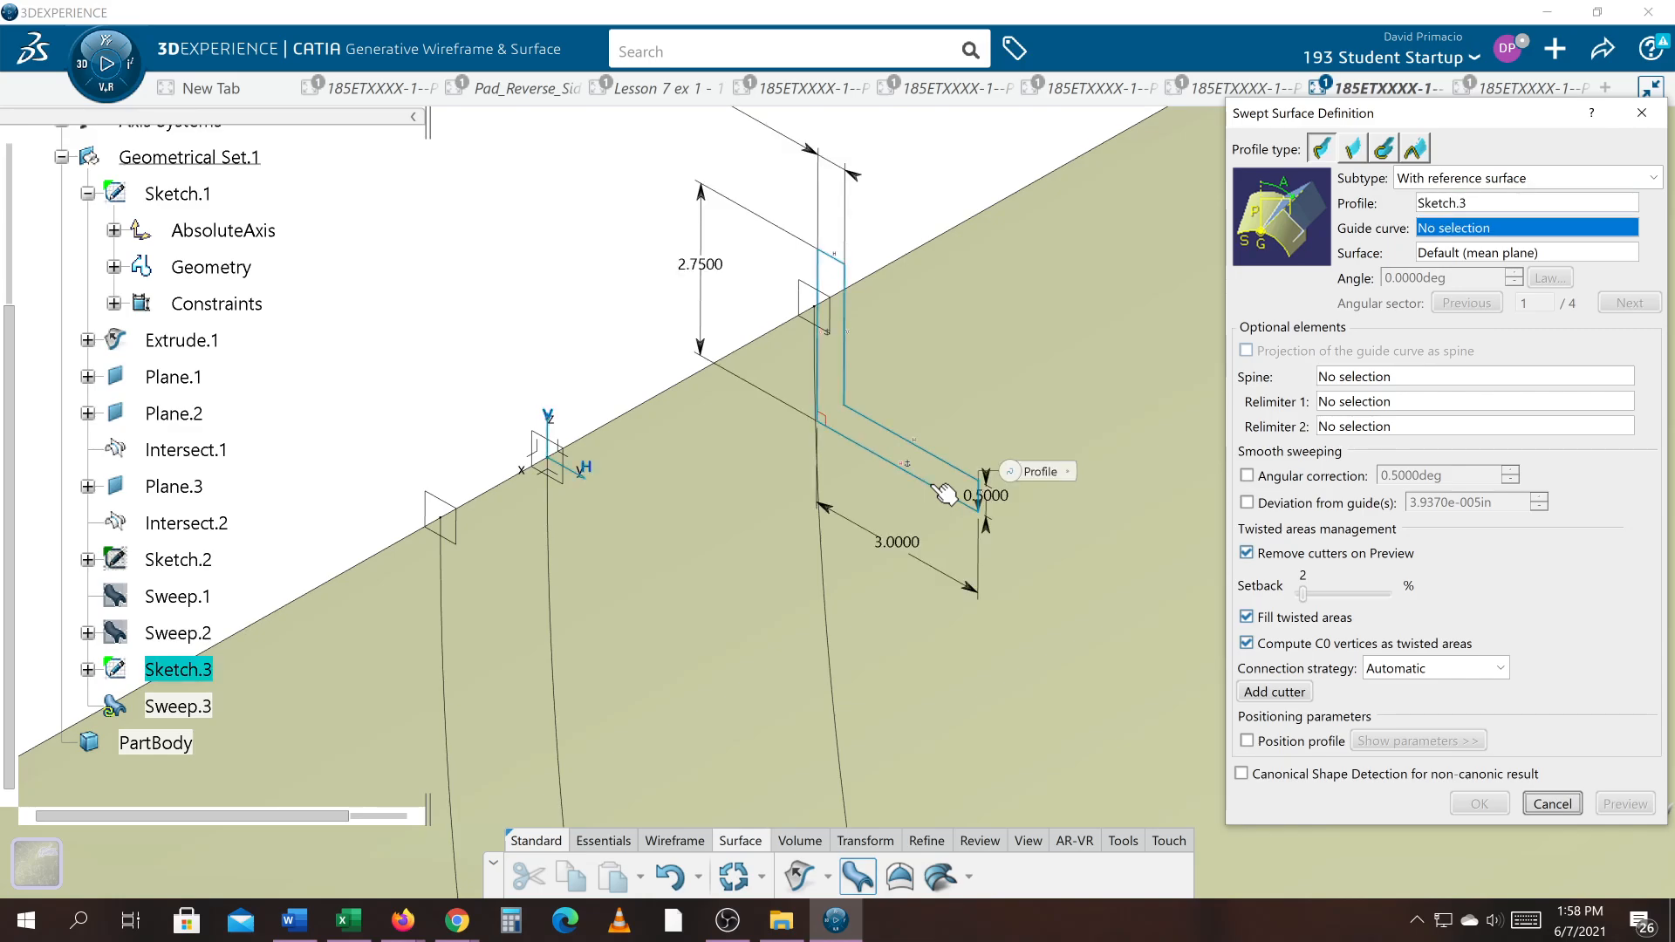
{"action": "left_click", "coordinate": [553, 565]}
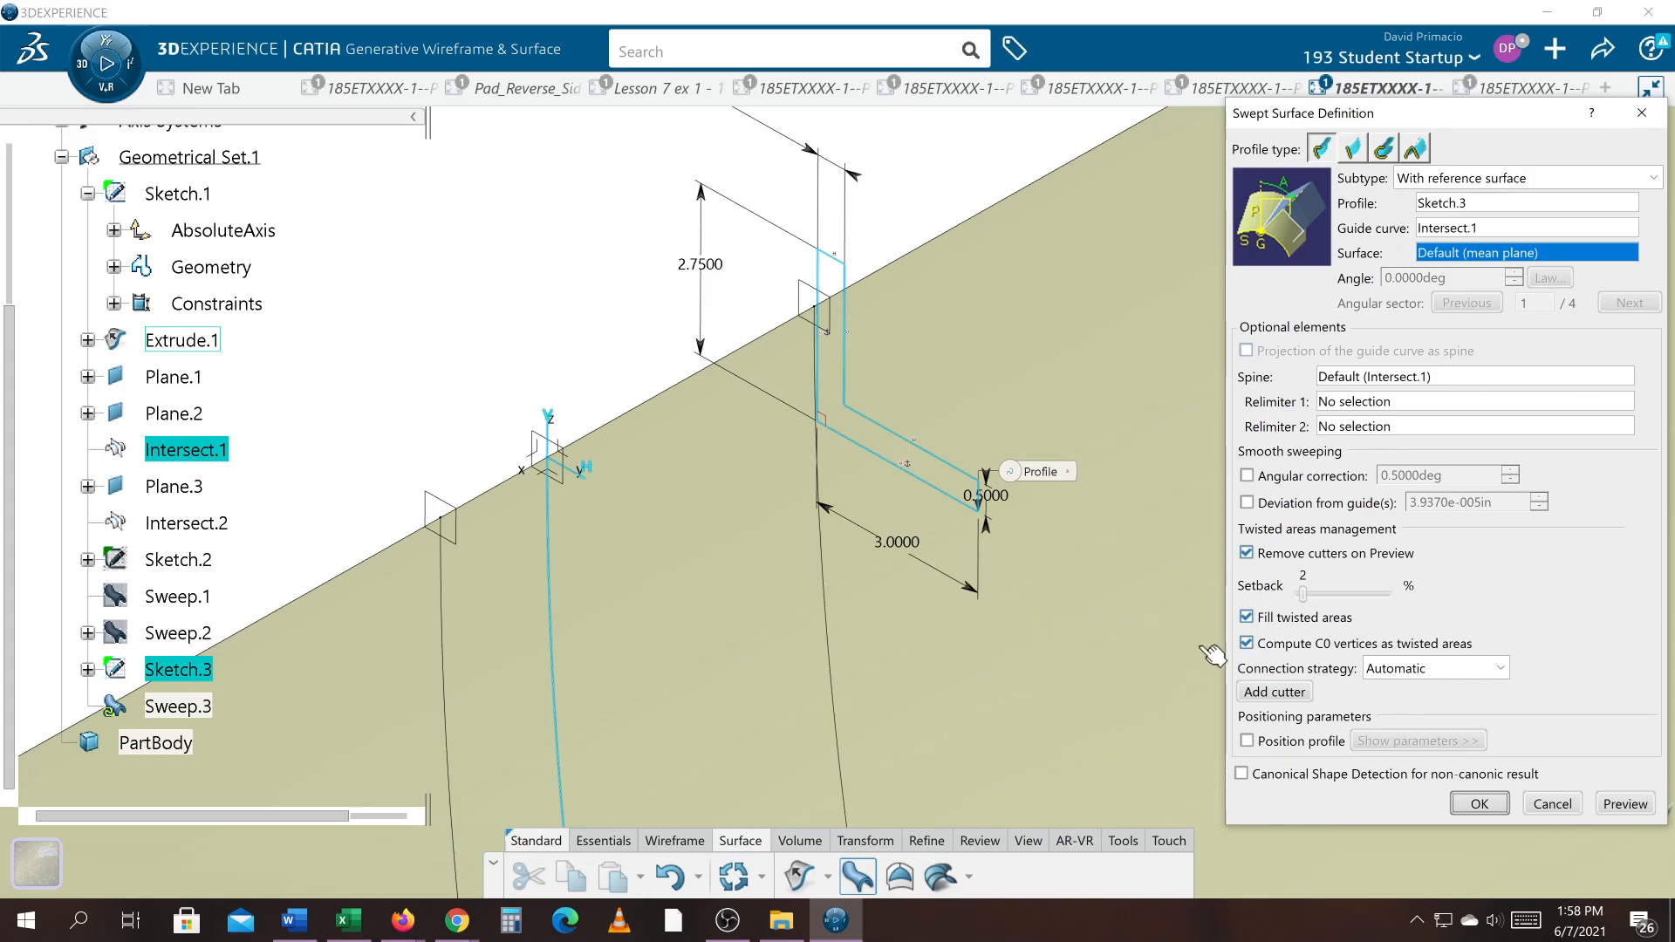
{"action": "left_click", "coordinate": [1625, 804]}
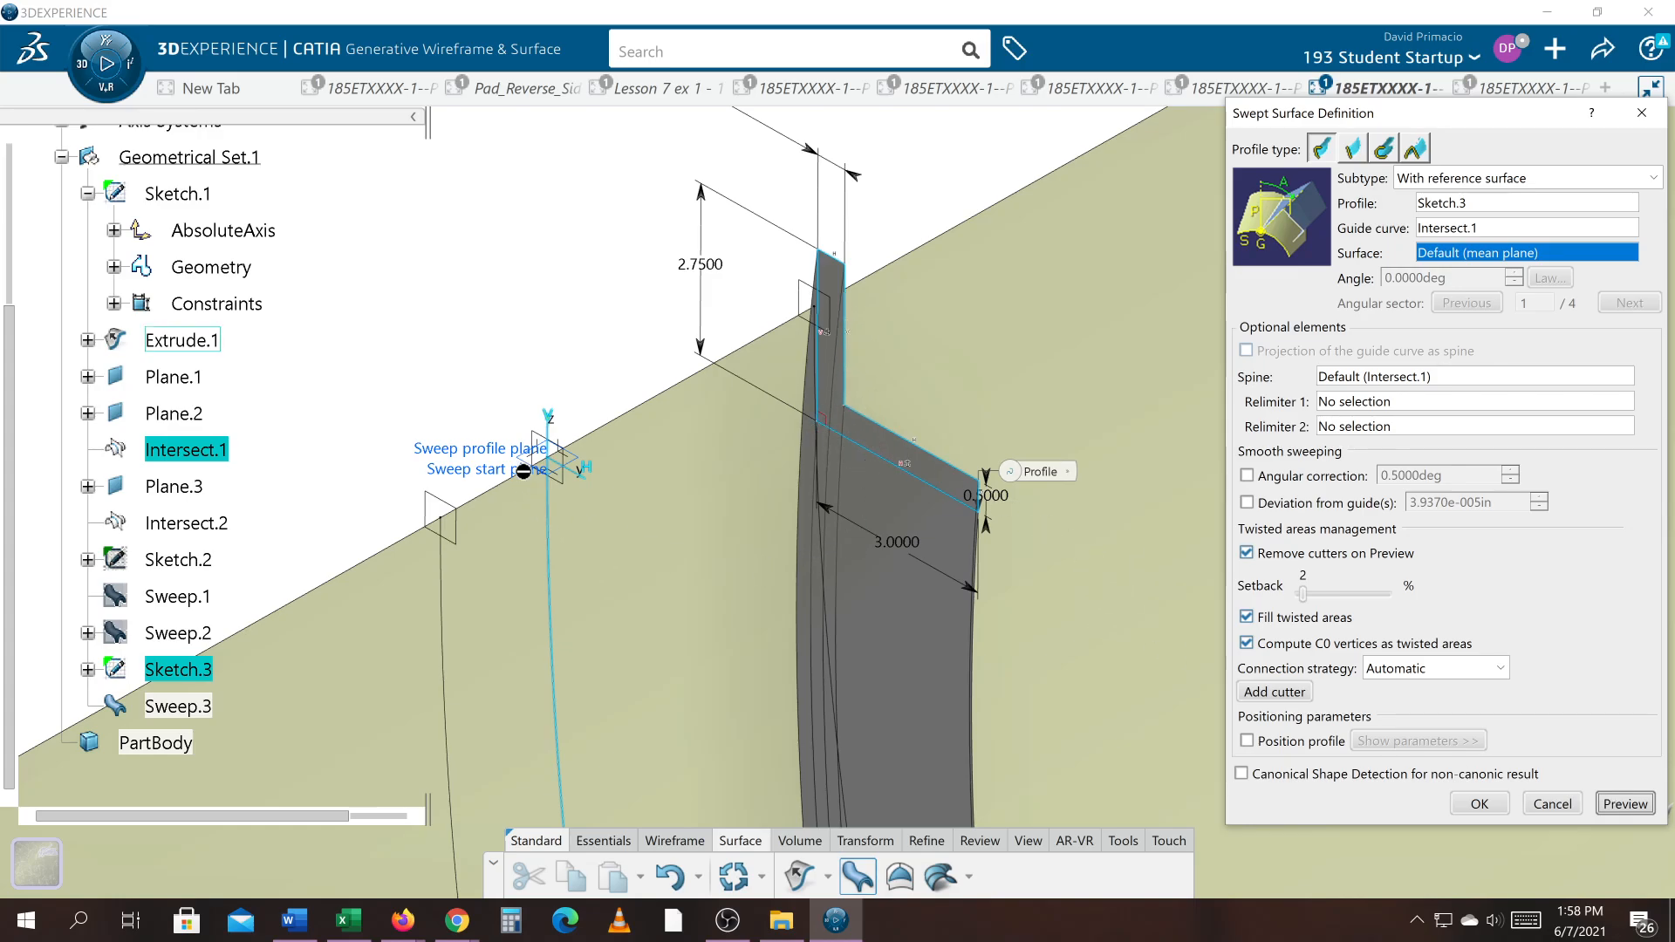
Step: Change the sweep subtype to With pulling direction, enable Position profile and expand its positioning parameters
{"action": "left_click", "coordinate": [1642, 178]}
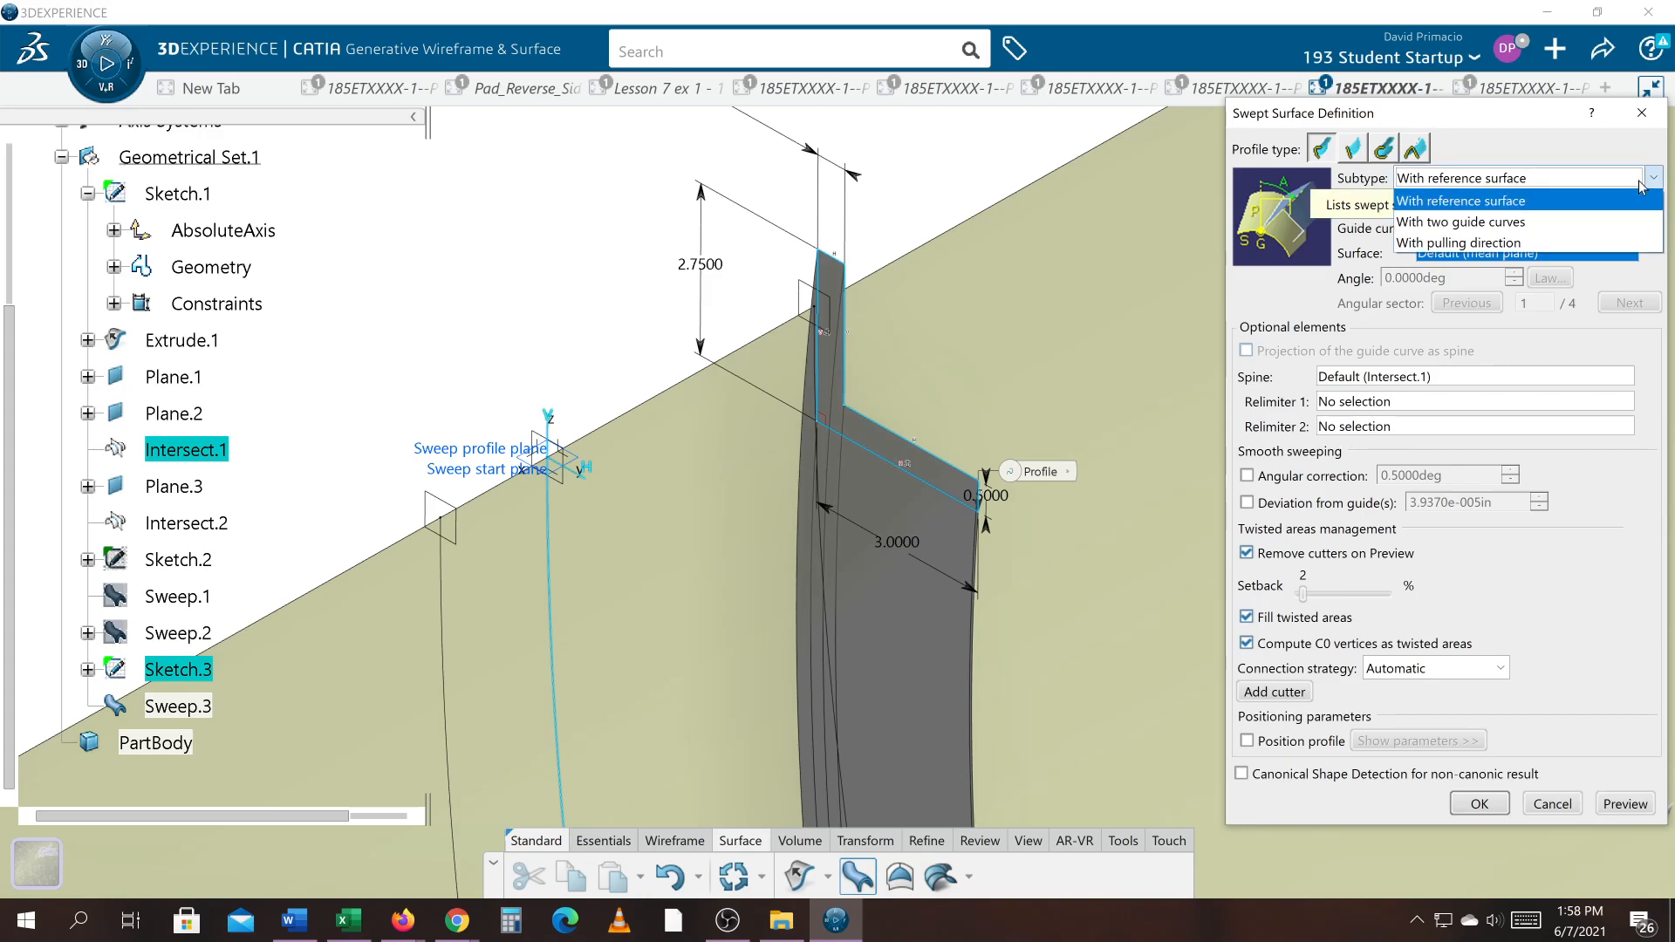
{"action": "left_click", "coordinate": [1588, 240]}
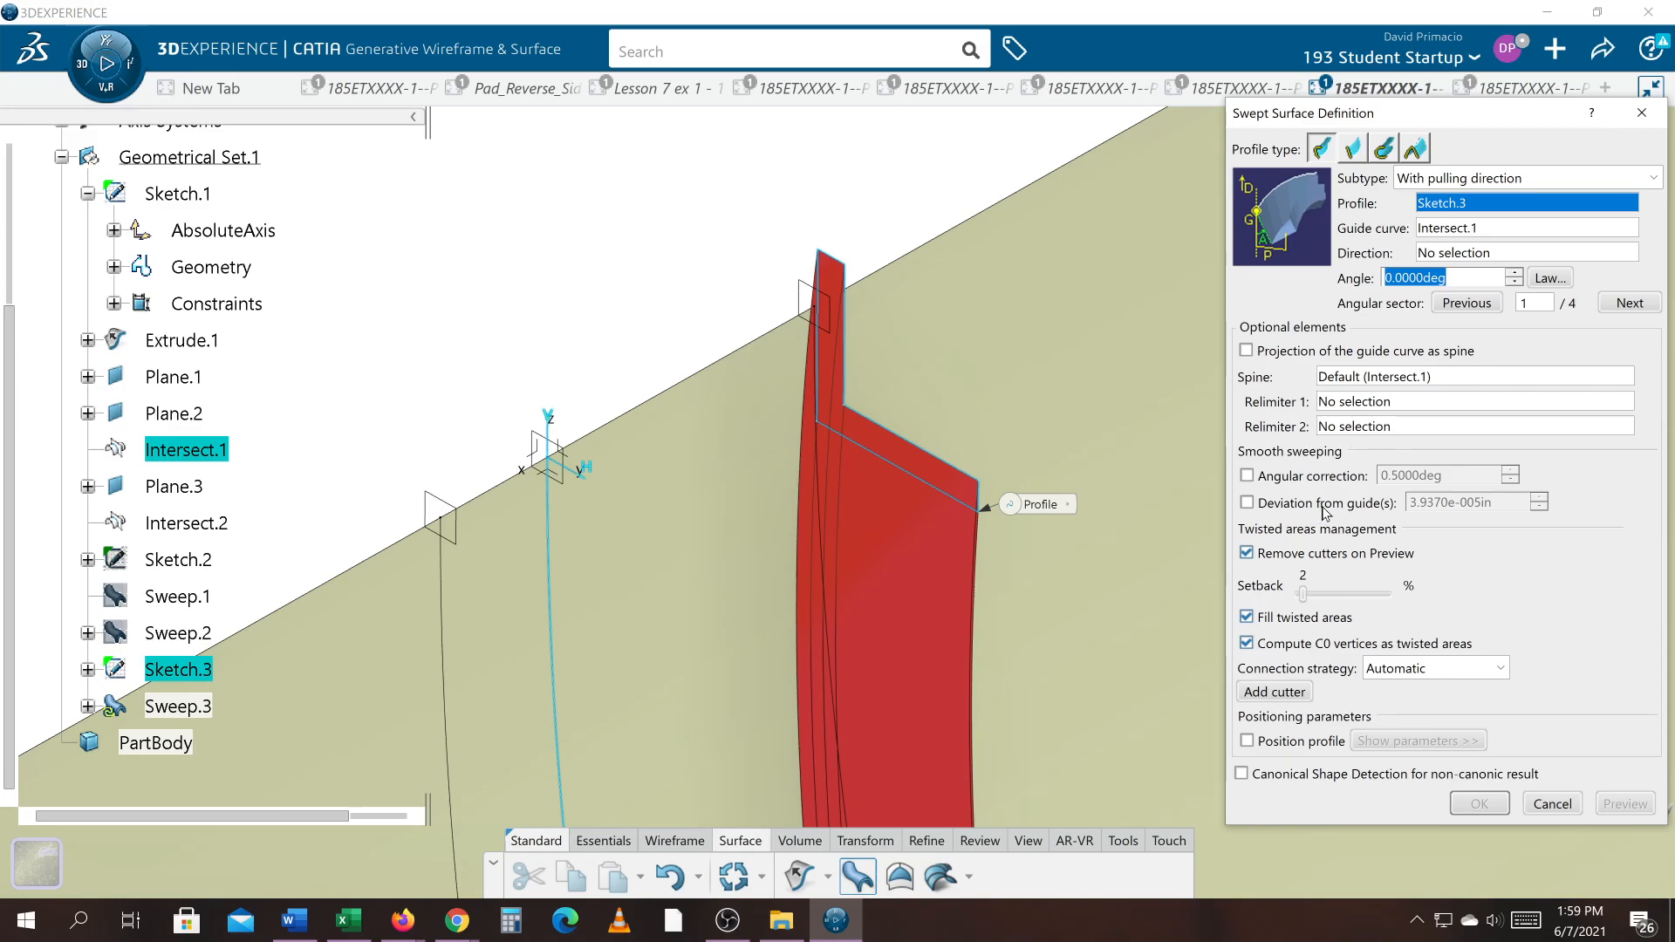
{"action": "left_click", "coordinate": [1305, 743]}
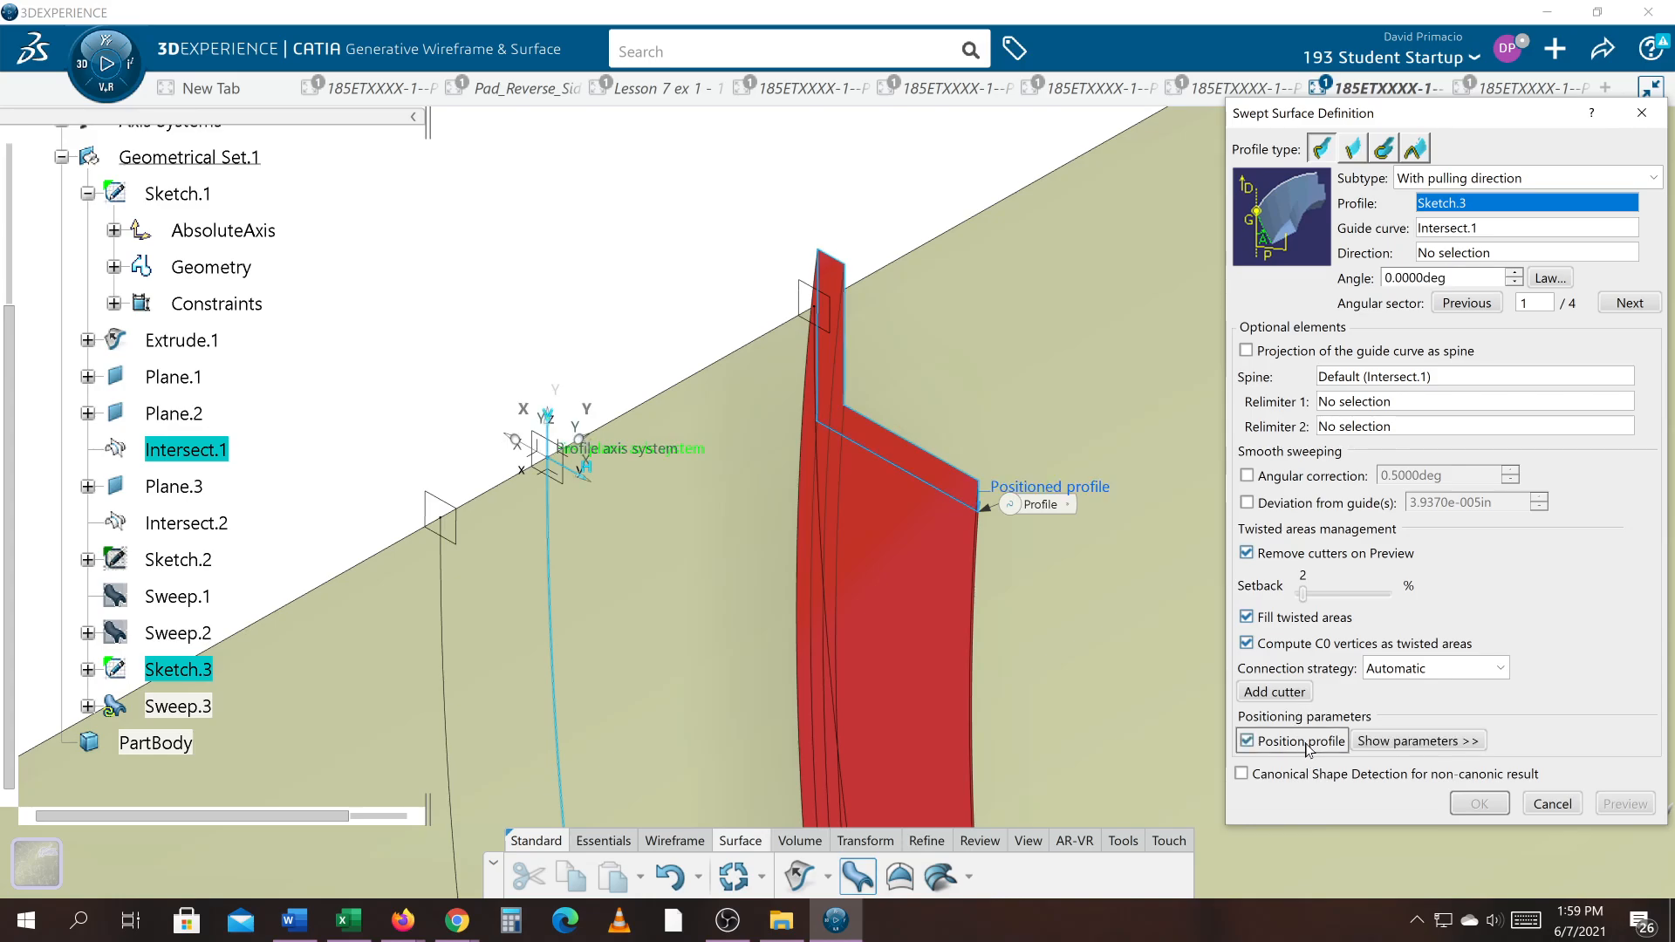
{"action": "left_click", "coordinate": [1389, 740]}
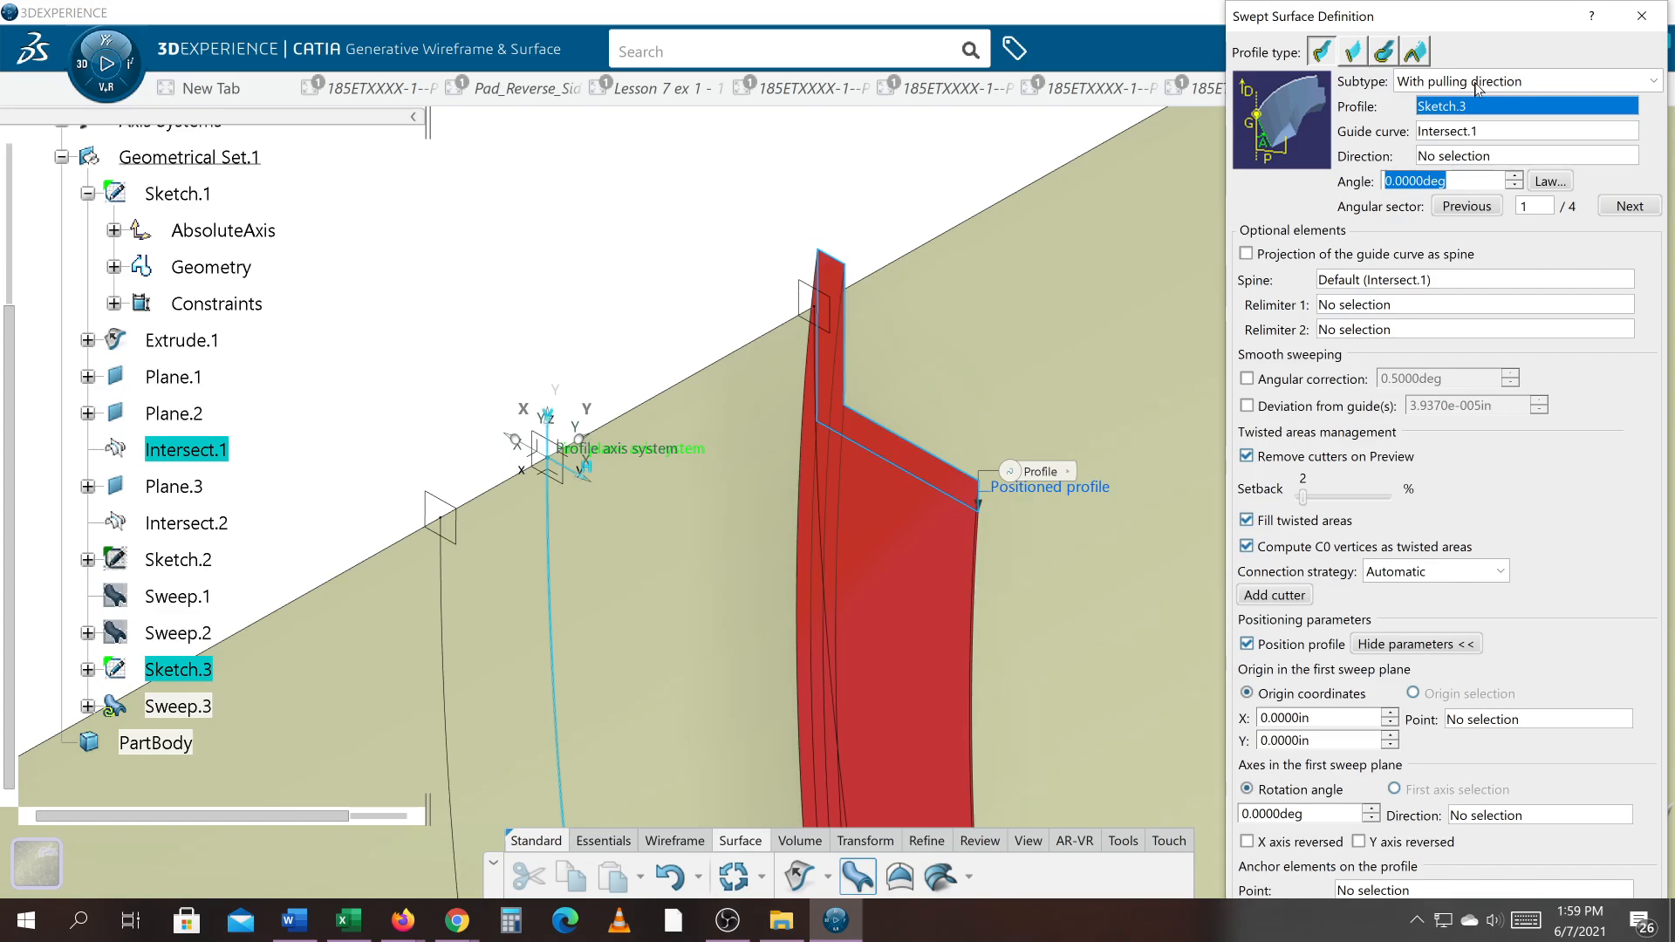
{"action": "left_click_drag", "start_coordinate": [1499, 9], "coordinate": [1448, 35]}
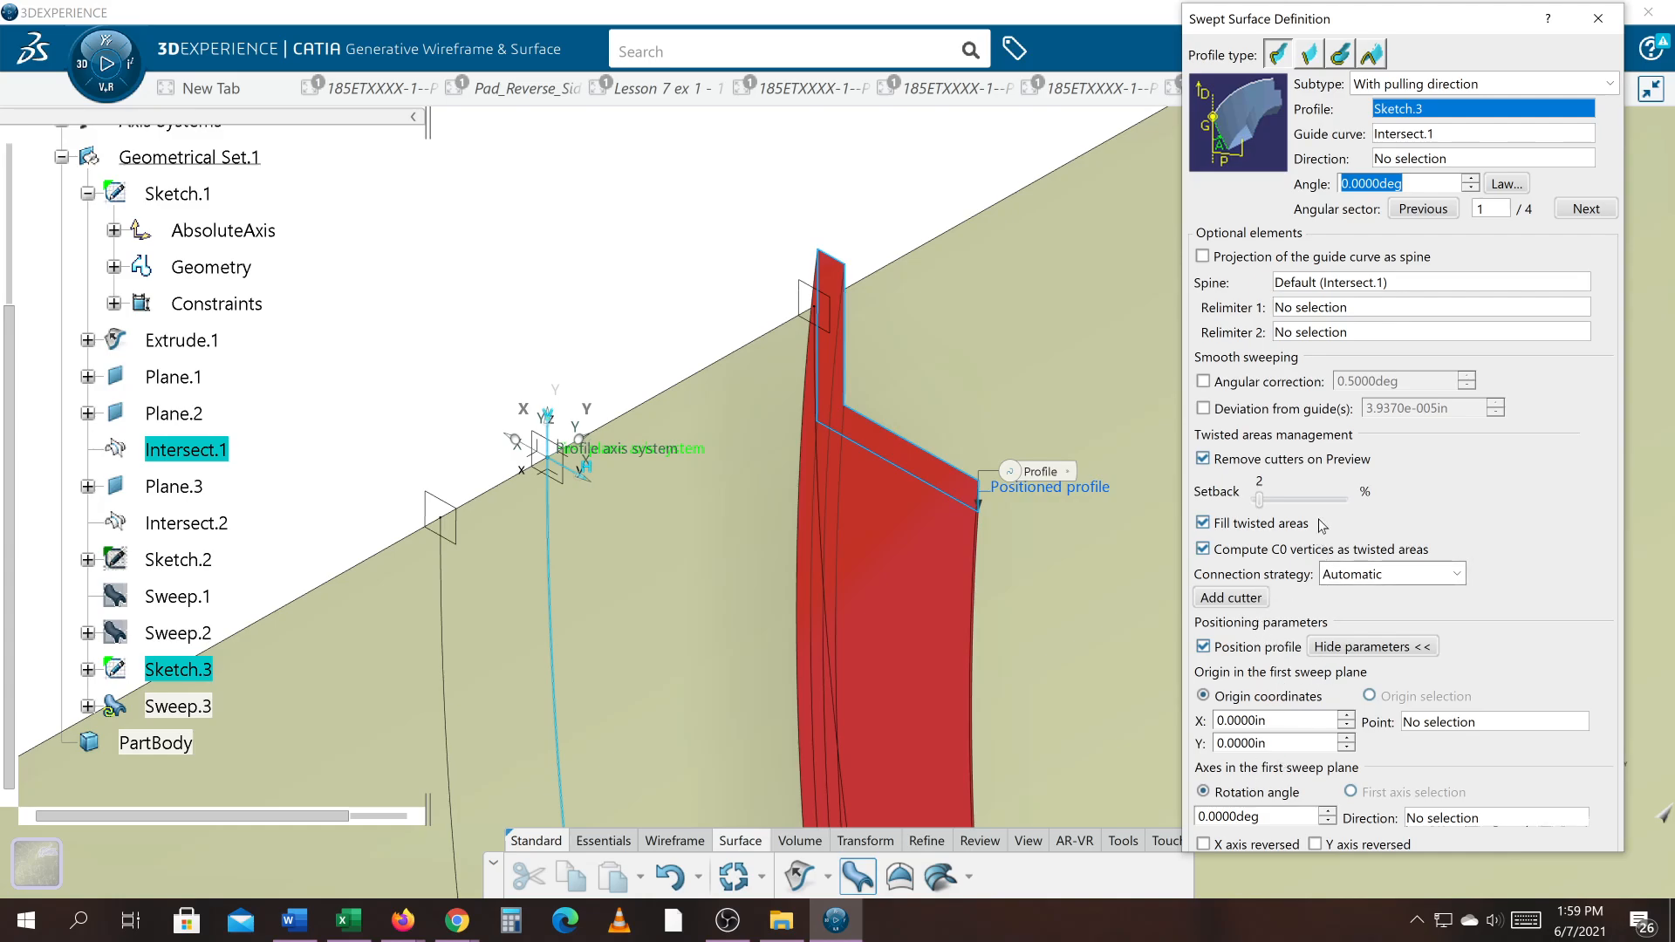
Step: Switch Position profile off and on again, expand its parameters and enlarge the sweep dialog to reach the anchor point setting
{"action": "left_click", "coordinate": [1204, 648]}
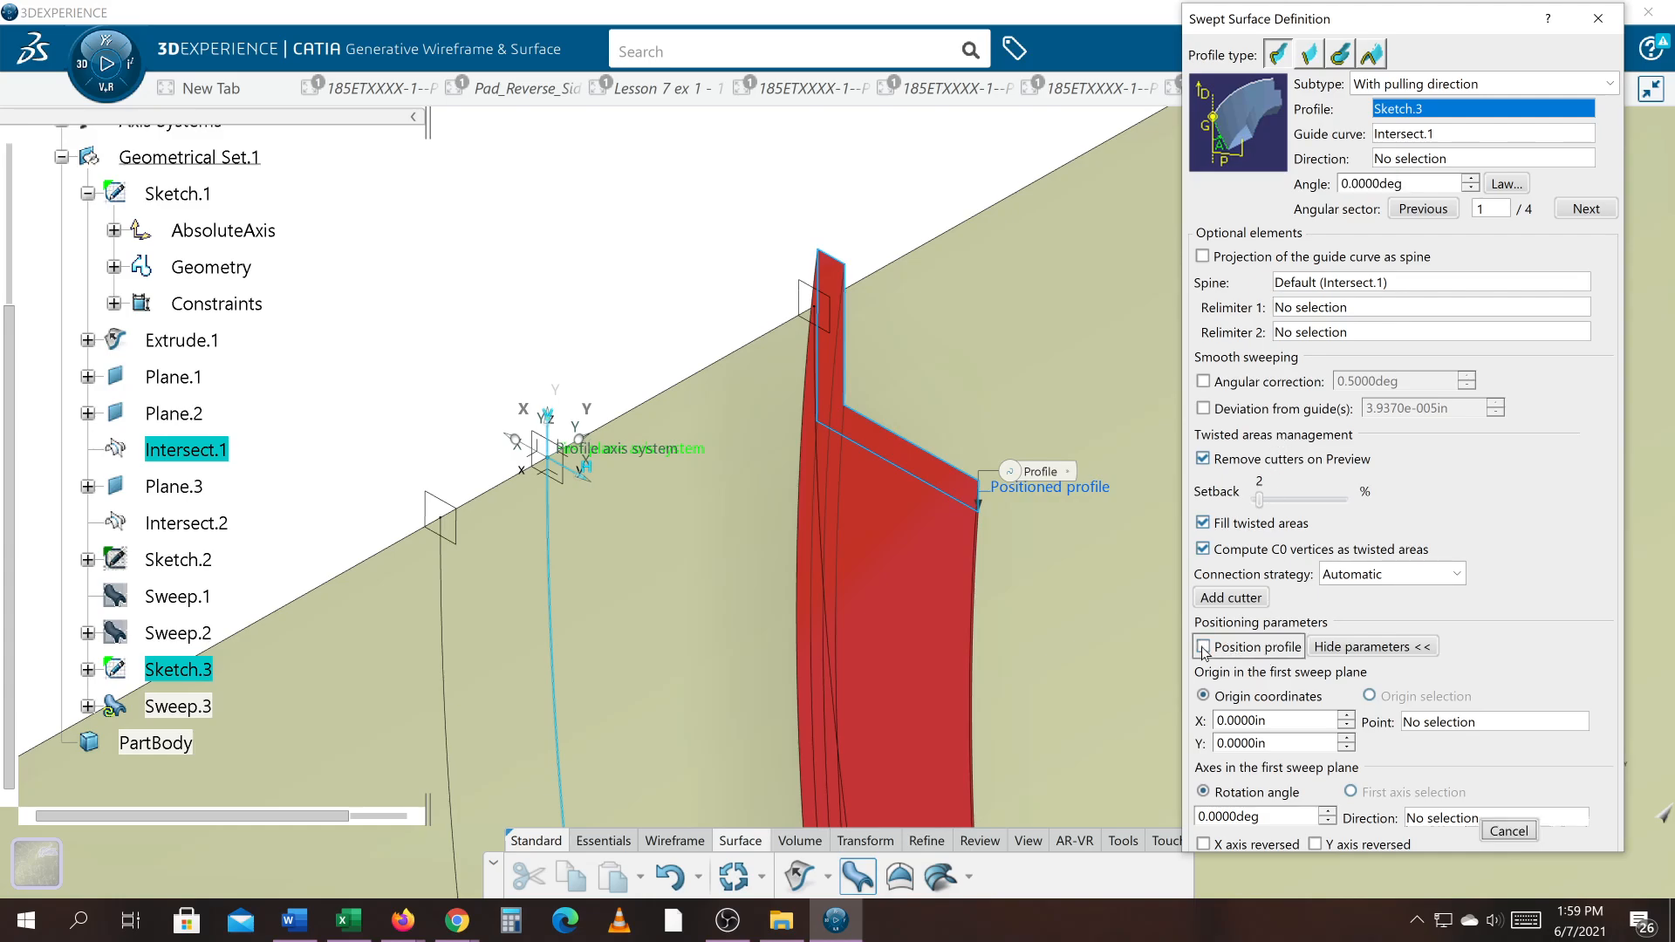
{"action": "left_click", "coordinate": [1230, 649]}
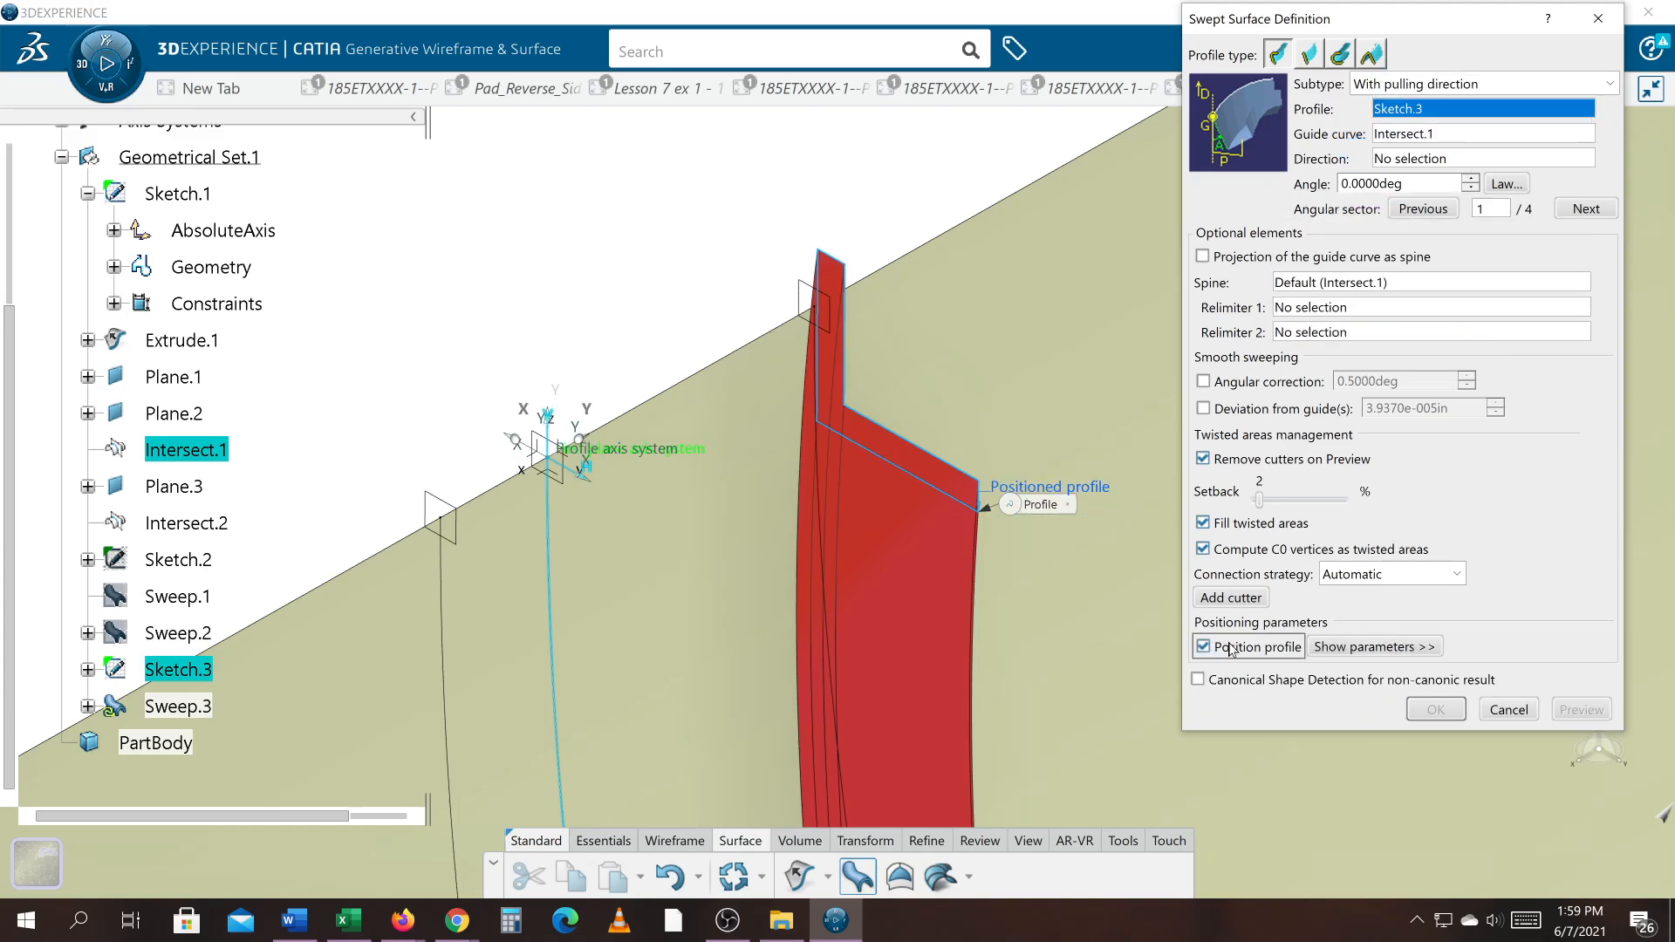
{"action": "left_click", "coordinate": [1348, 648]}
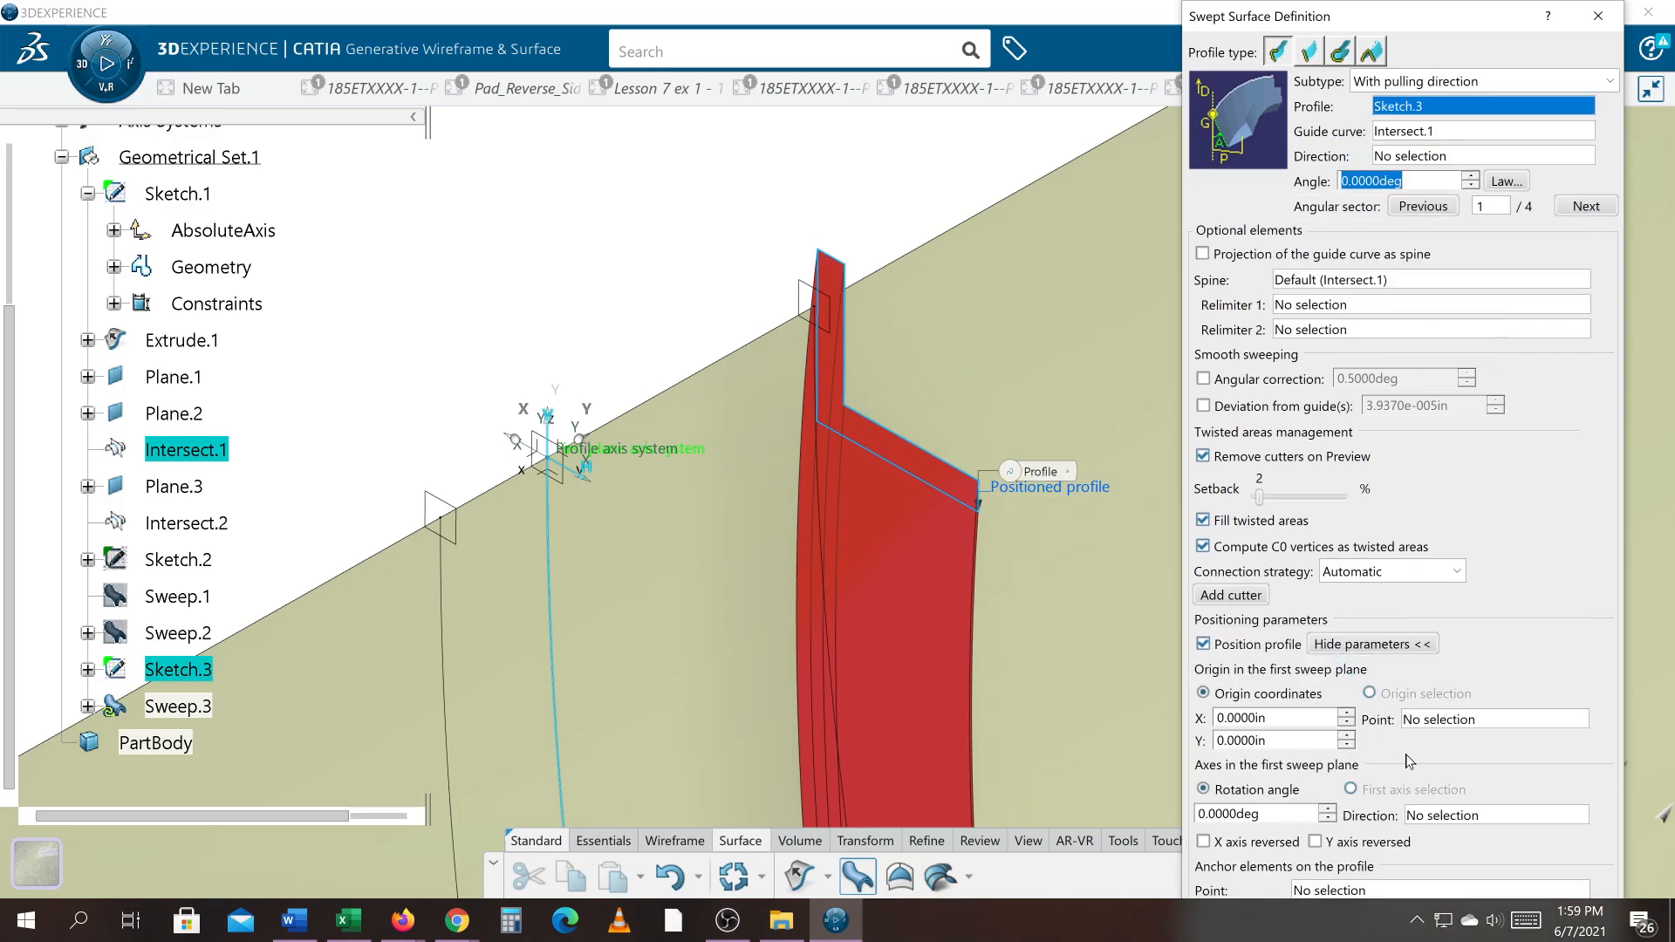
{"action": "mouse_move", "coordinate": [1481, 5]}
{"action": "left_mouse_down"}
{"action": "mouse_move", "coordinate": [1457, 79]}
{"action": "mouse_move", "coordinate": [1469, 21]}
{"action": "left_mouse_up"}
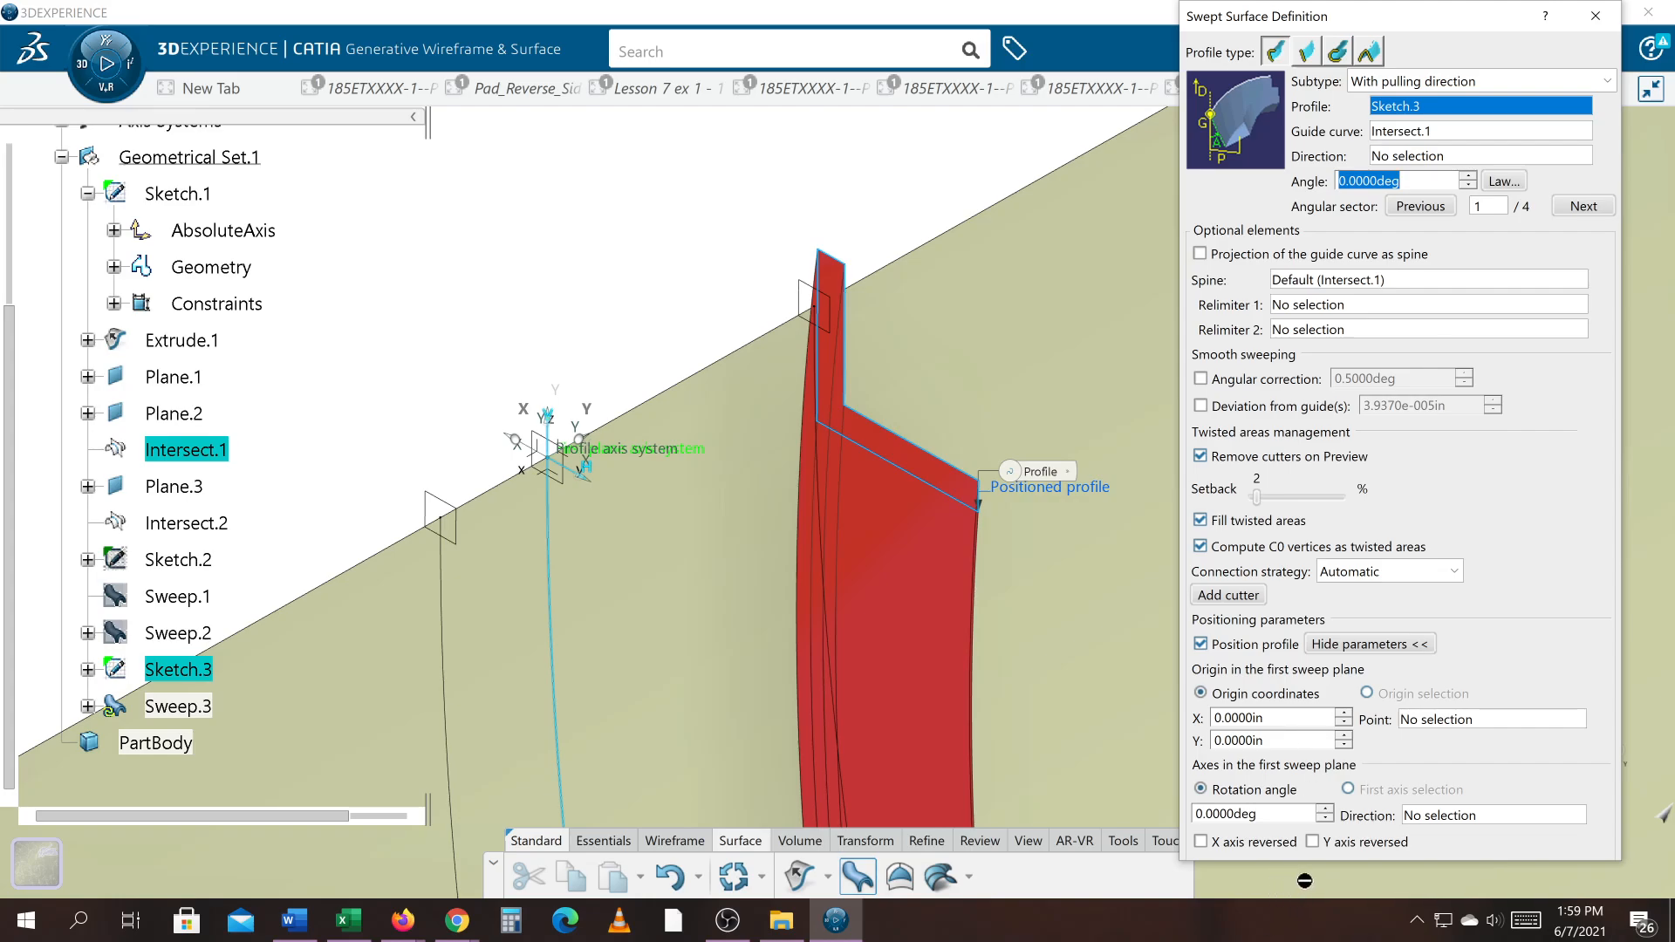
{"action": "left_click_drag", "start_coordinate": [1312, 867], "coordinate": [1311, 909]}
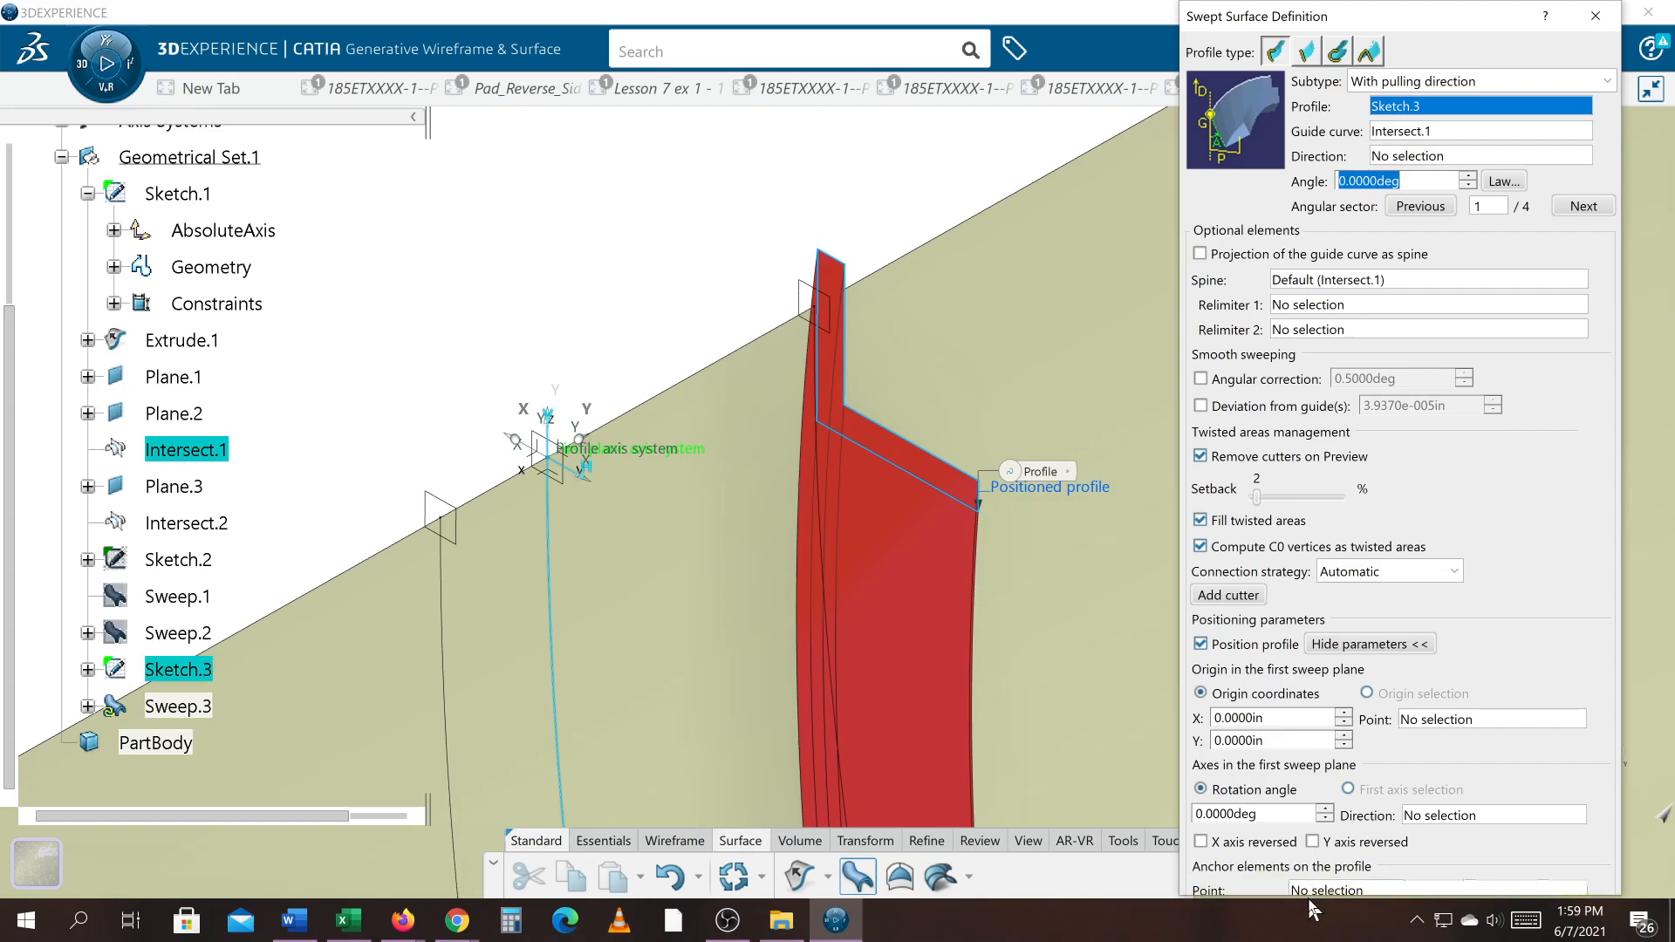
Step: Set the outer corner vertex of the L profile in Sketch.3 as the anchor point for the positioned profile
{"action": "left_click", "coordinate": [1354, 890]}
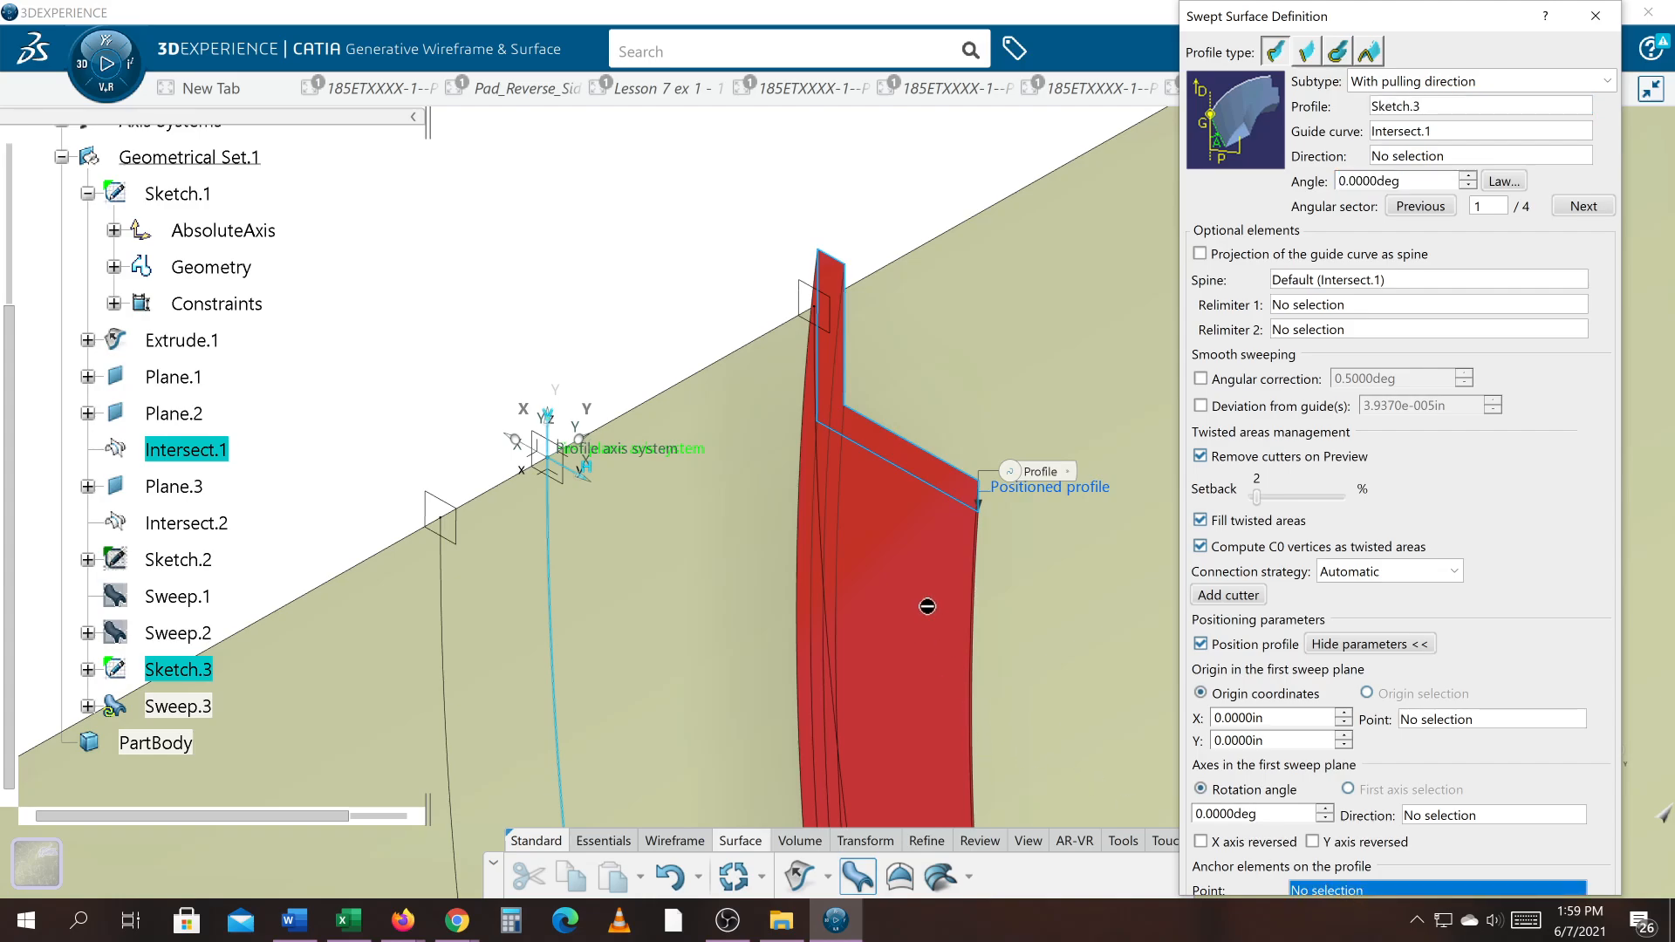
{"action": "left_click", "coordinate": [821, 423]}
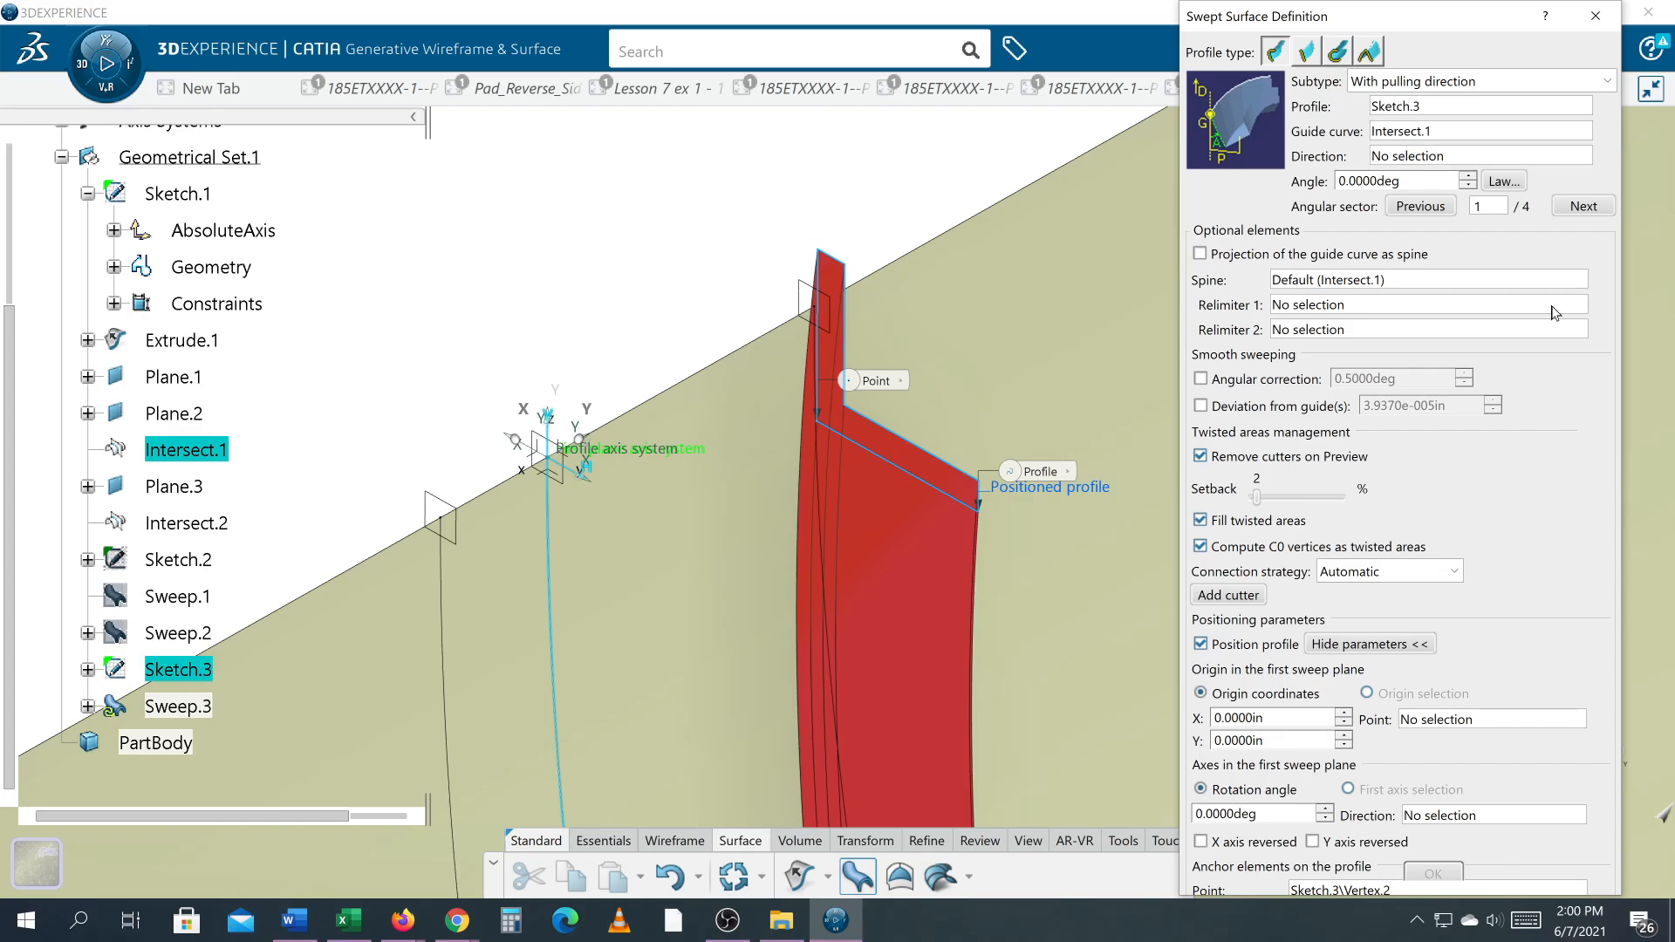
{"action": "left_click_drag", "start_coordinate": [1489, 21], "coordinate": [1467, 10]}
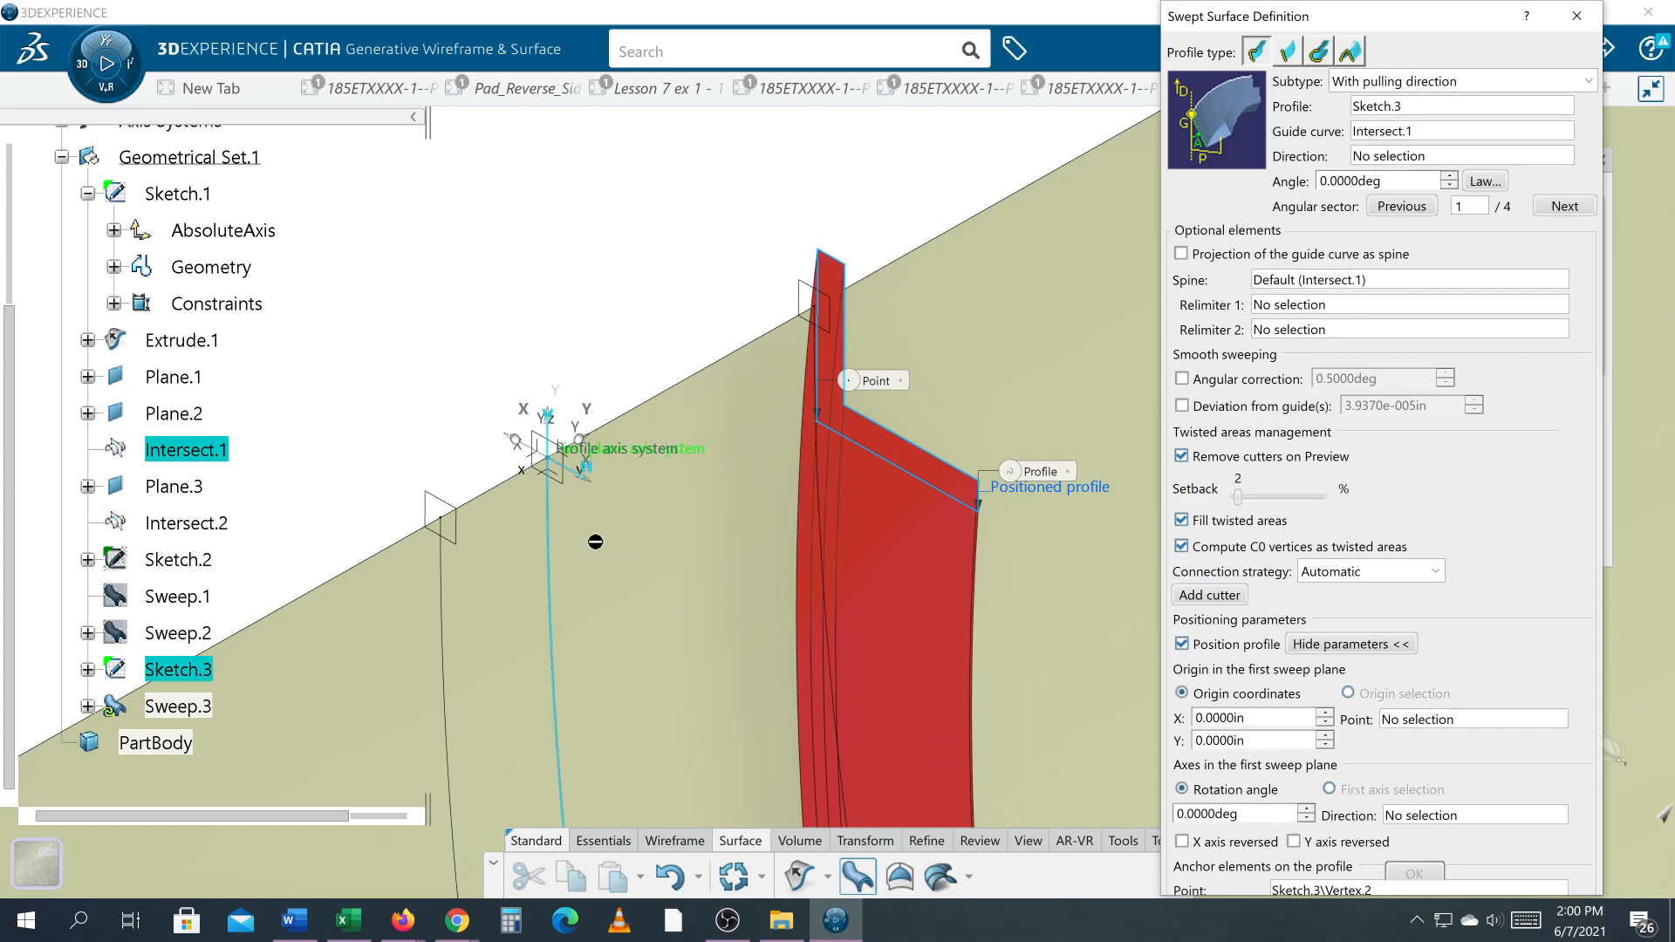
{"action": "left_click", "coordinate": [550, 467]}
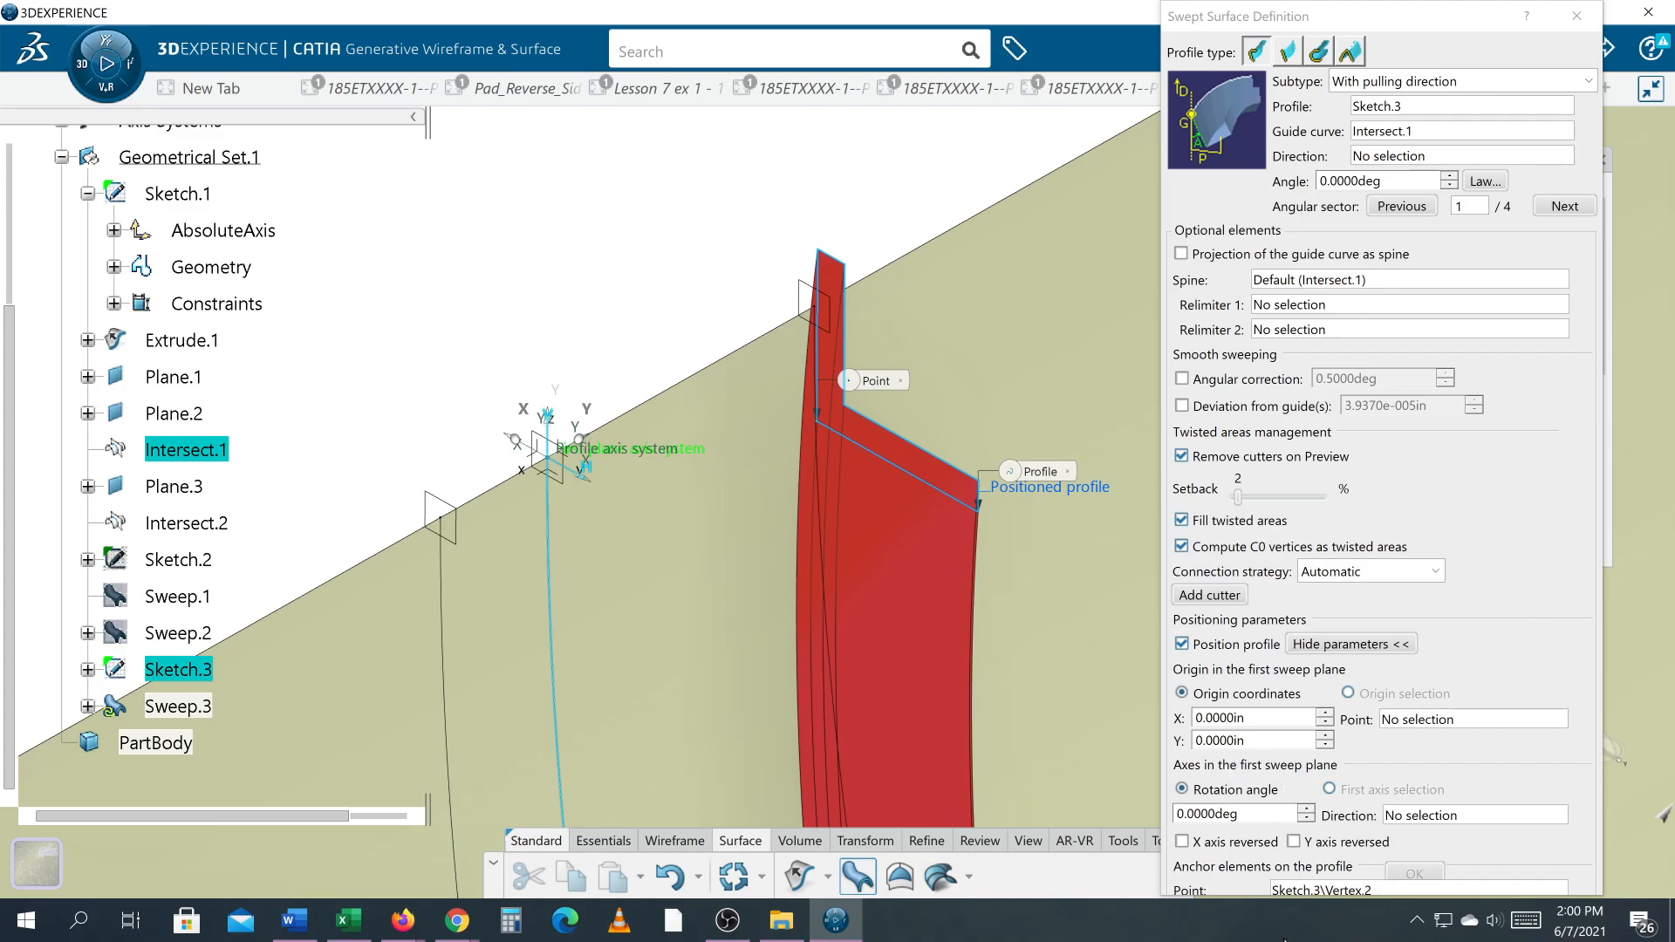
Step: Remove the Task View button from the Windows taskbar and add the Desktop toolbar to it
{"action": "right_click", "coordinate": [1257, 936]}
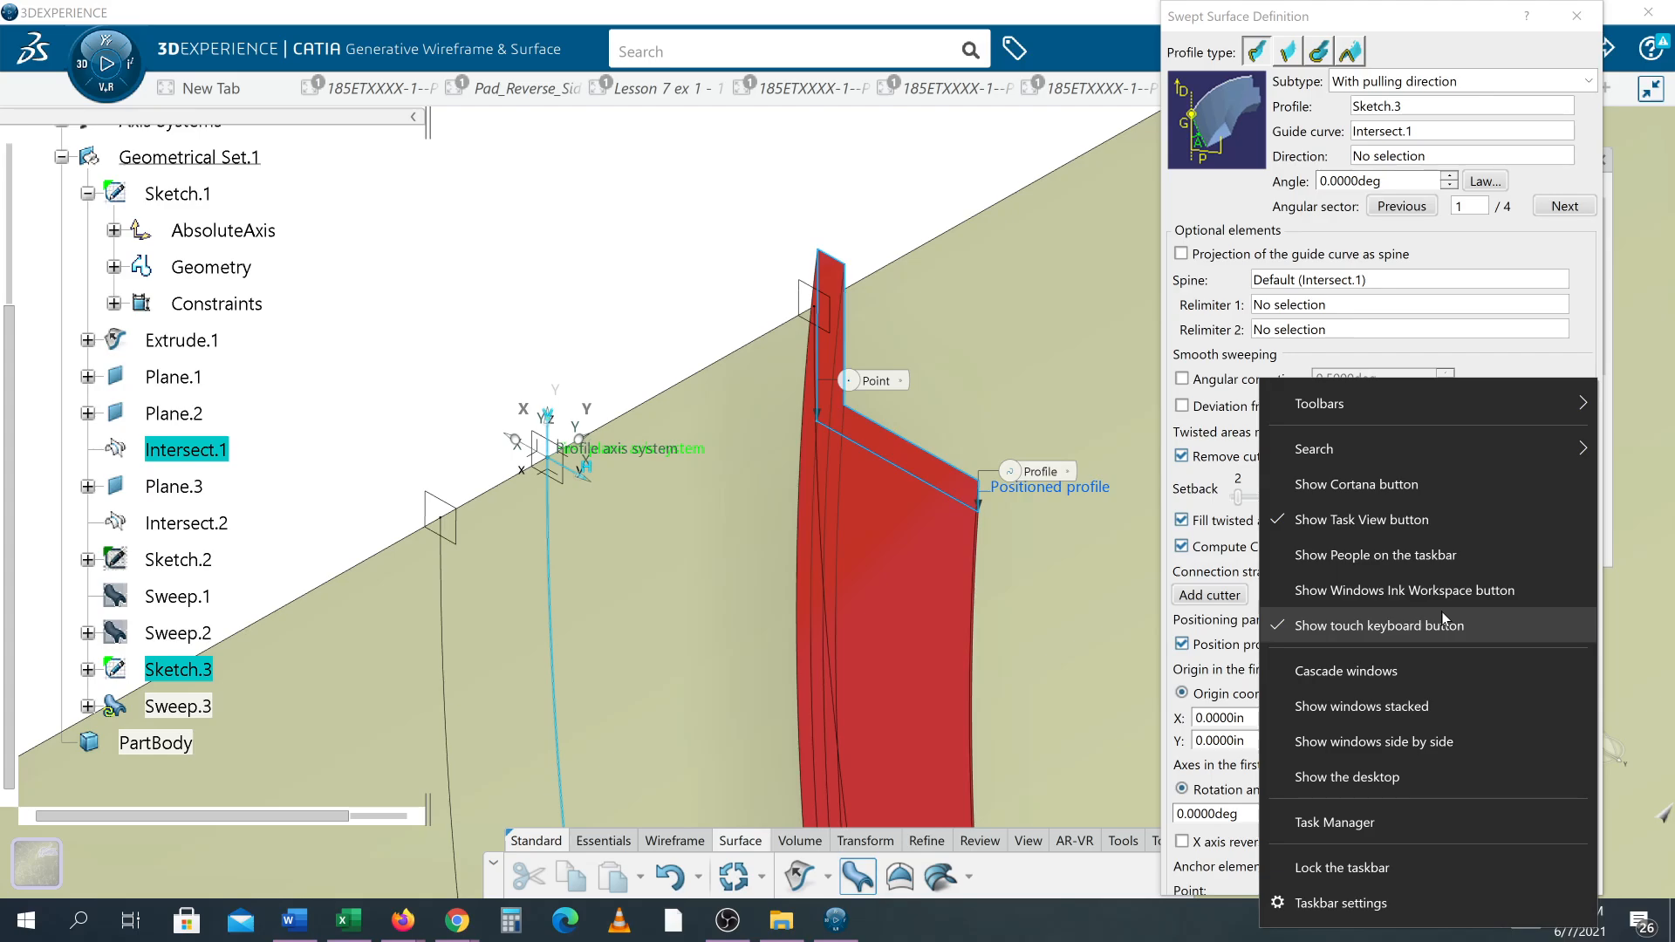
{"action": "left_click", "coordinate": [1416, 527]}
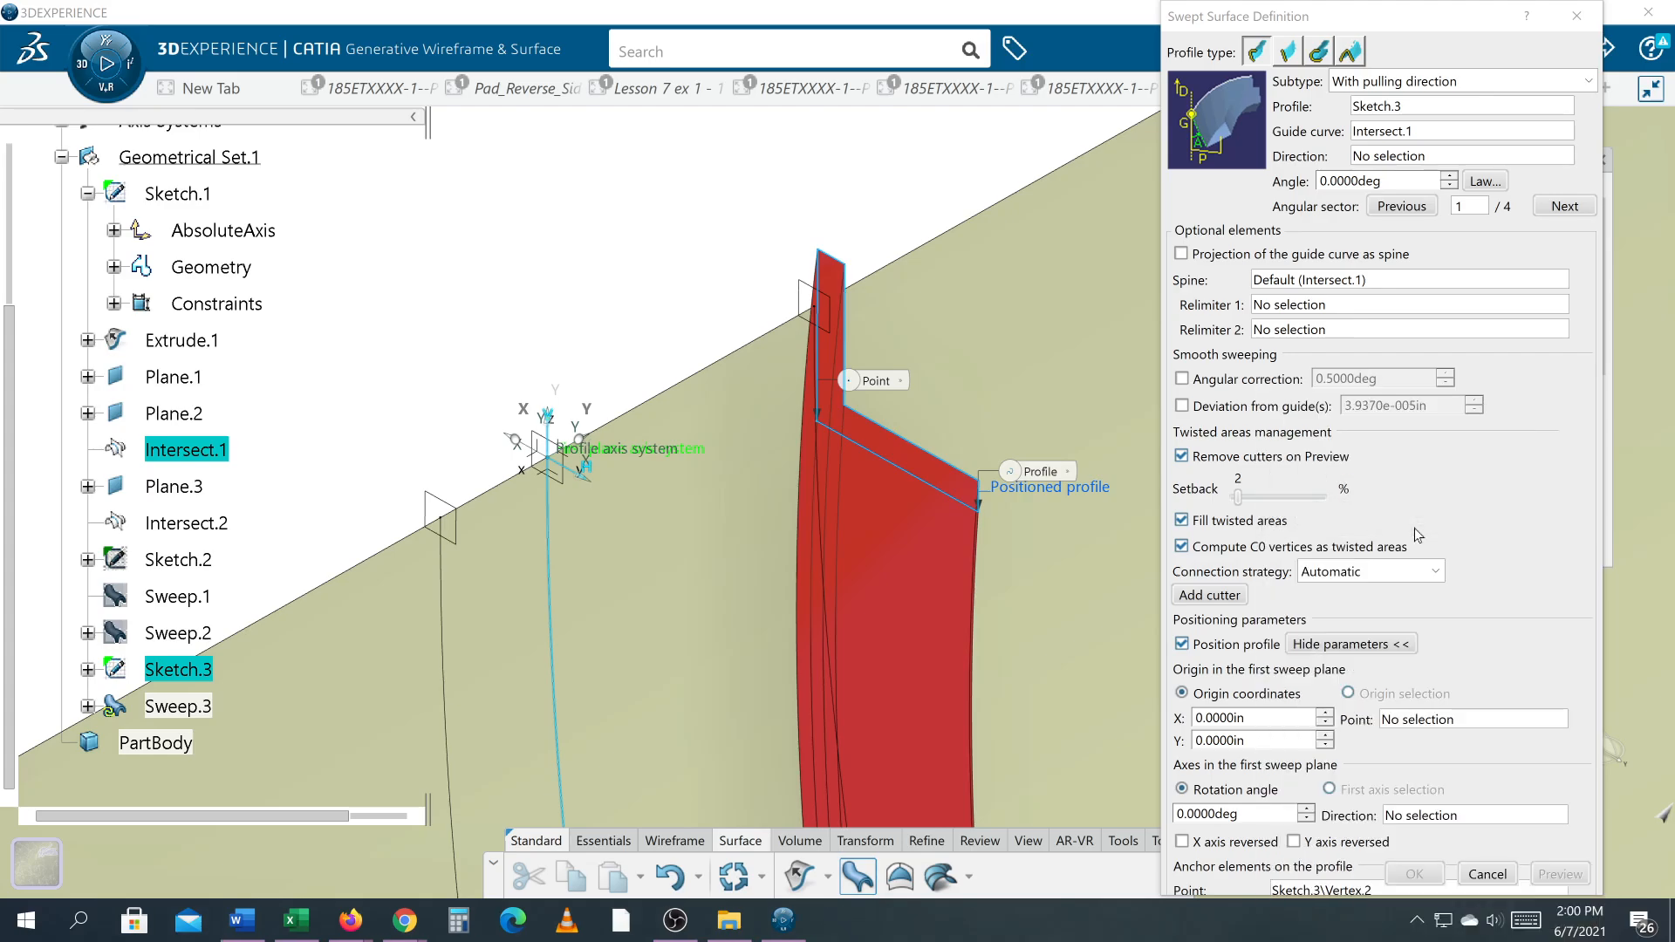
{"action": "right_click", "coordinate": [1227, 929]}
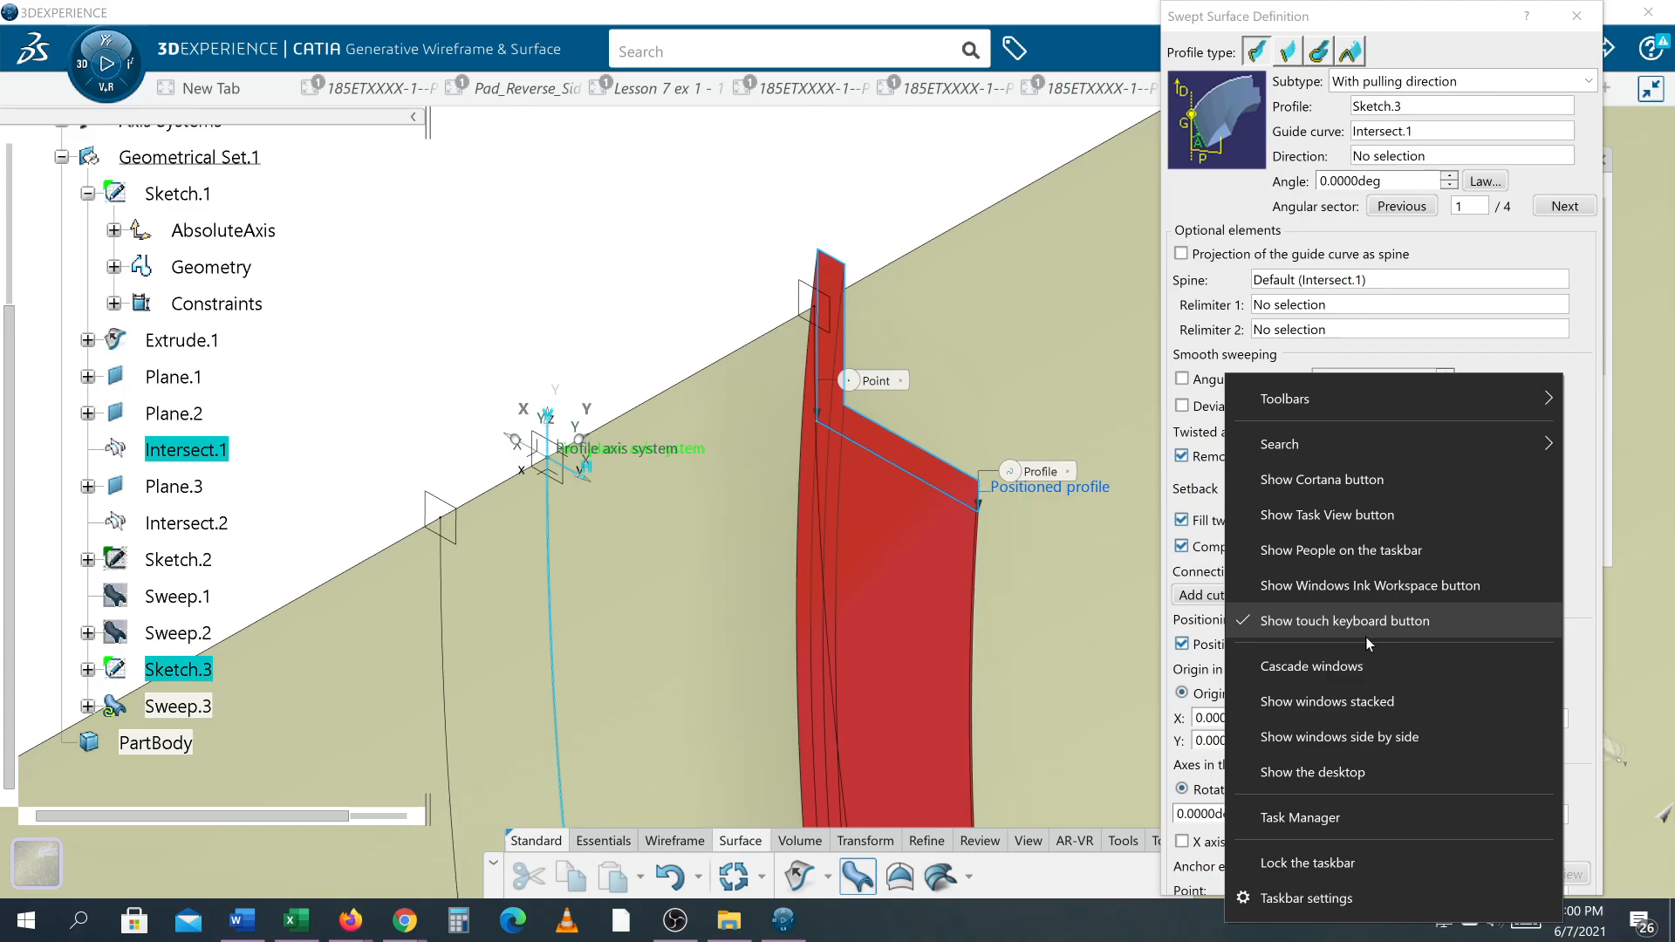
{"action": "mouse_move", "coordinate": [1552, 410]}
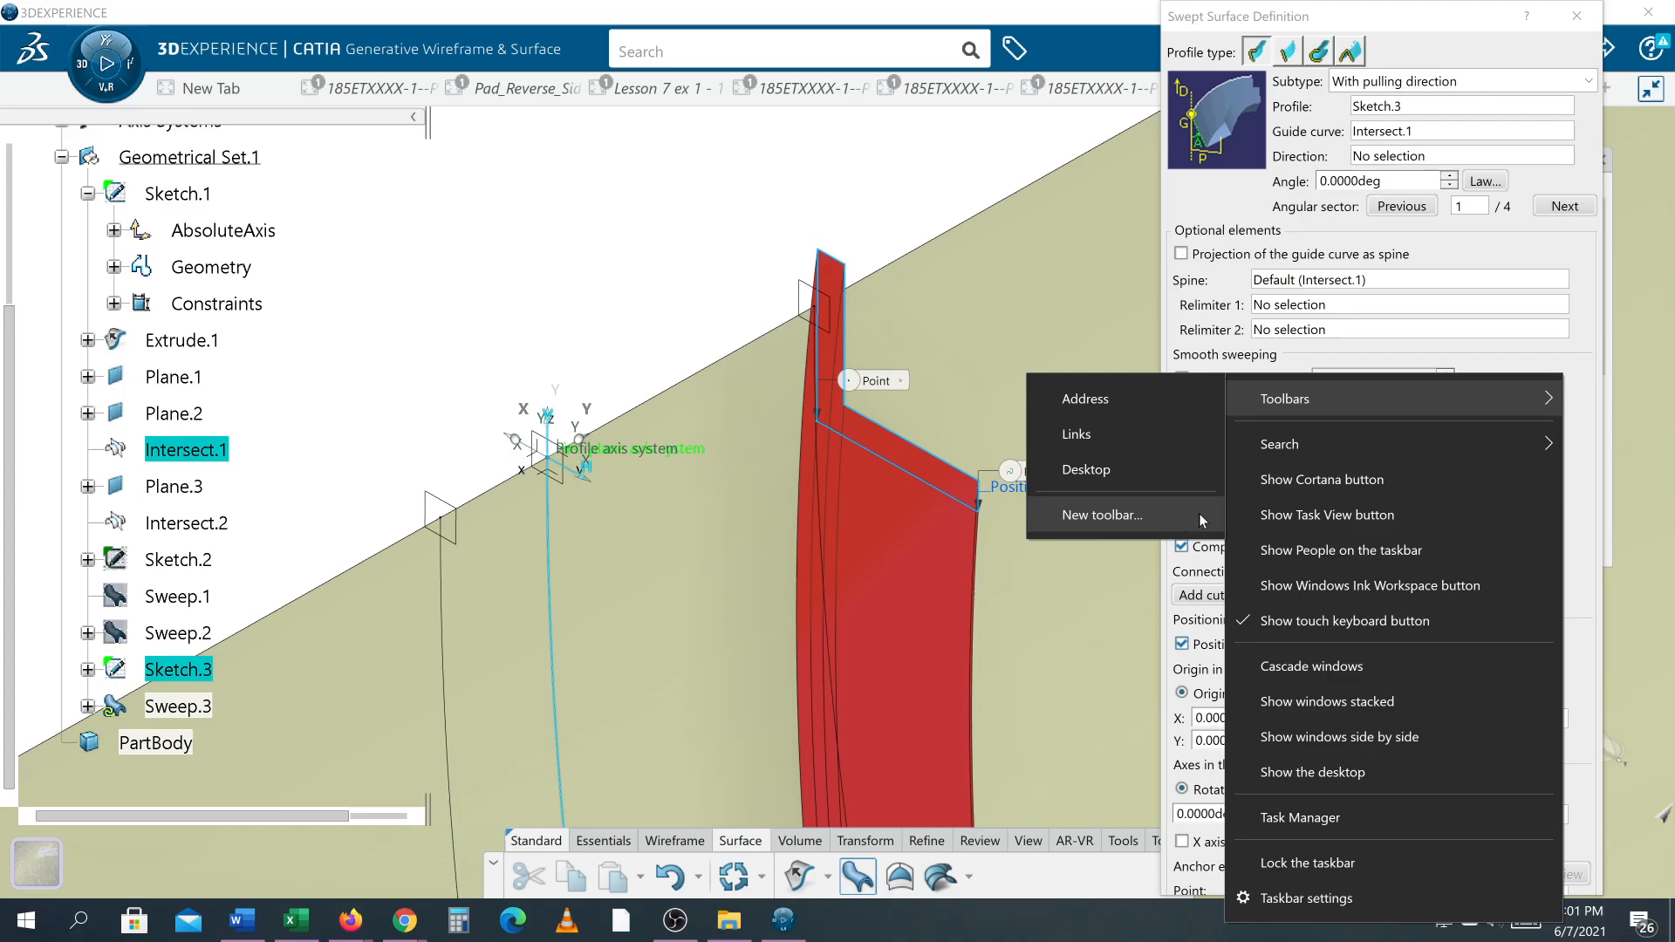
{"action": "left_click", "coordinate": [1173, 480]}
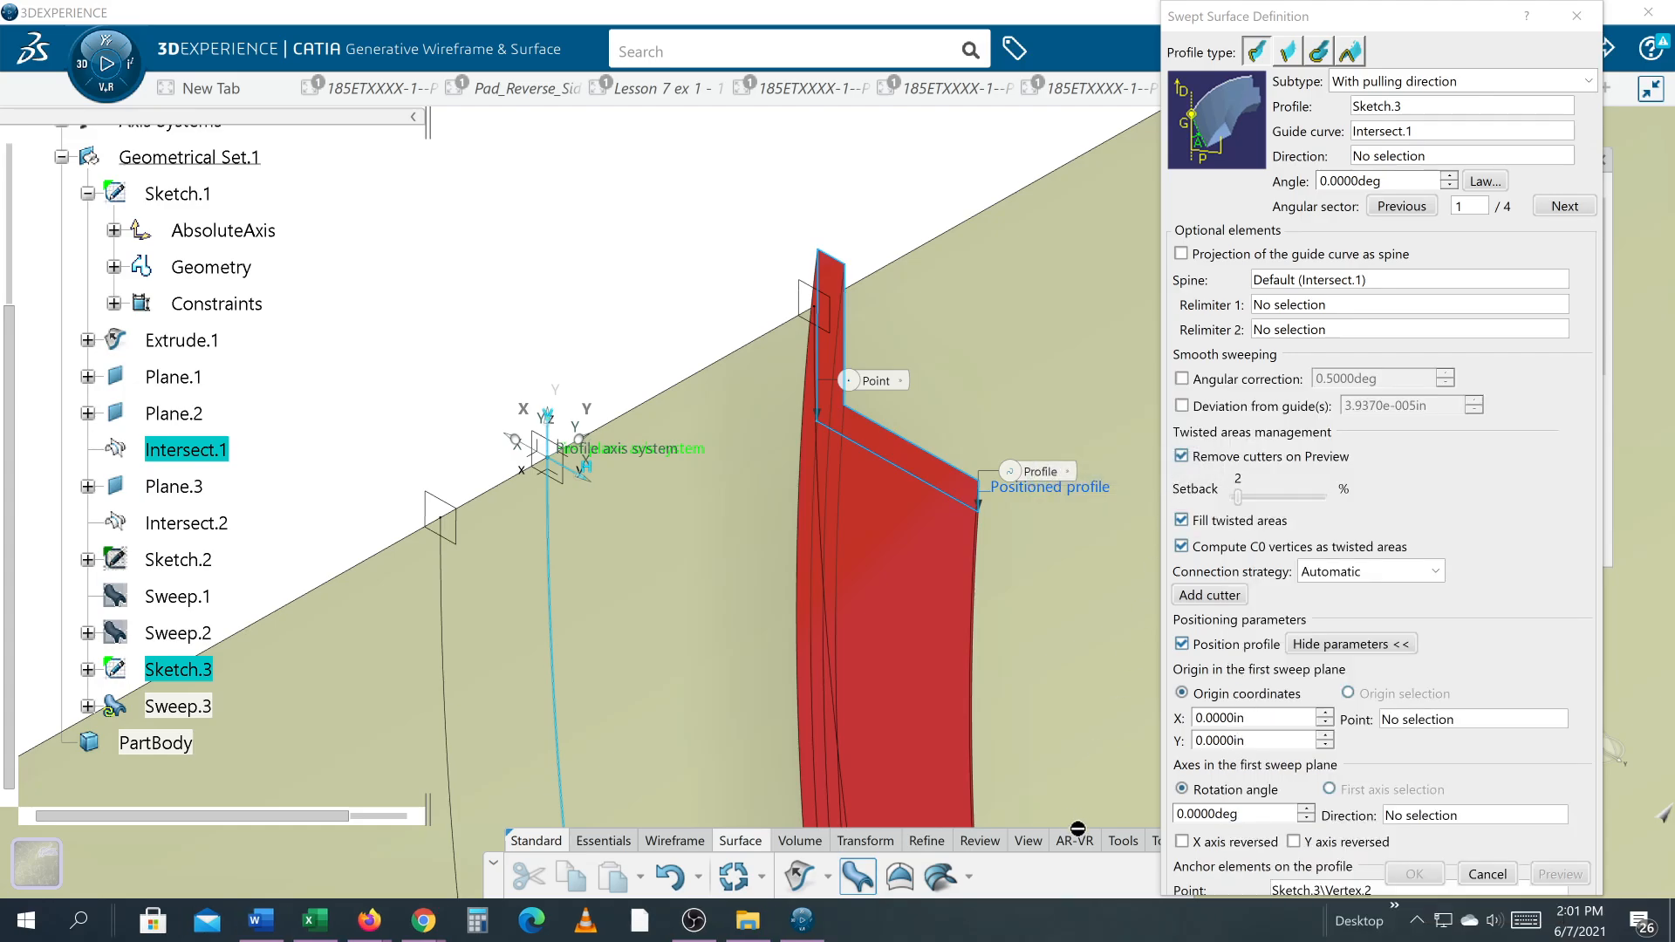
Step: Remove the touch keyboard button from the Windows taskbar and restore the Task View button
{"action": "right_click", "coordinate": [1100, 935]}
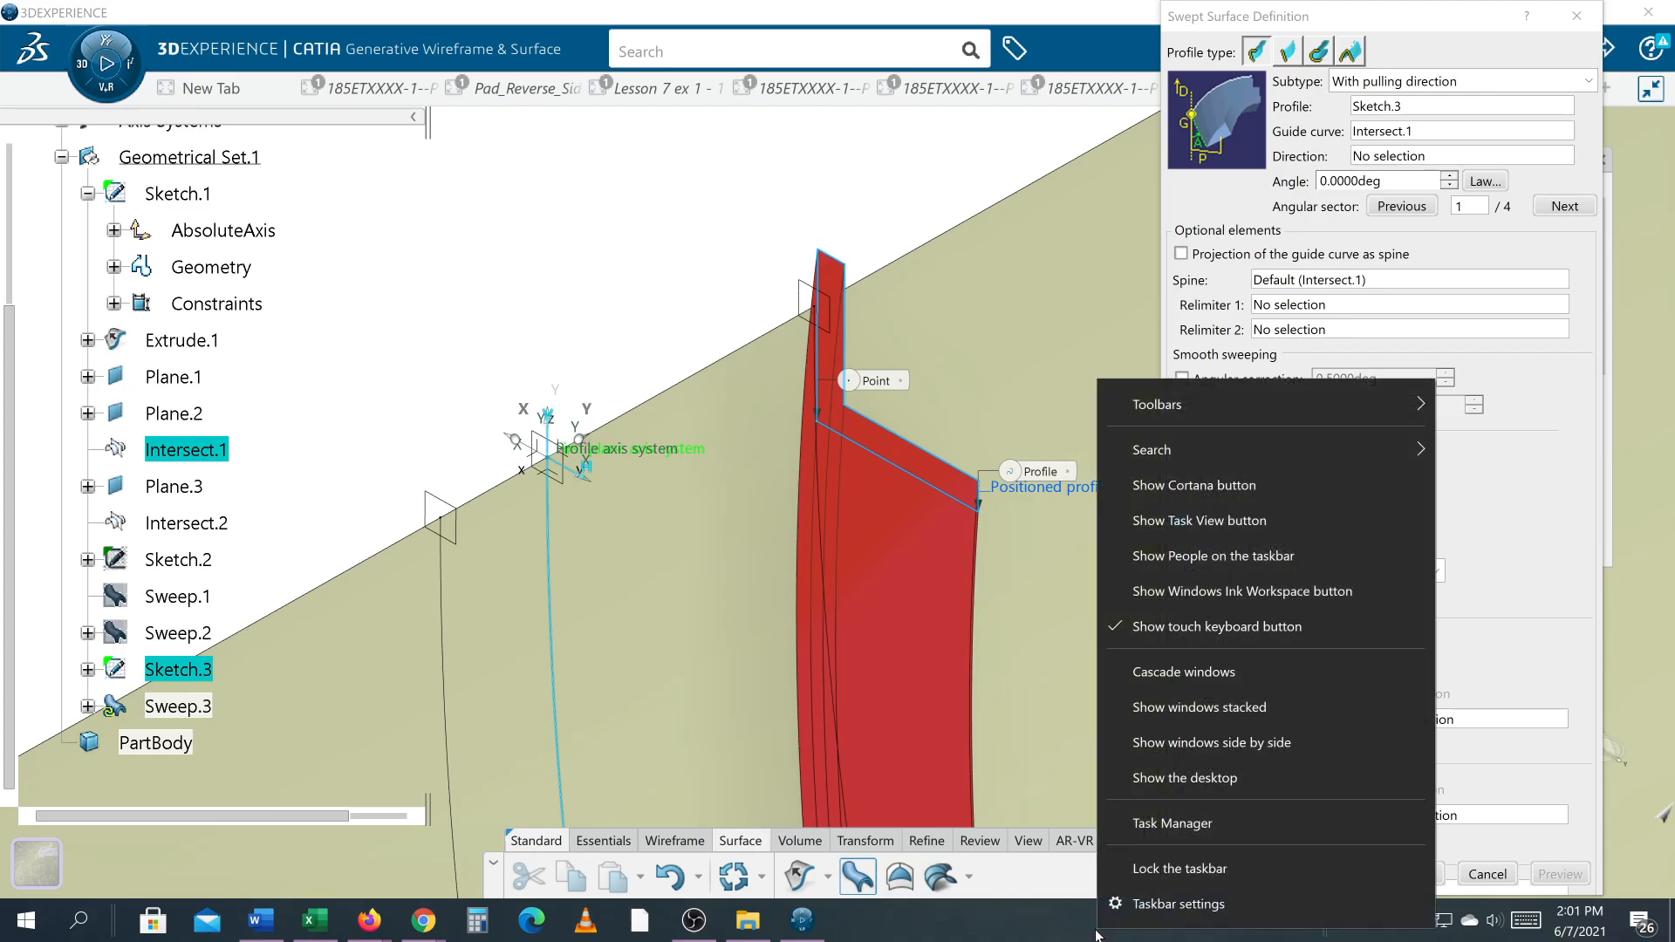
{"action": "left_click", "coordinate": [1221, 628]}
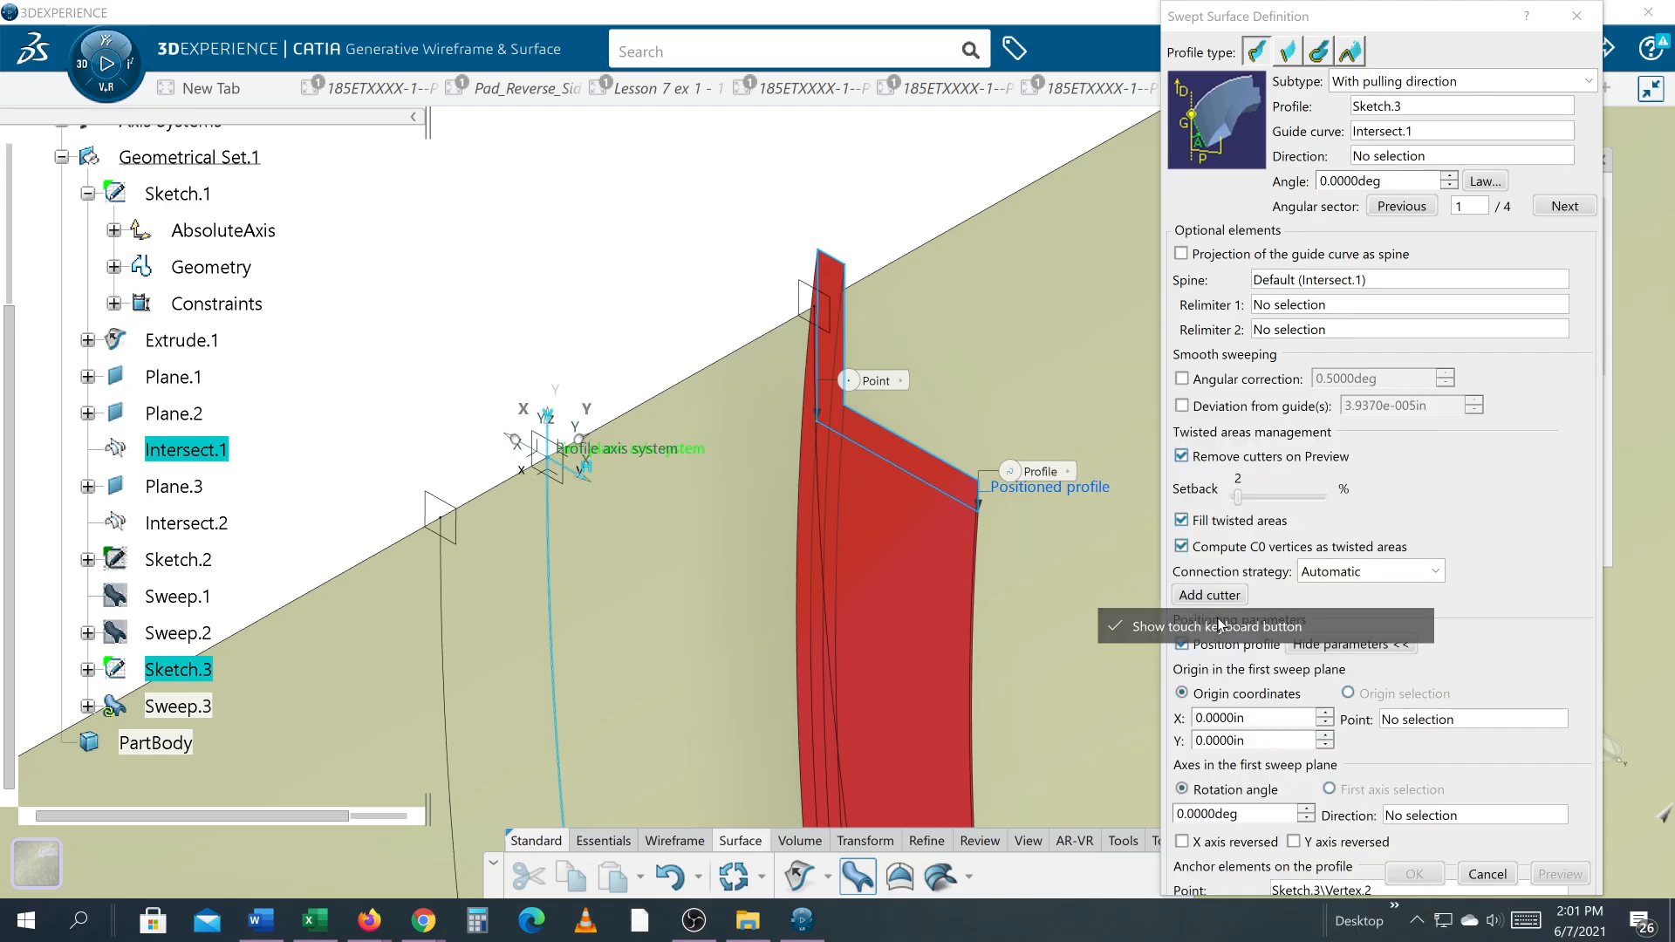
{"action": "right_click", "coordinate": [1122, 928]}
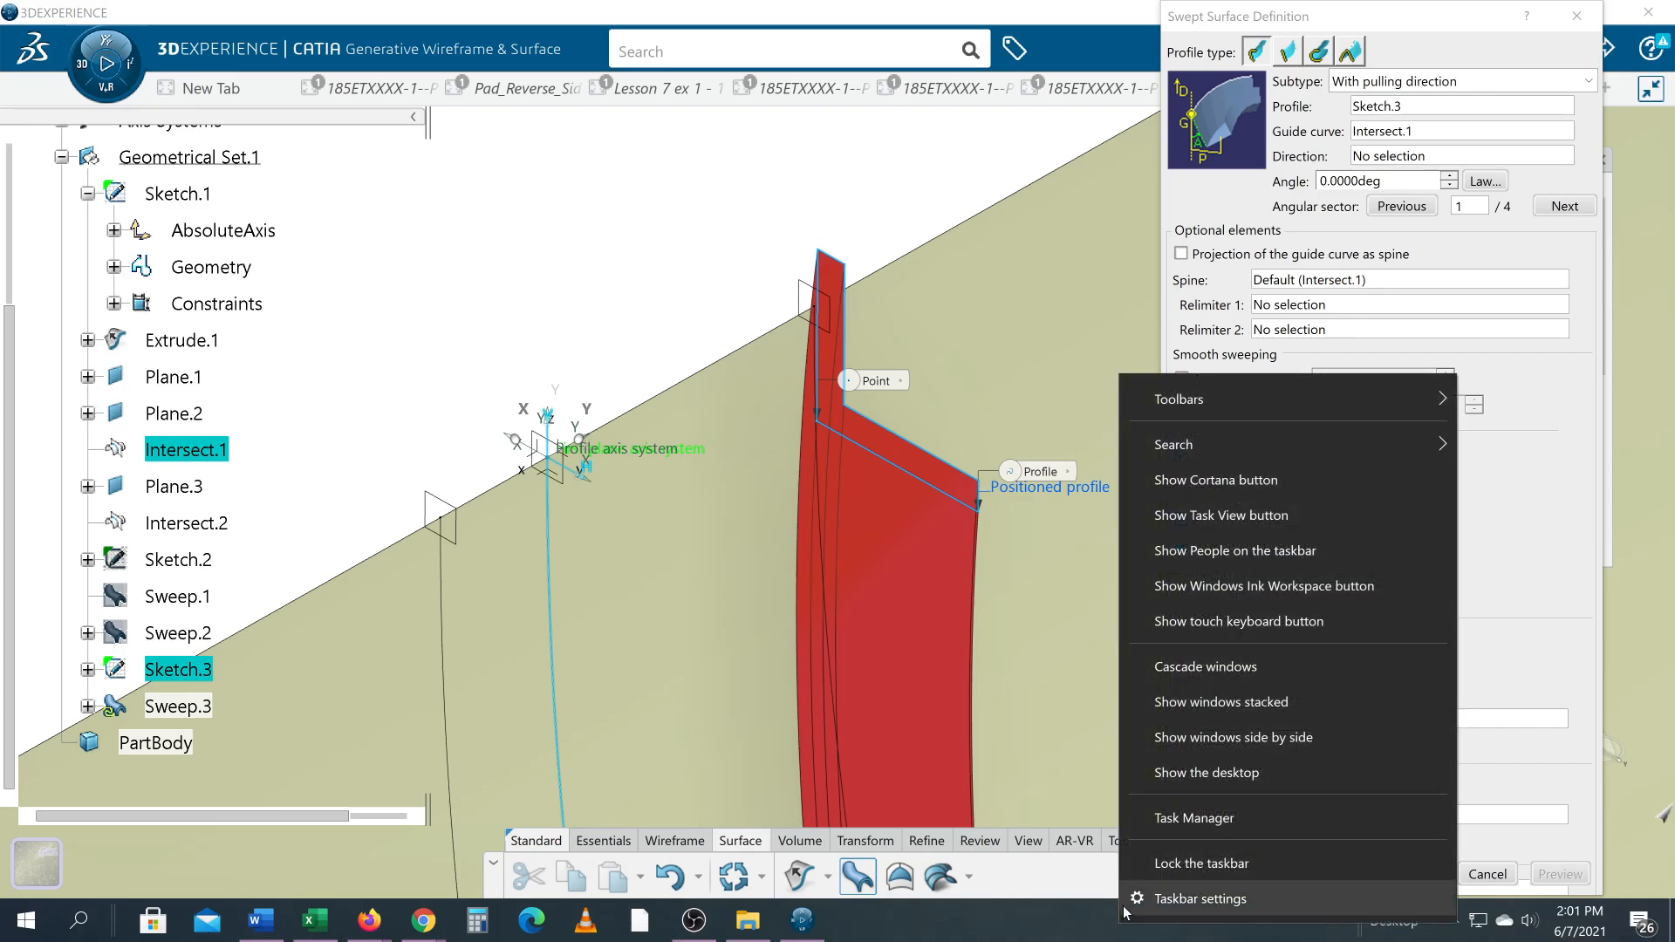
{"action": "left_click", "coordinate": [1222, 519]}
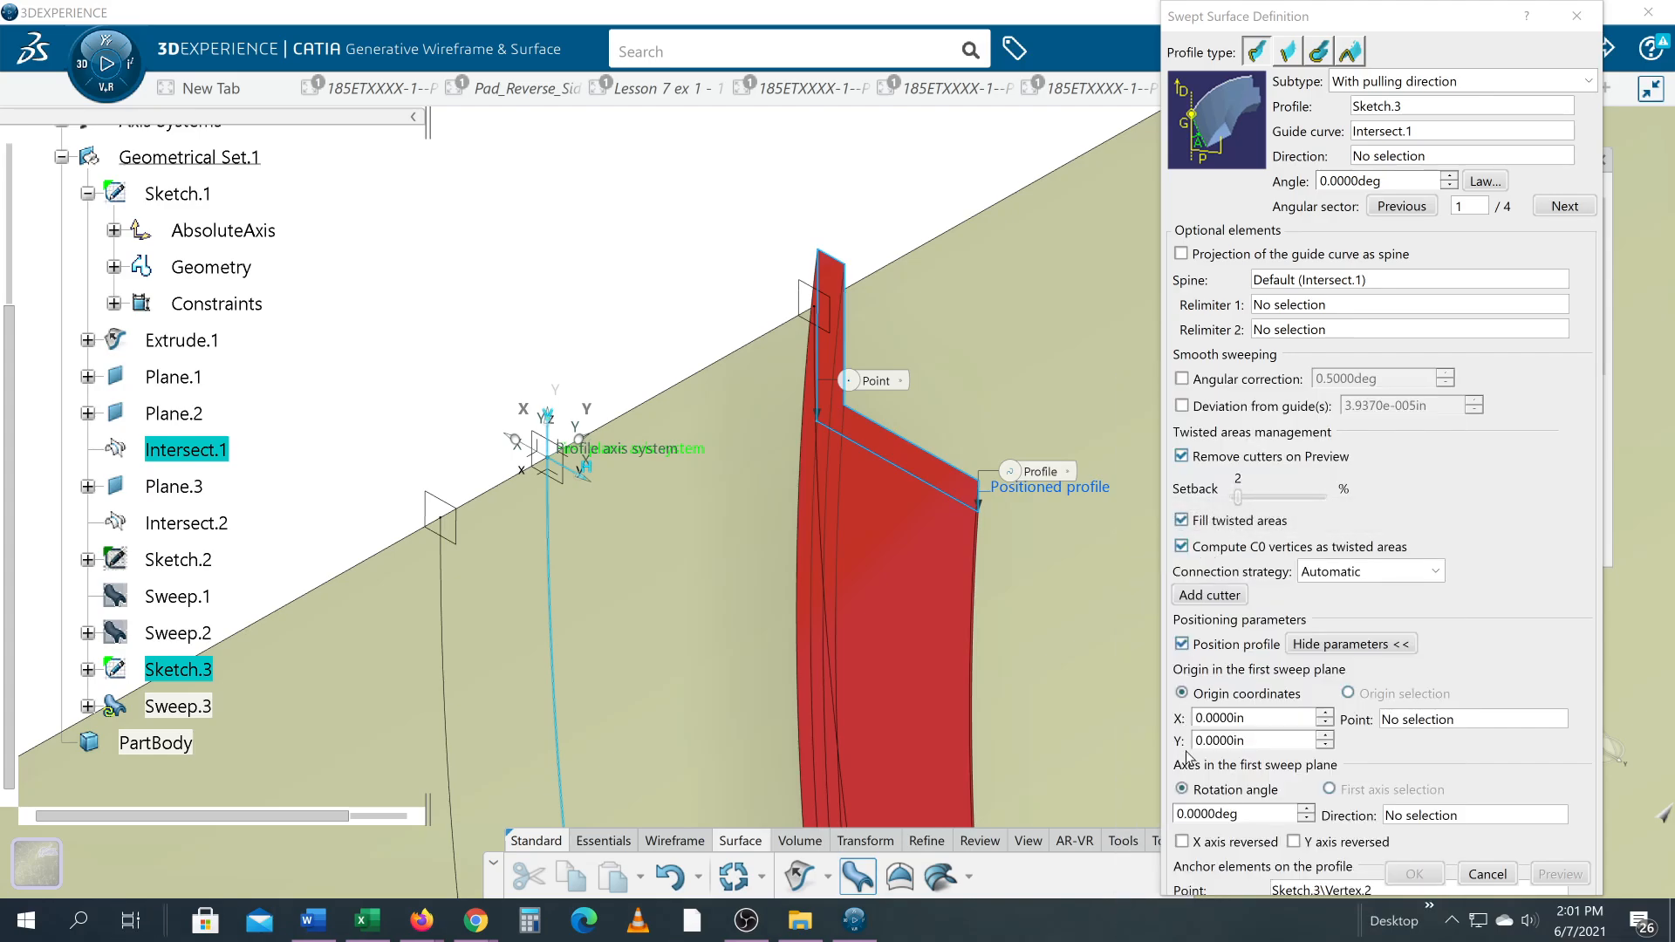
{"action": "right_click", "coordinate": [1082, 939]}
{"action": "left_click", "coordinate": [1068, 712]}
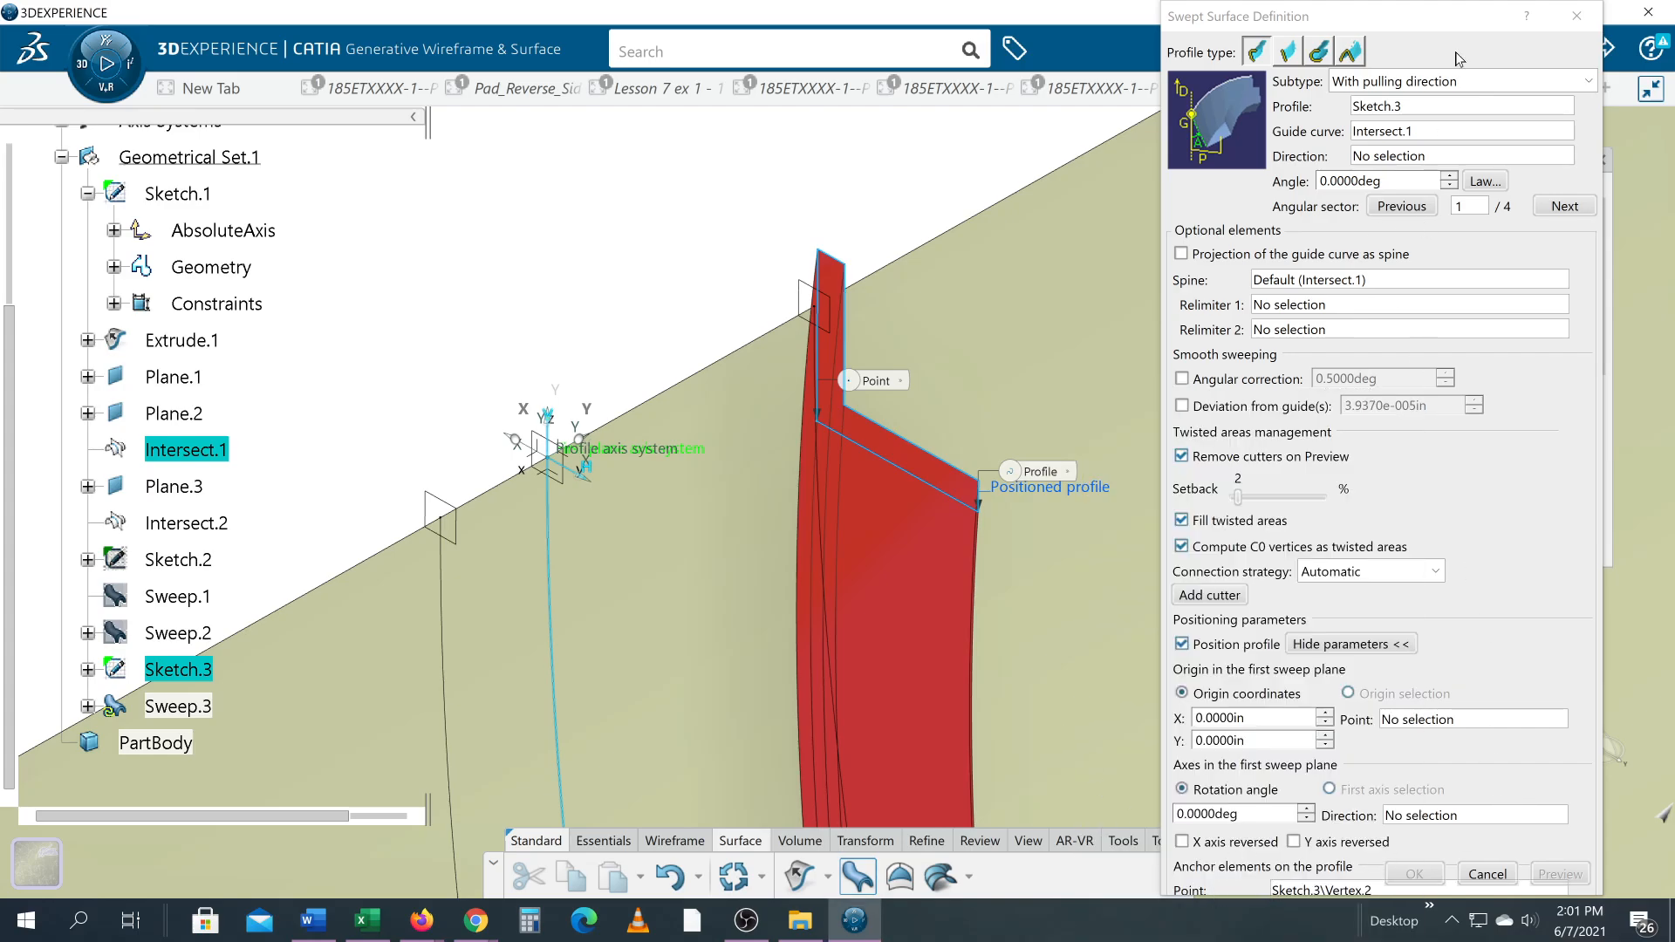
Step: Turn on automatic hiding of the Windows taskbar in desktop mode in the taskbar settings
{"action": "left_click", "coordinate": [1444, 19]}
{"action": "mouse_move", "coordinate": [1444, 19]}
{"action": "left_mouse_down"}
{"action": "mouse_move", "coordinate": [1448, 115]}
{"action": "mouse_move", "coordinate": [1437, 1]}
{"action": "left_mouse_up"}
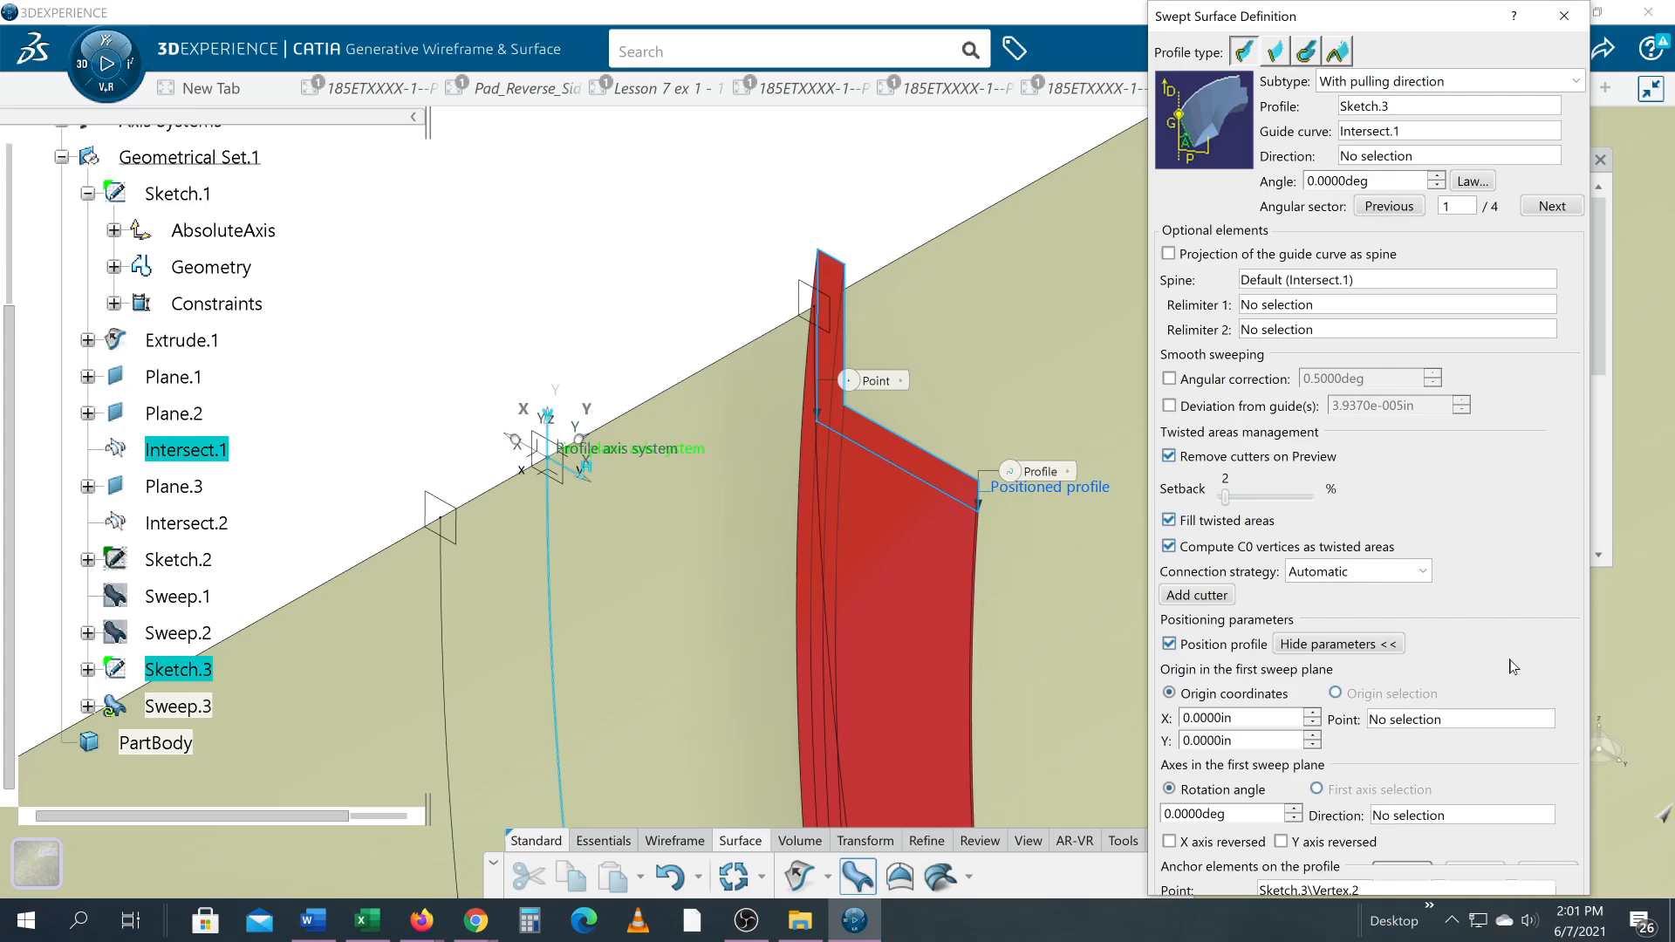
{"action": "right_click", "coordinate": [1241, 923]}
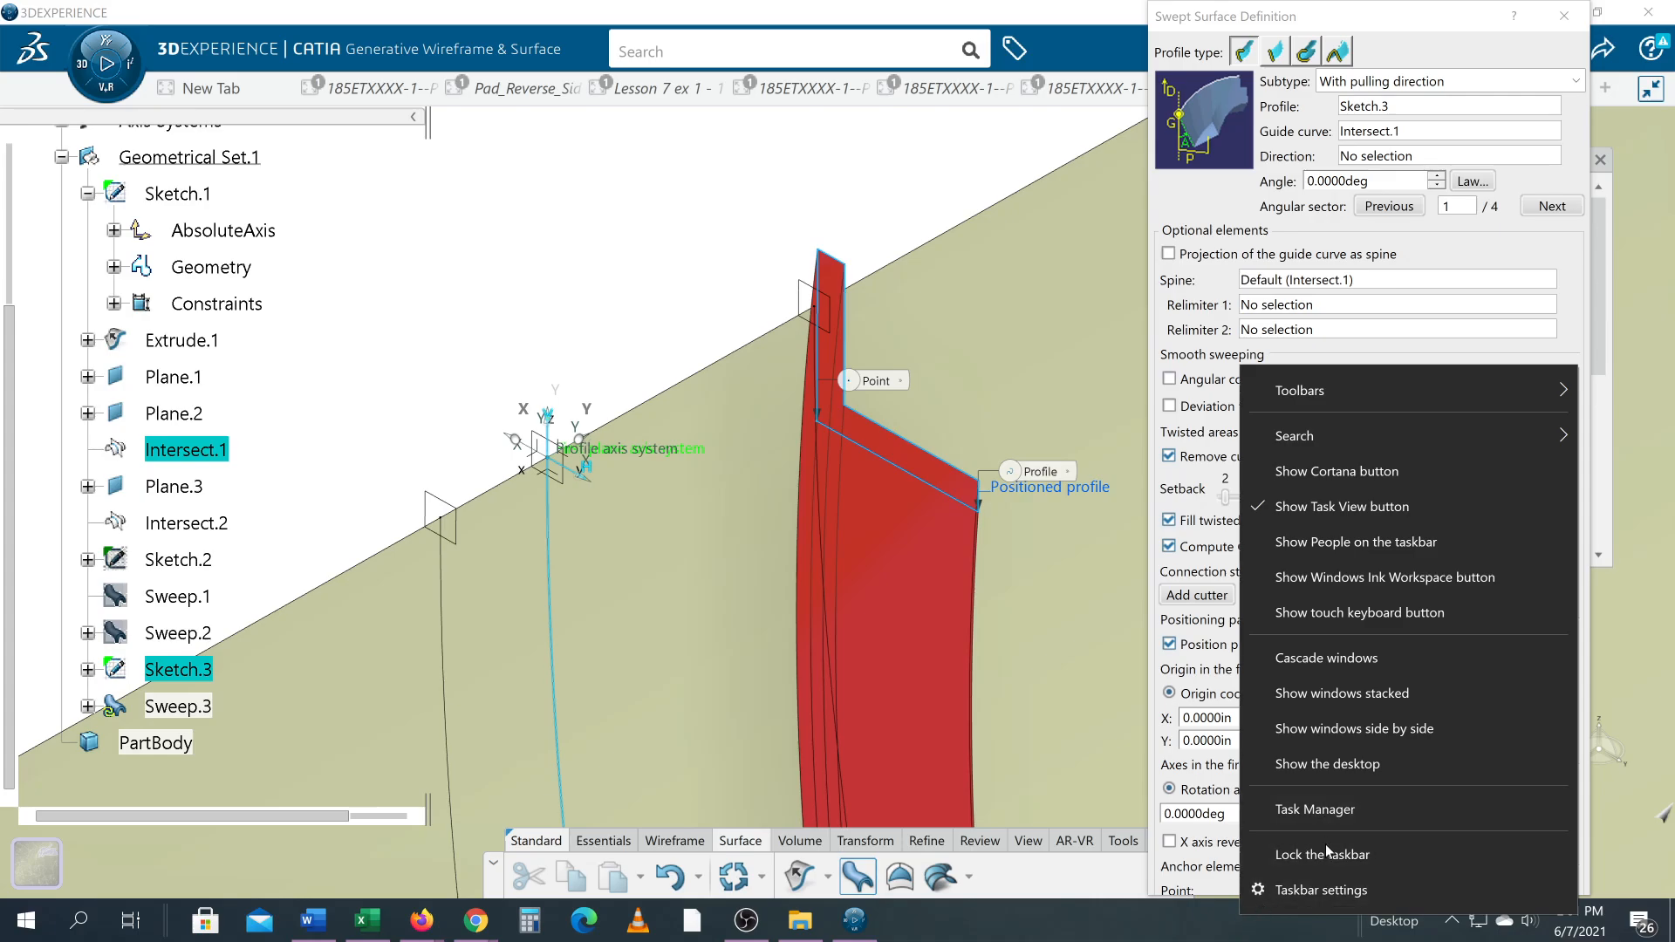
{"action": "left_click", "coordinate": [1327, 889]}
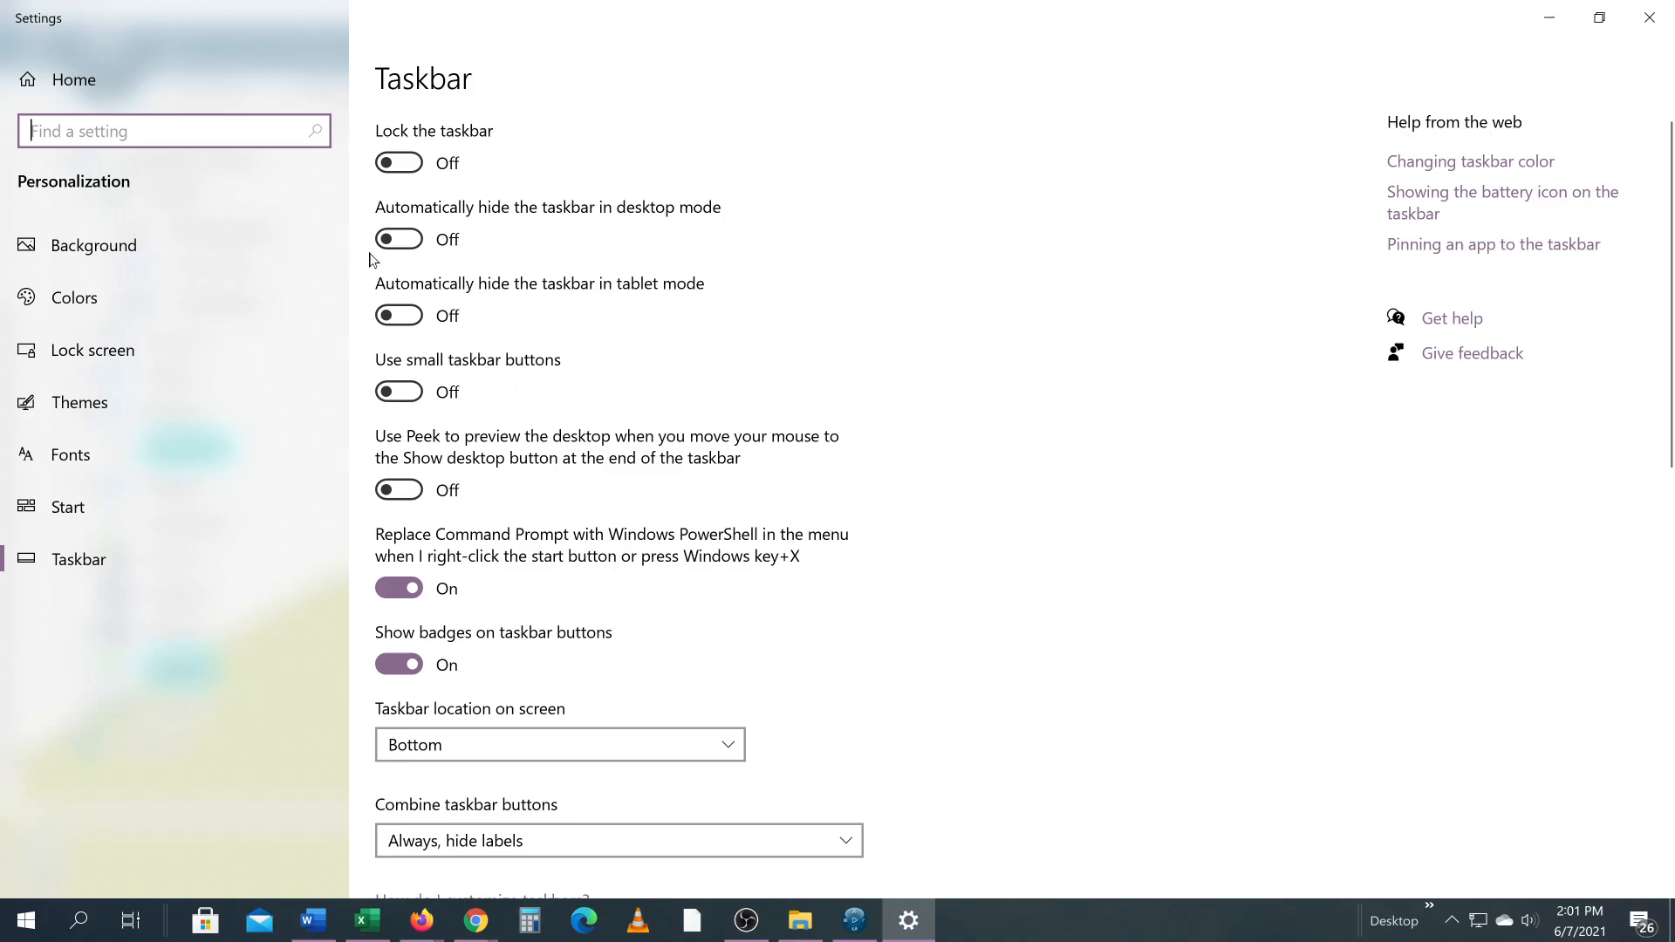
{"action": "left_click", "coordinate": [400, 240]}
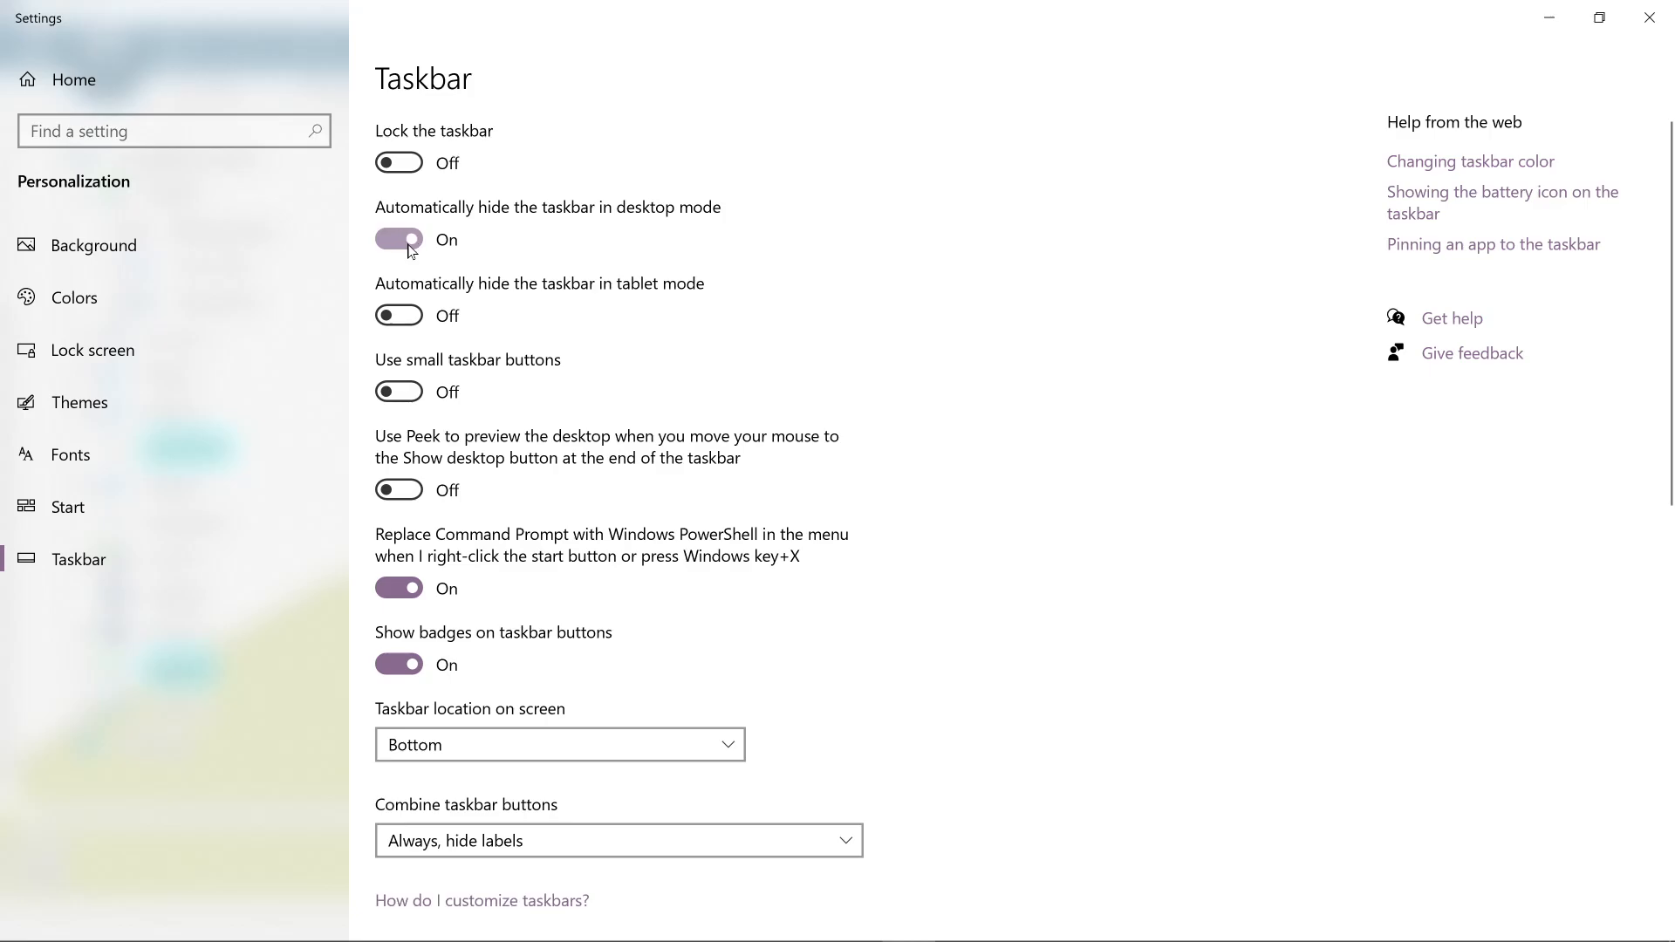
{"action": "left_click", "coordinate": [1651, 23]}
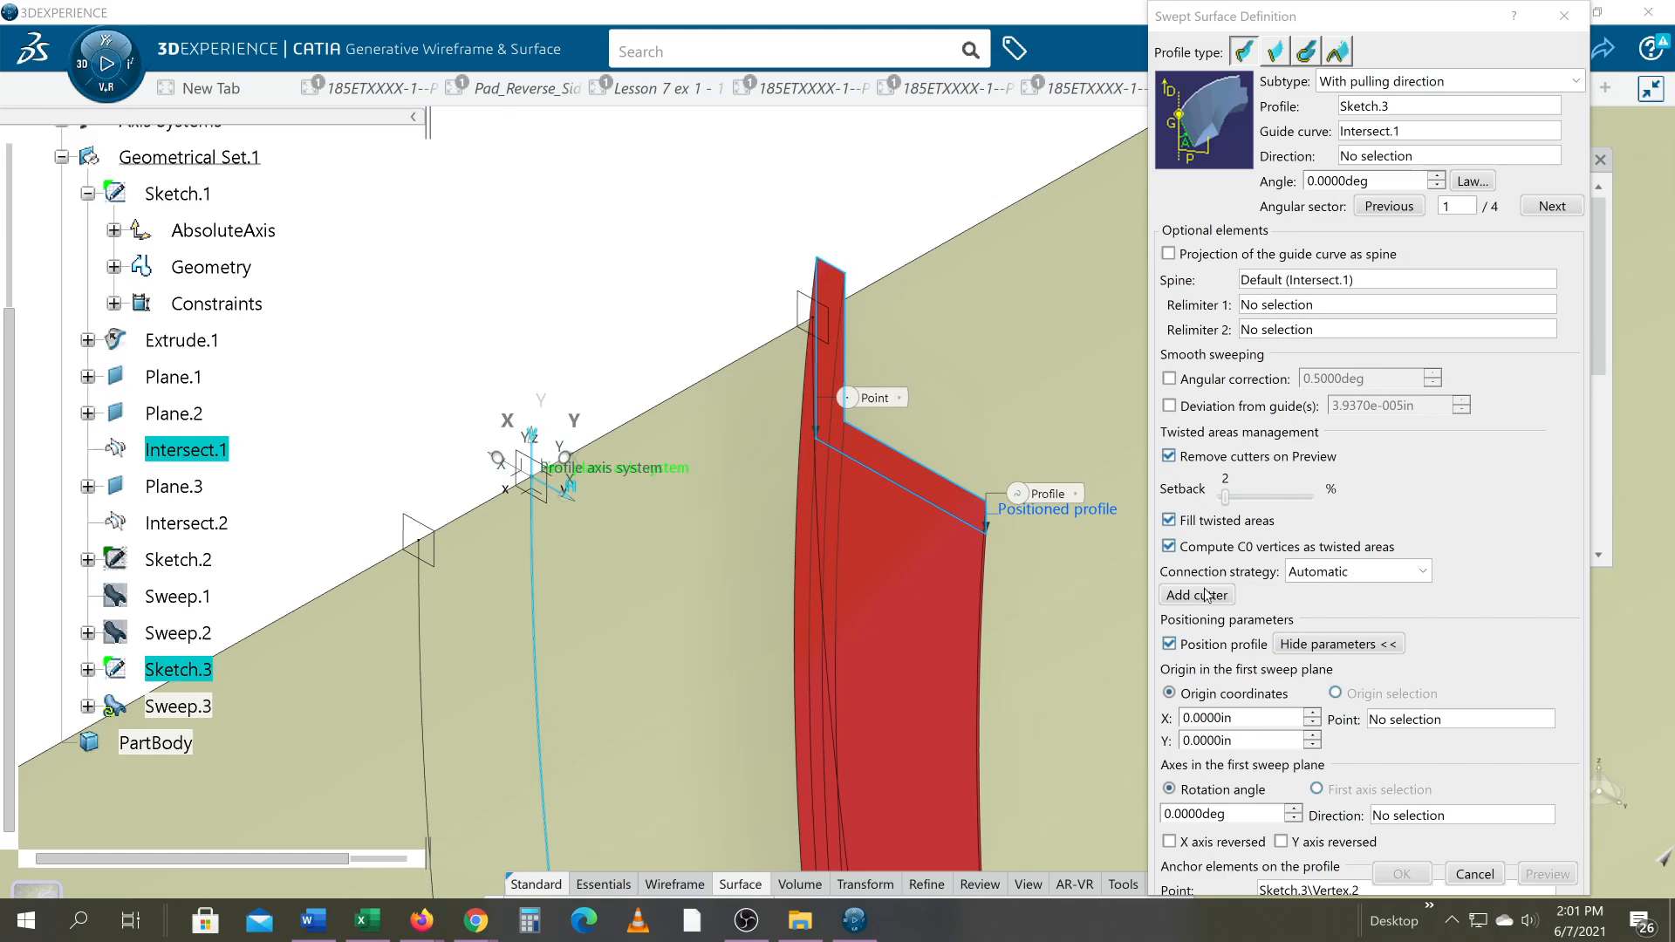
Step: Reopen the Windows taskbar settings, look through the remaining options and return to the sweep definition
{"action": "right_click", "coordinate": [954, 930]}
{"action": "left_click", "coordinate": [1006, 904]}
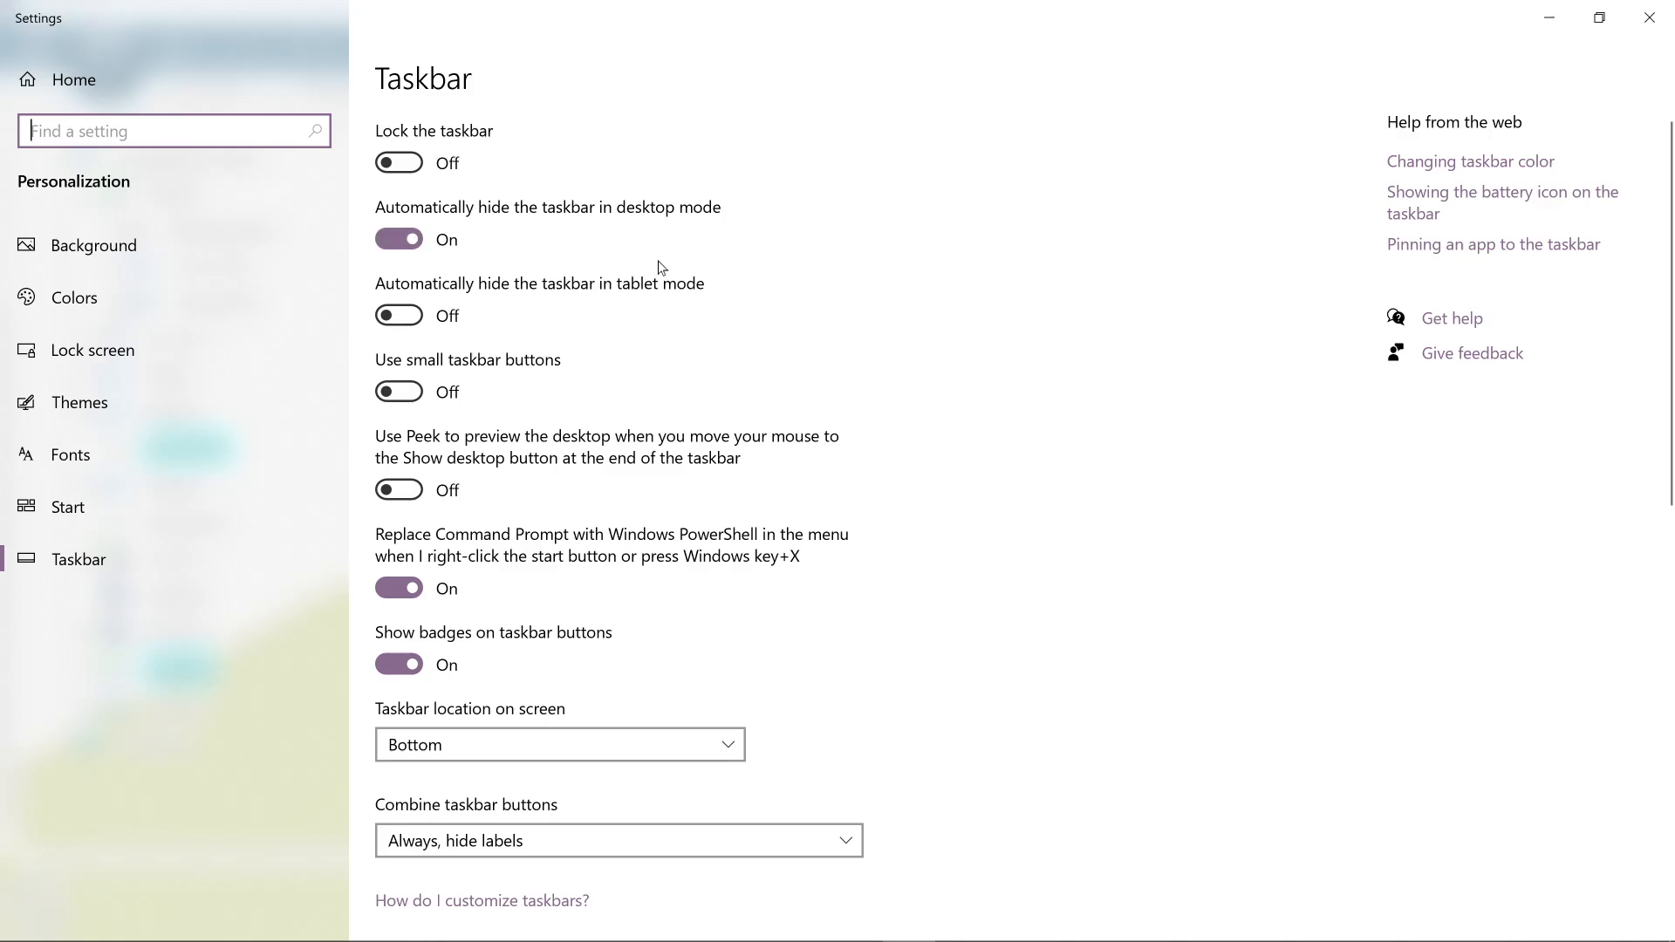
{"action": "scroll", "coordinate": [1051, 583], "scroll_direction": "down", "scroll_amount": 10}
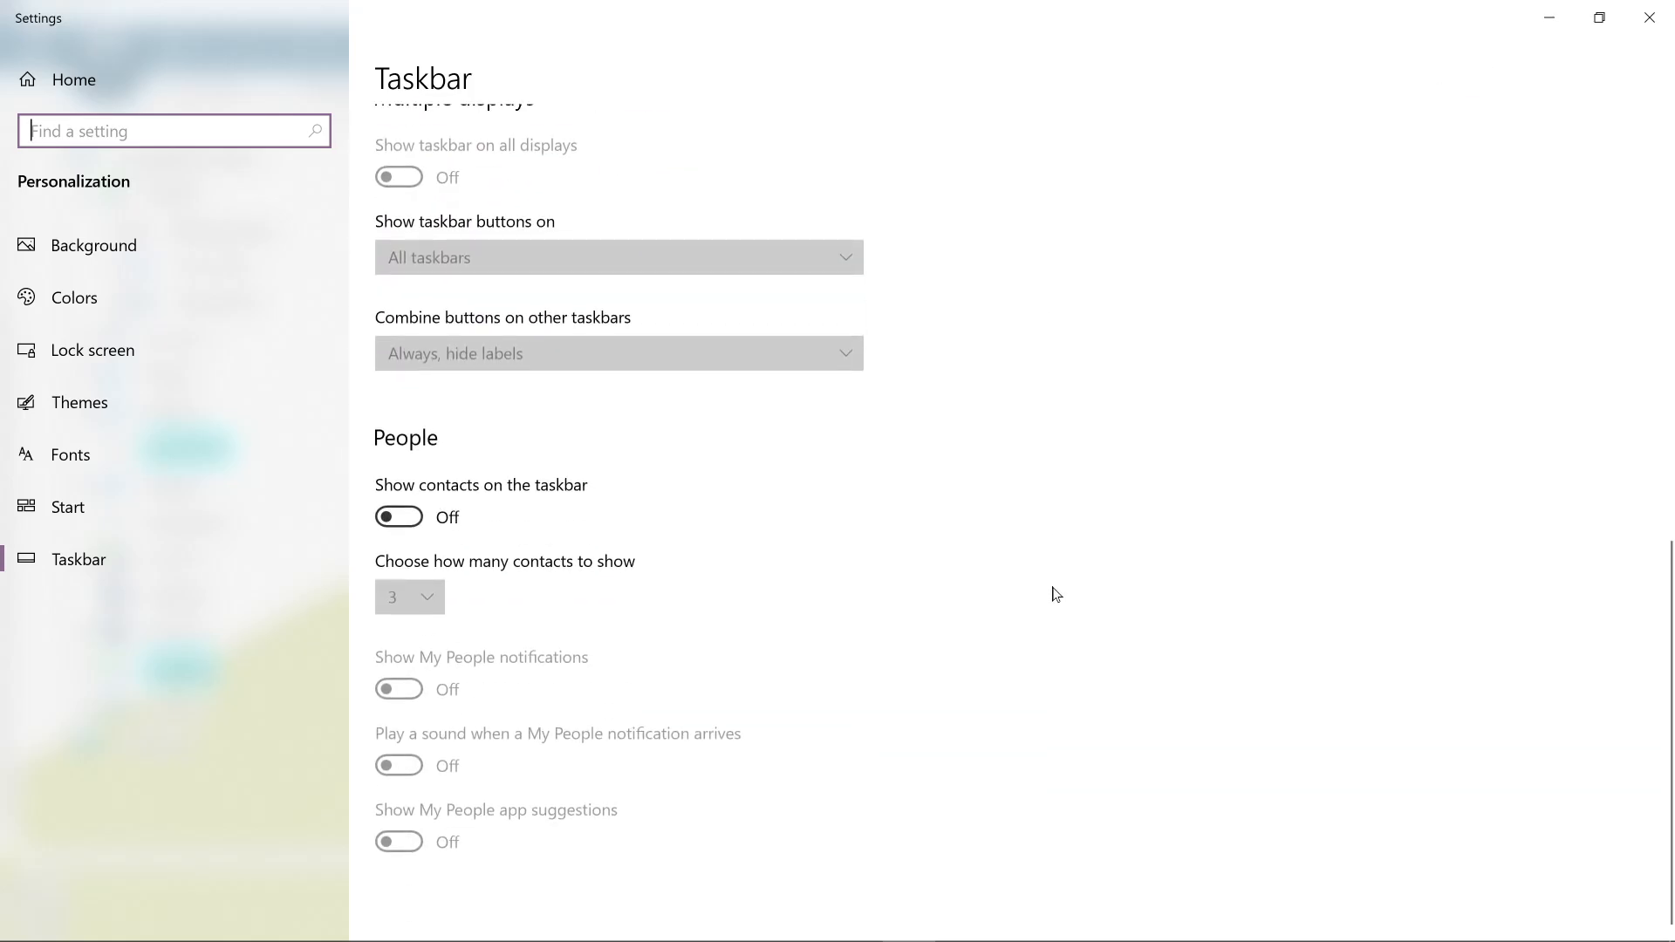
{"action": "scroll", "coordinate": [1074, 576], "scroll_direction": "up", "scroll_amount": 10}
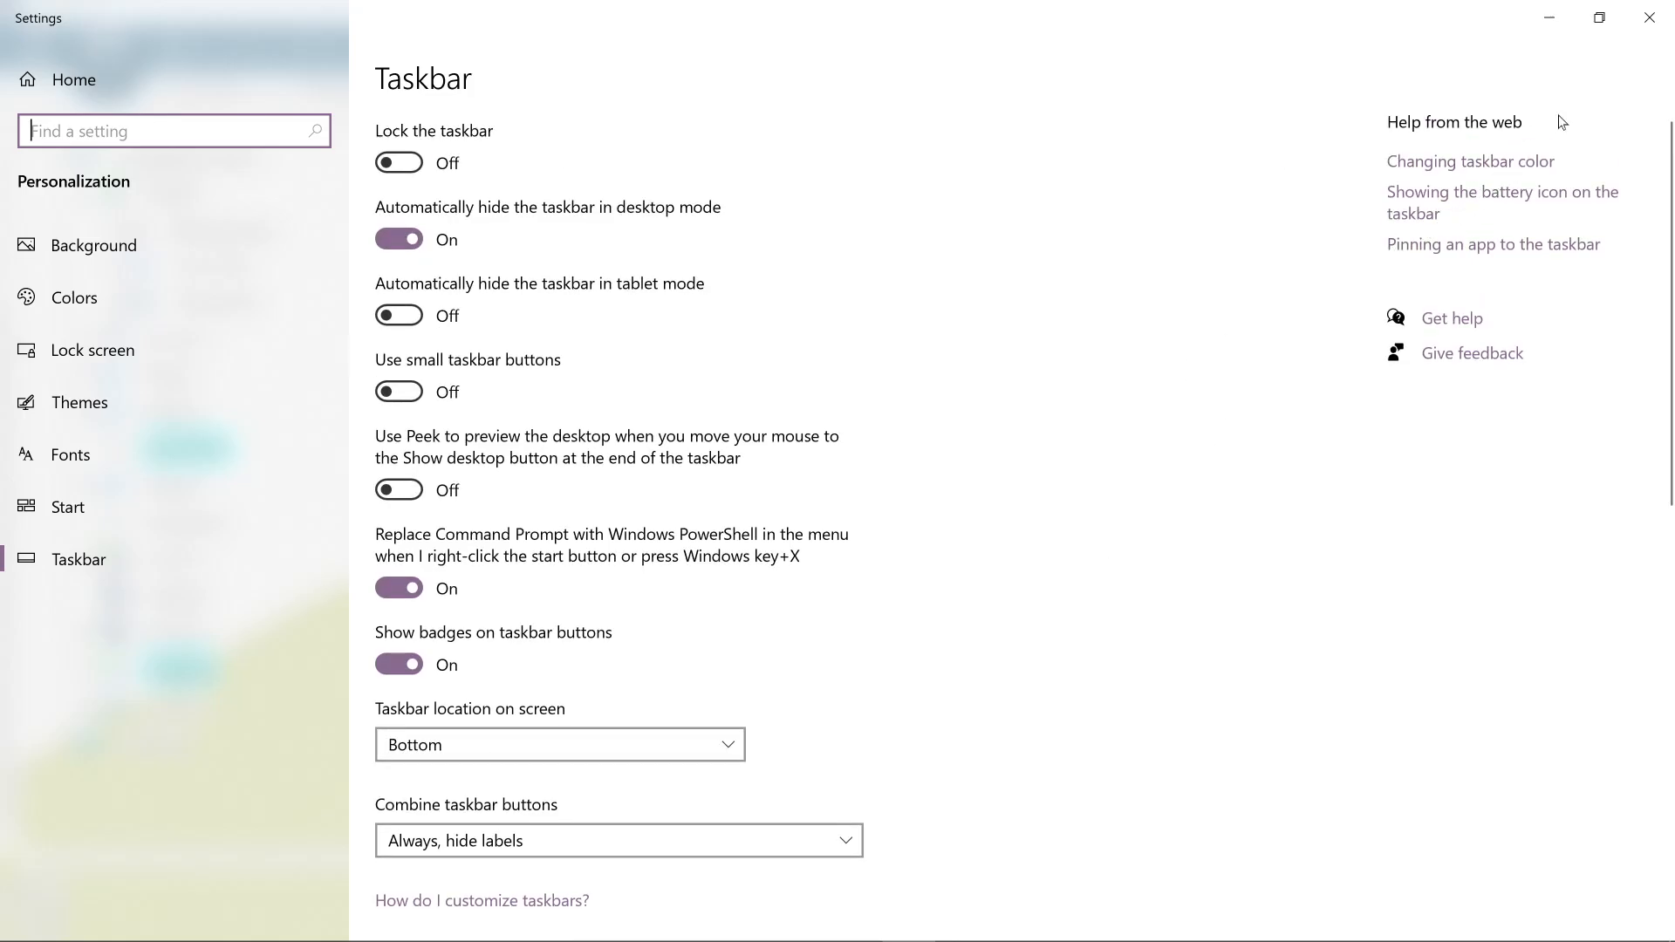
{"action": "left_click", "coordinate": [1649, 18]}
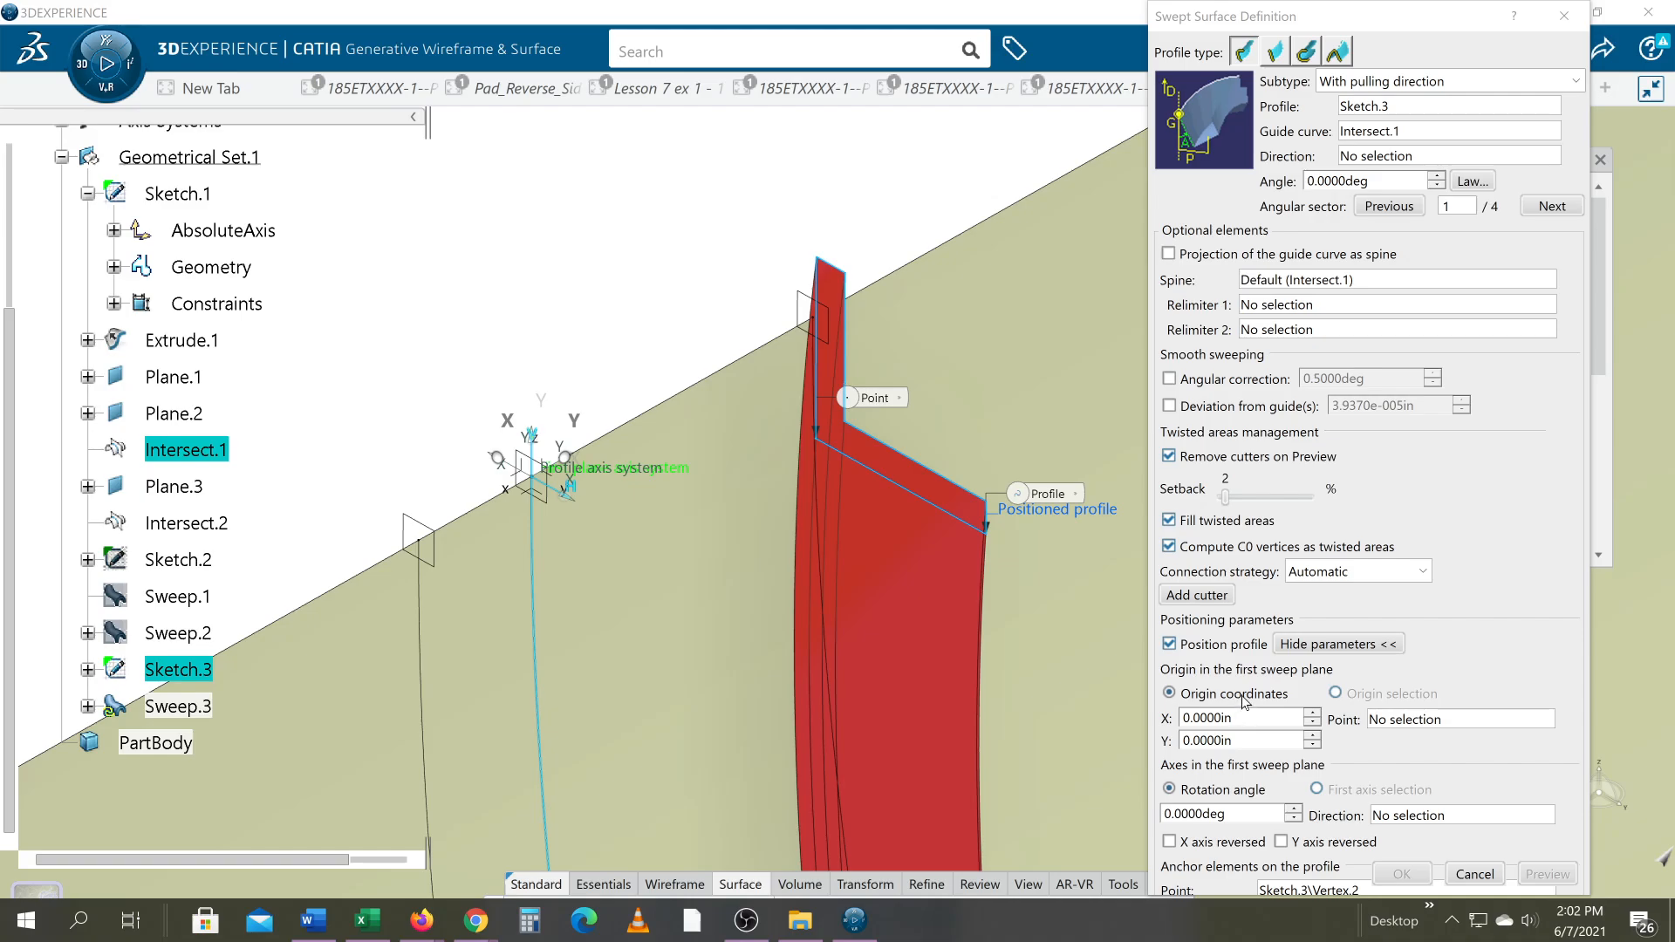
Step: Try to use the upper end of guide curve Intersect.1 as the sweep's origin point and as the profile's anchor point
{"action": "left_click", "coordinate": [1380, 723]}
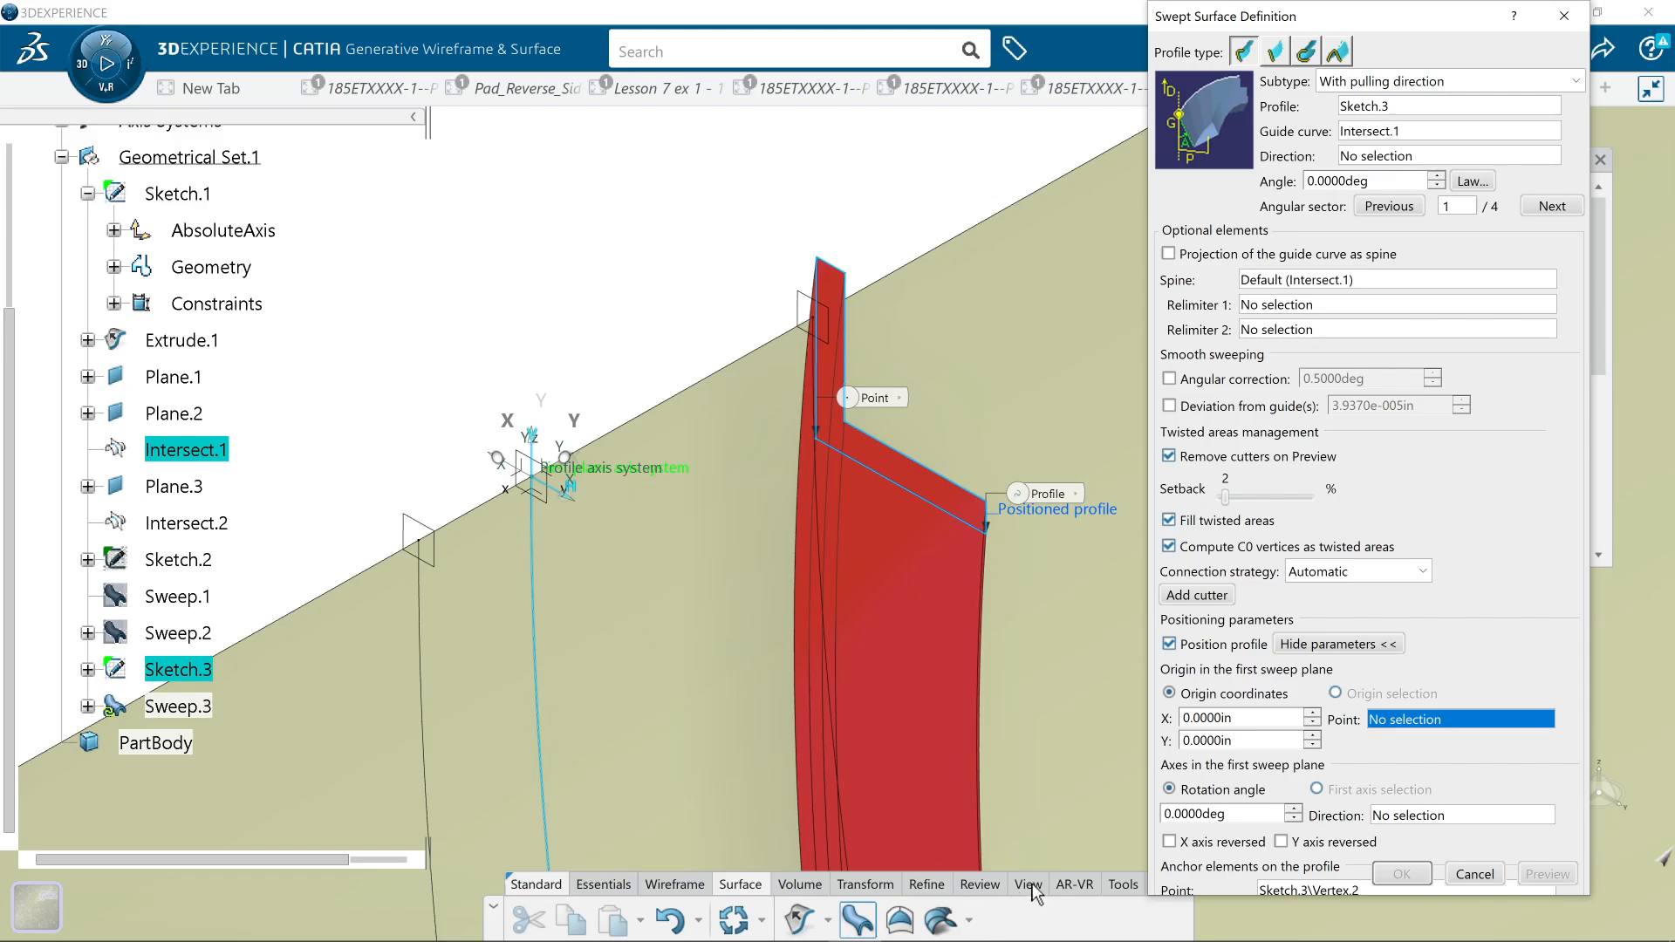
{"action": "left_click", "coordinate": [536, 485]}
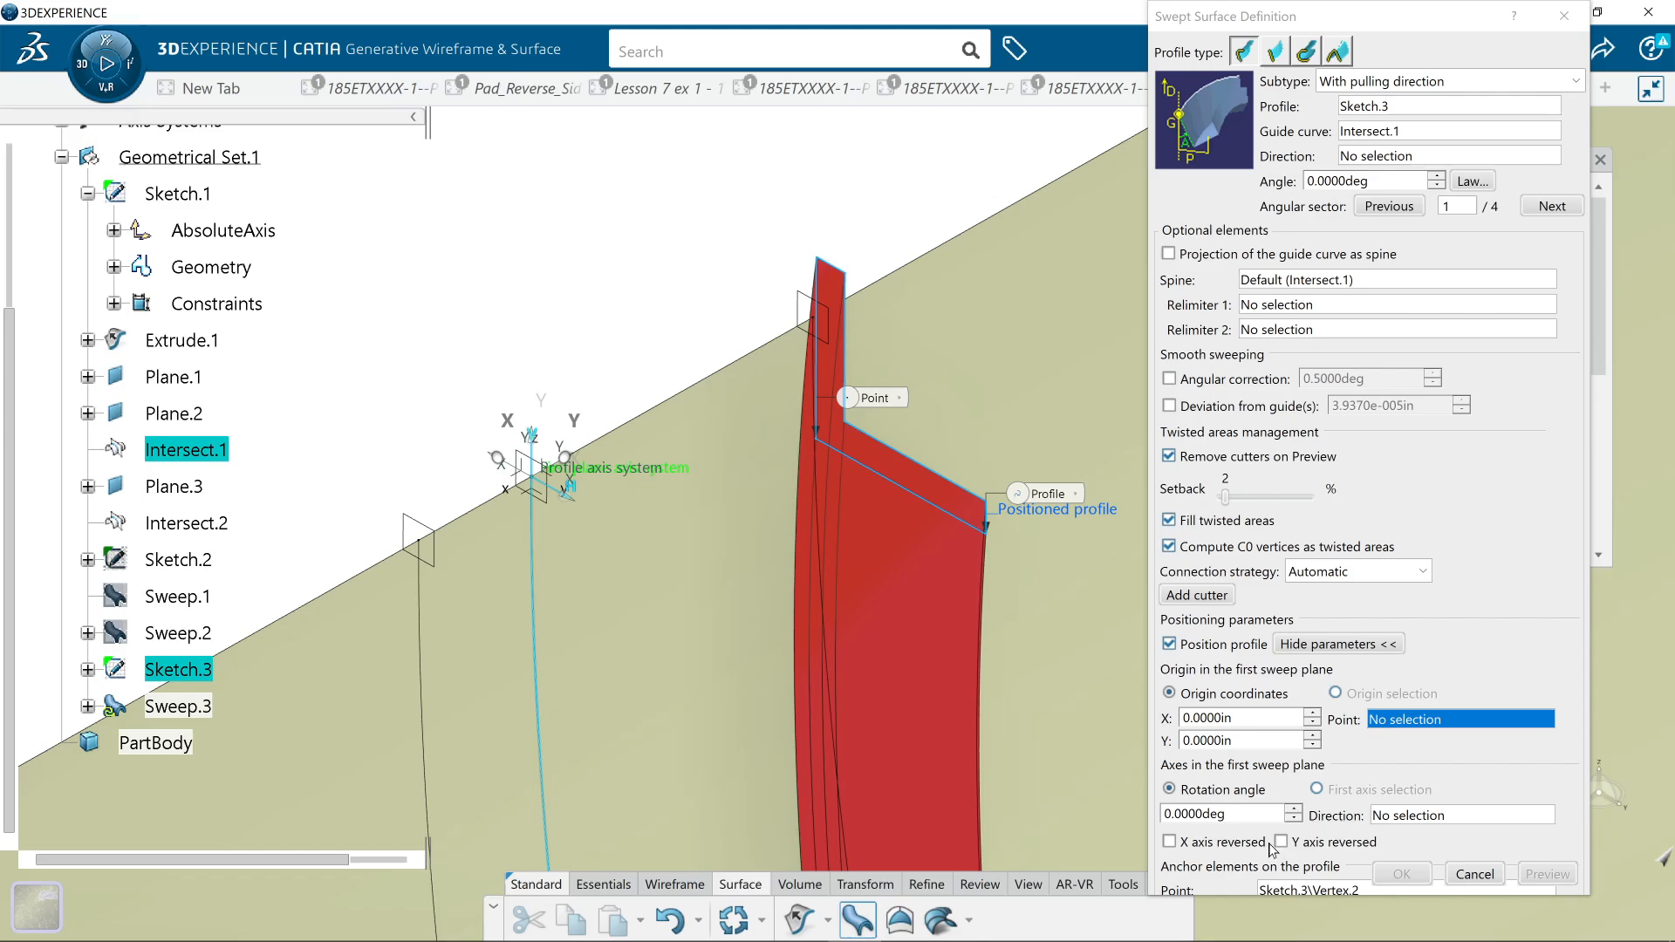
{"action": "left_click", "coordinate": [1278, 890]}
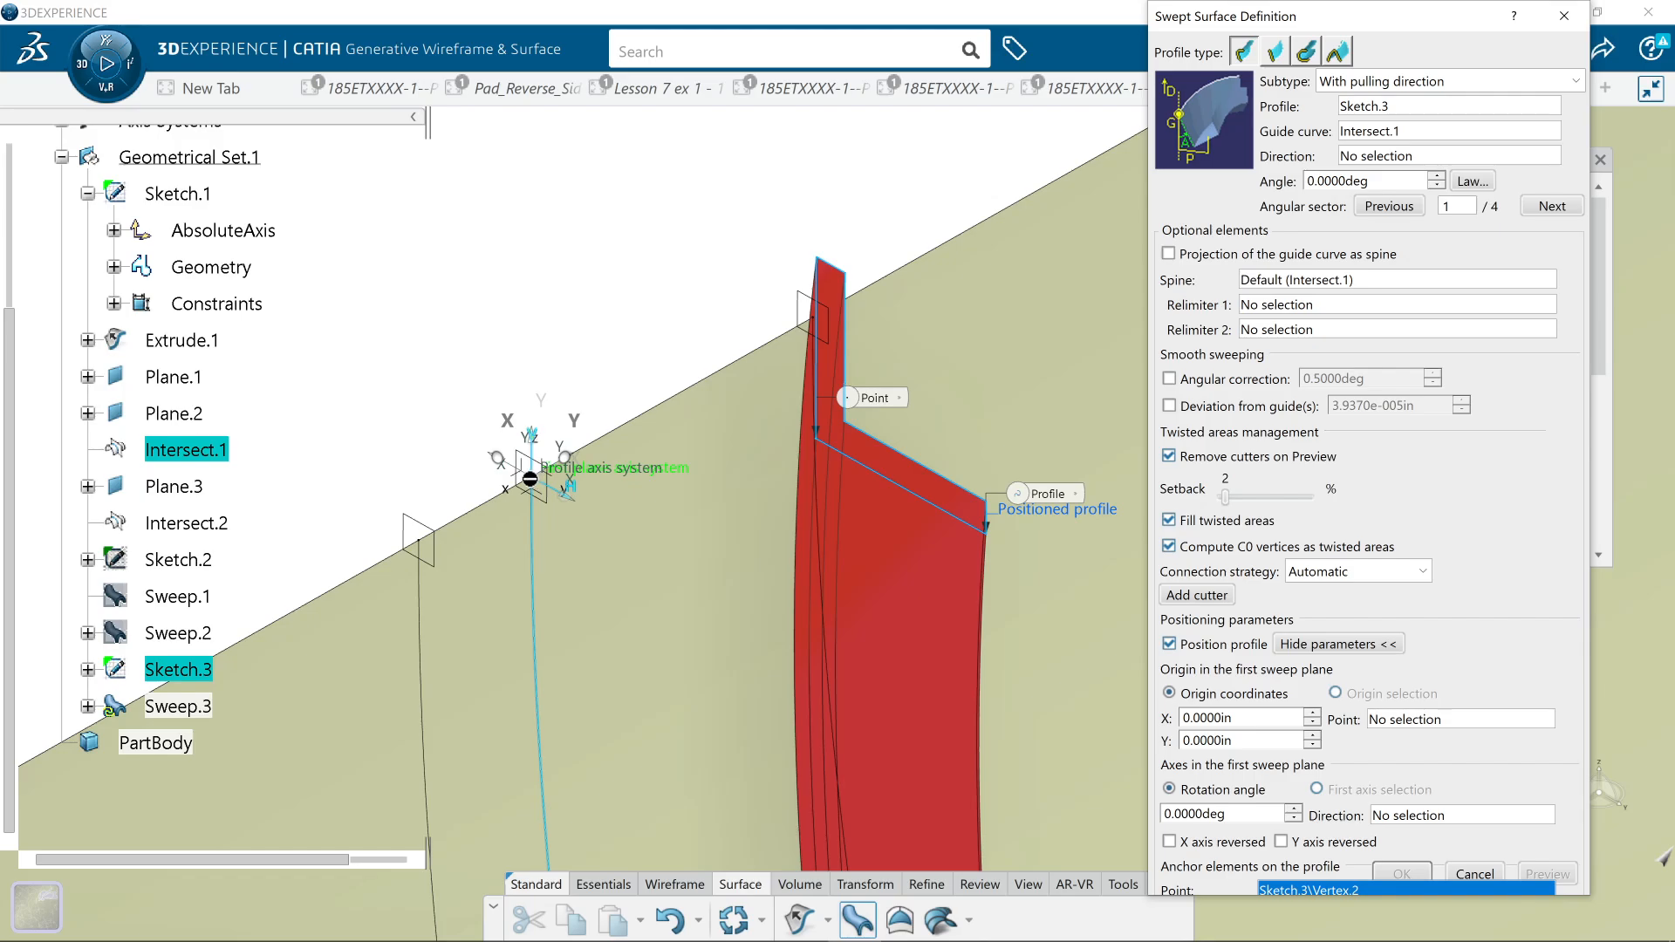
{"action": "left_click", "coordinate": [533, 478]}
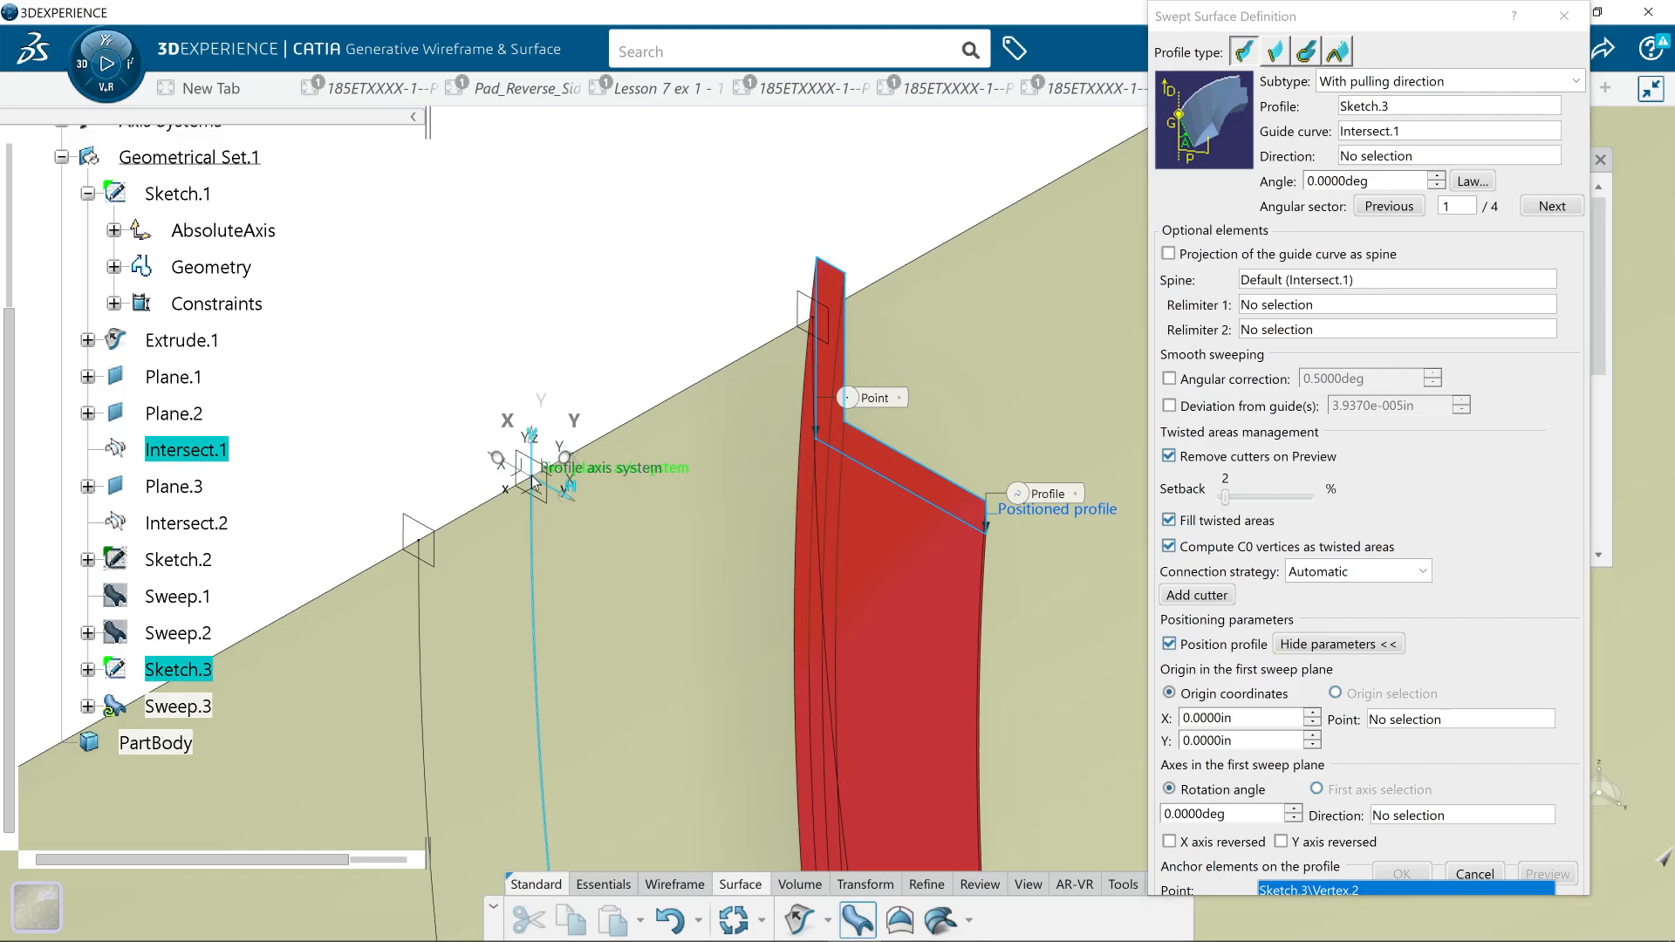
Step: Set the L profile's outer corner in Sketch.3 as the origin point and try anchoring the profile at the guide curve's upper end
{"action": "left_click", "coordinate": [1388, 720]}
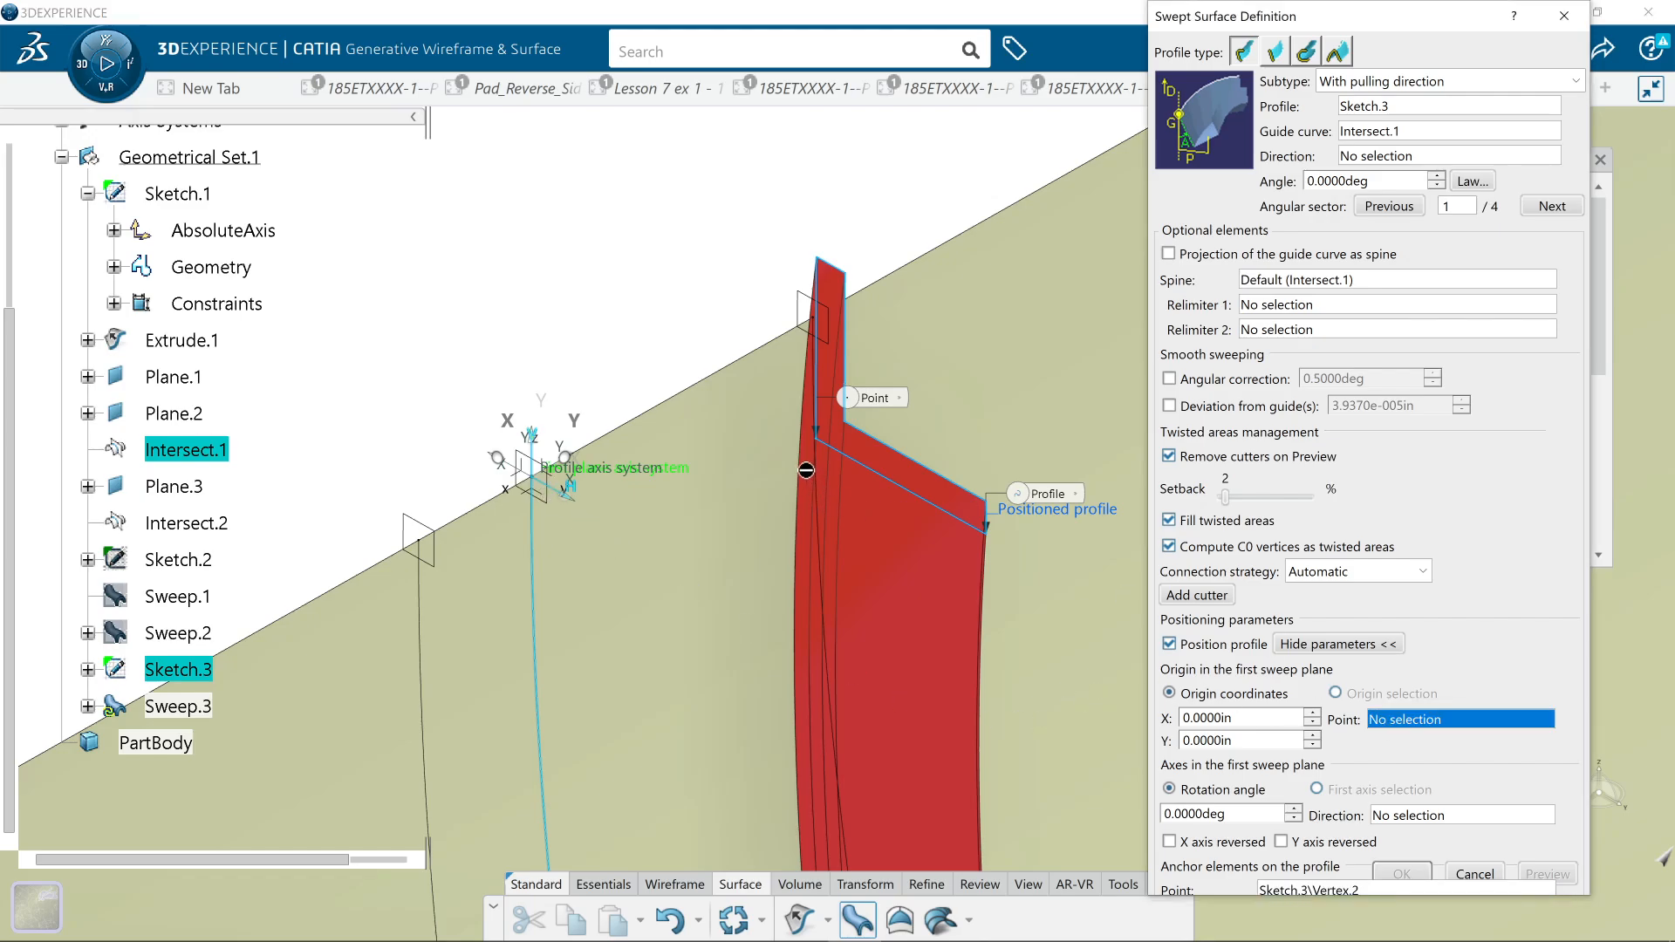
{"action": "left_click", "coordinate": [825, 442]}
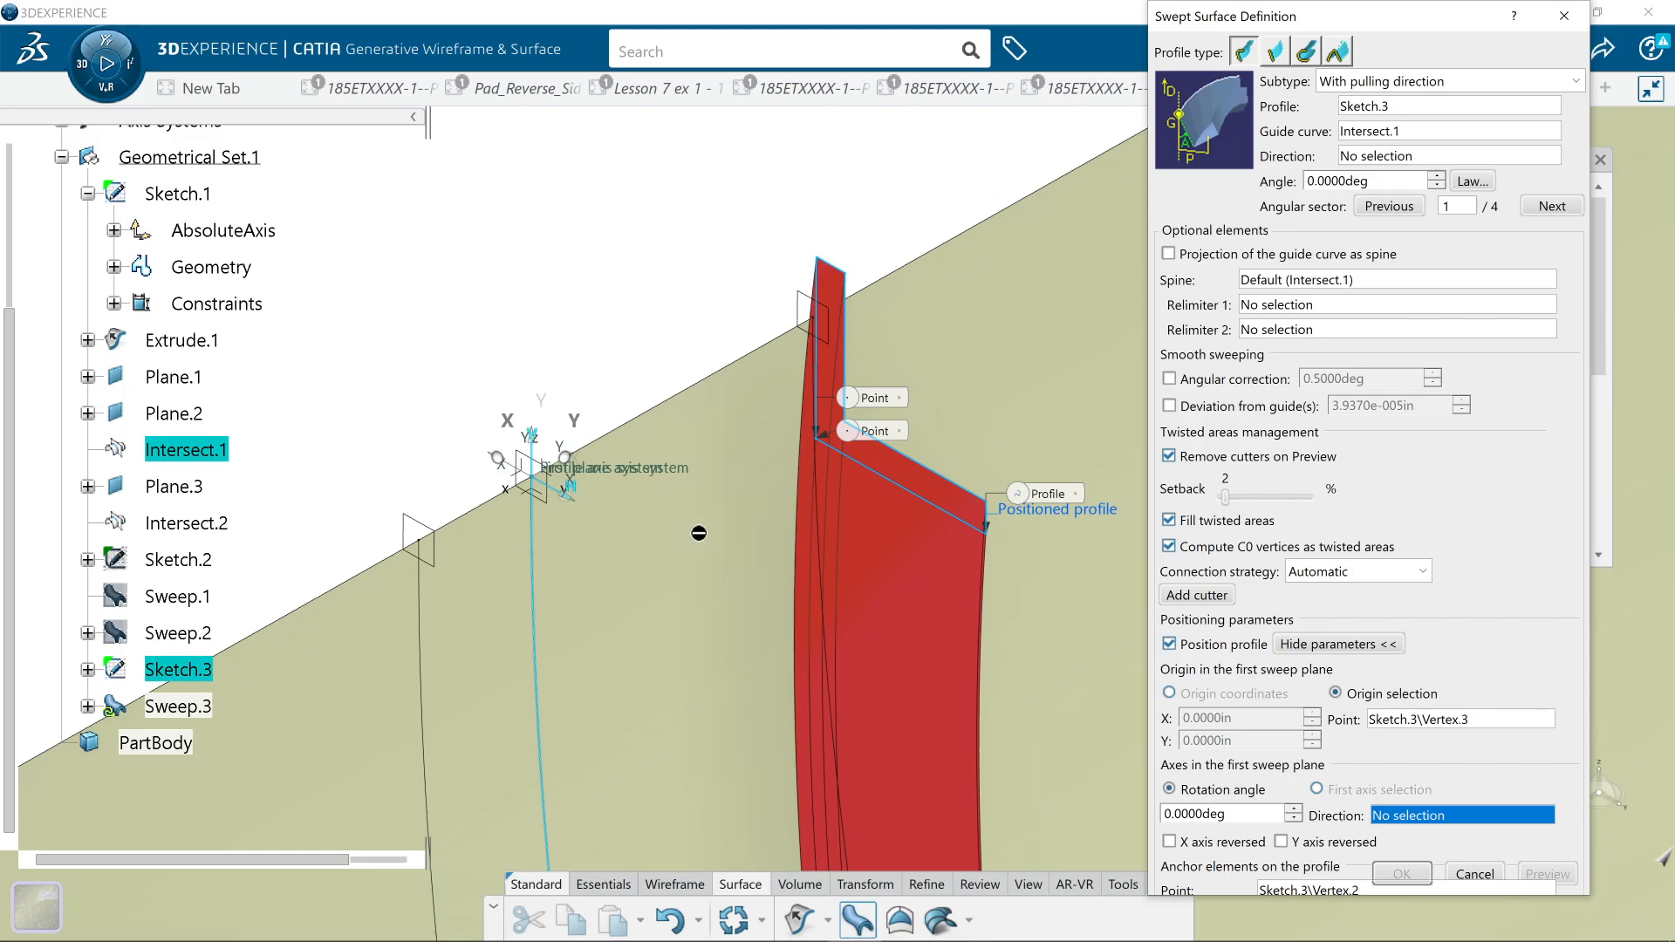
{"action": "left_click", "coordinate": [1278, 890]}
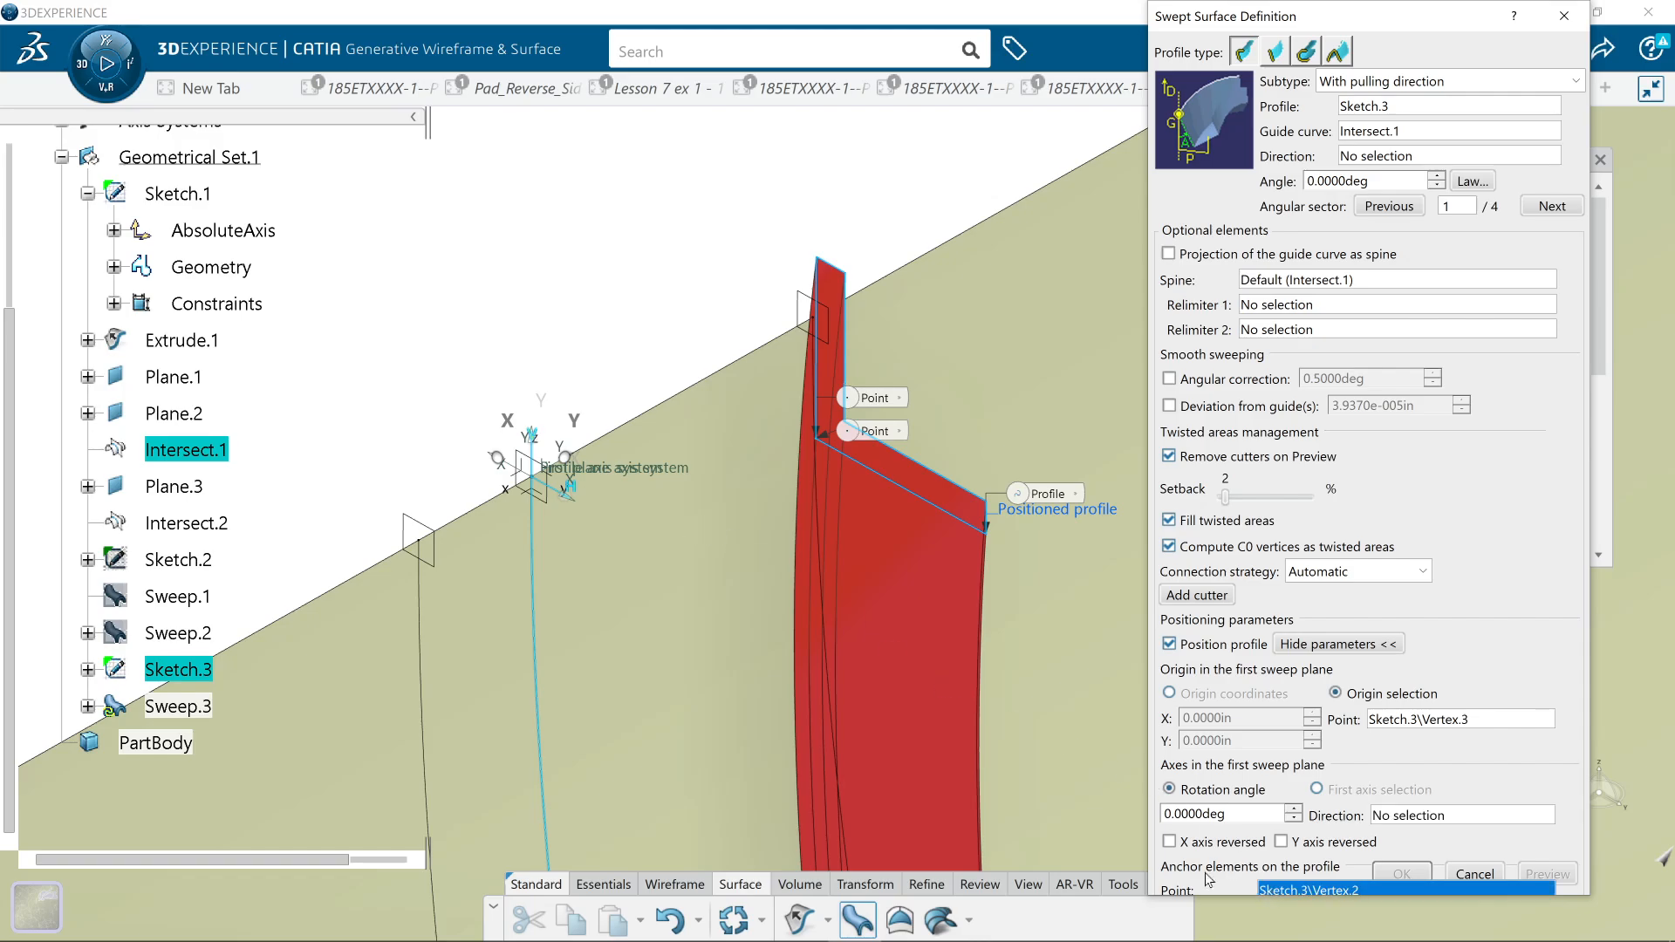
{"action": "left_click", "coordinate": [533, 476]}
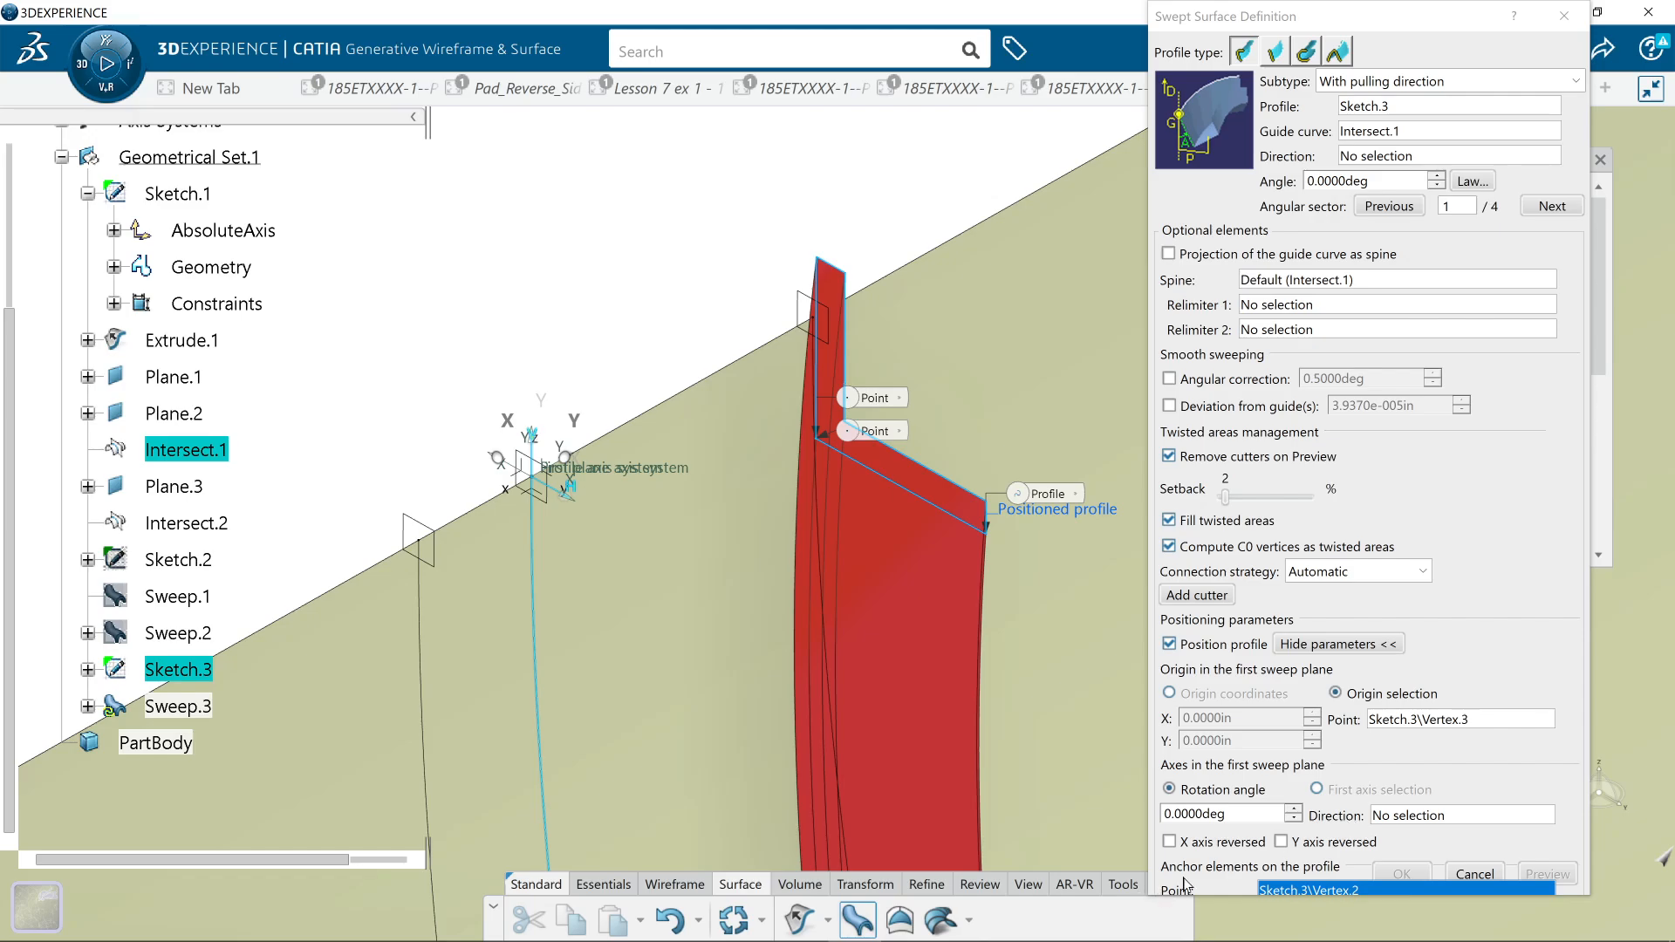
Step: Enlarge the sweep dialog and set the straight upper edge of Extrude.1 as the anchor's X axis direction
{"action": "left_click", "coordinate": [1363, 901]}
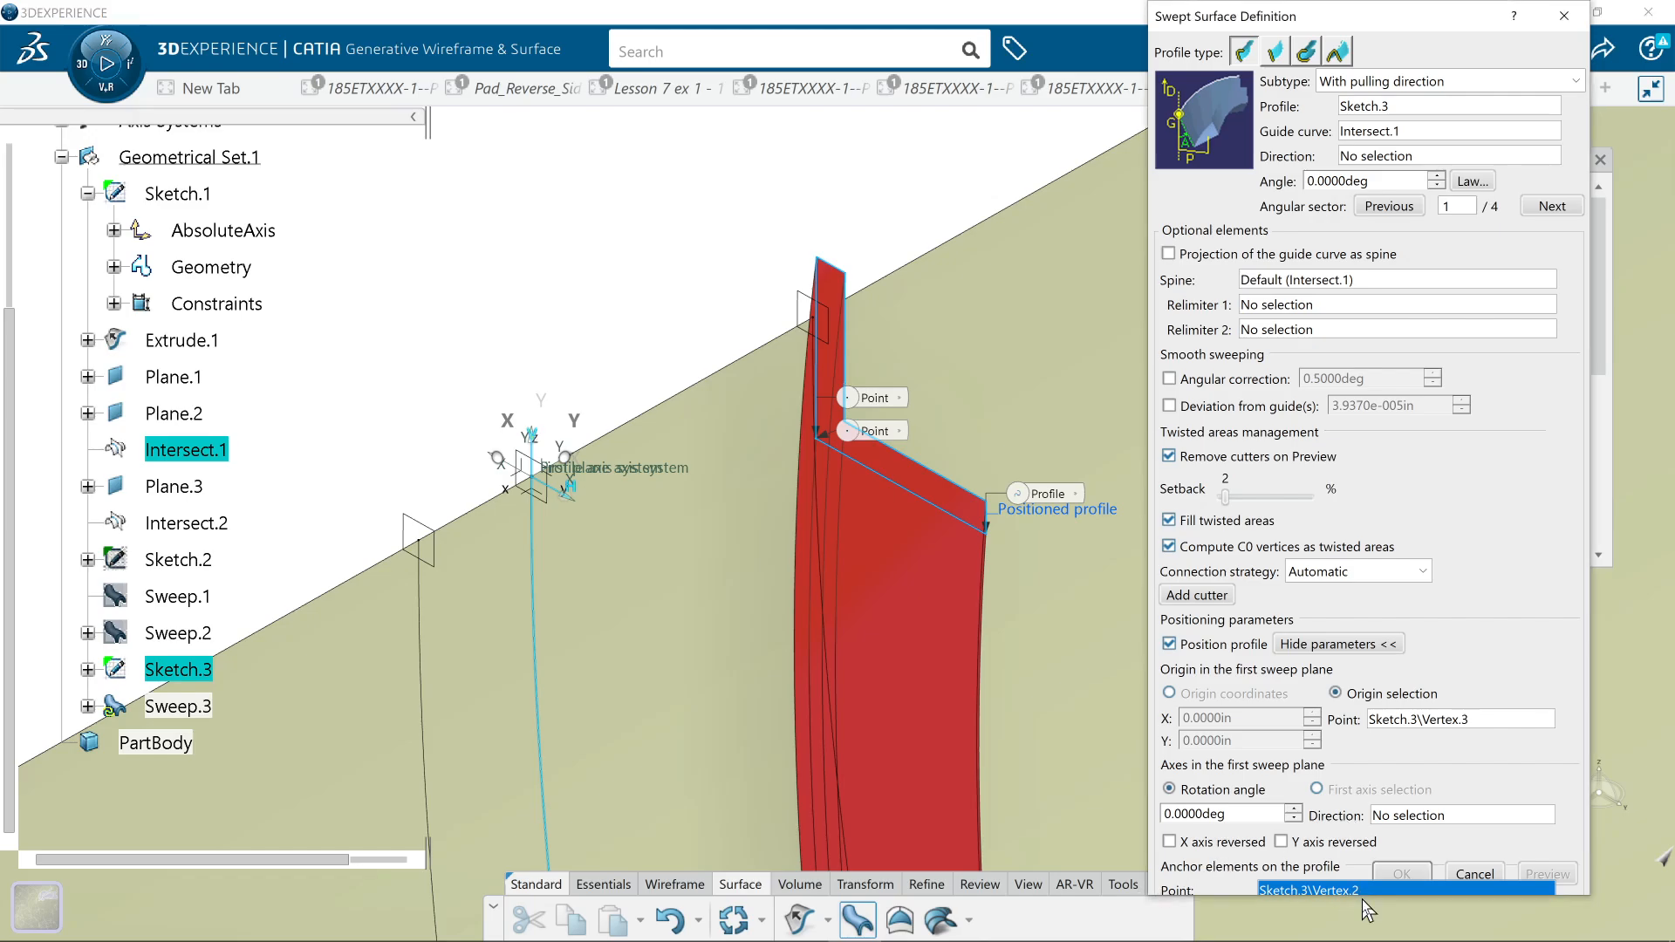
{"action": "left_click_drag", "start_coordinate": [1362, 899], "coordinate": [1361, 939]}
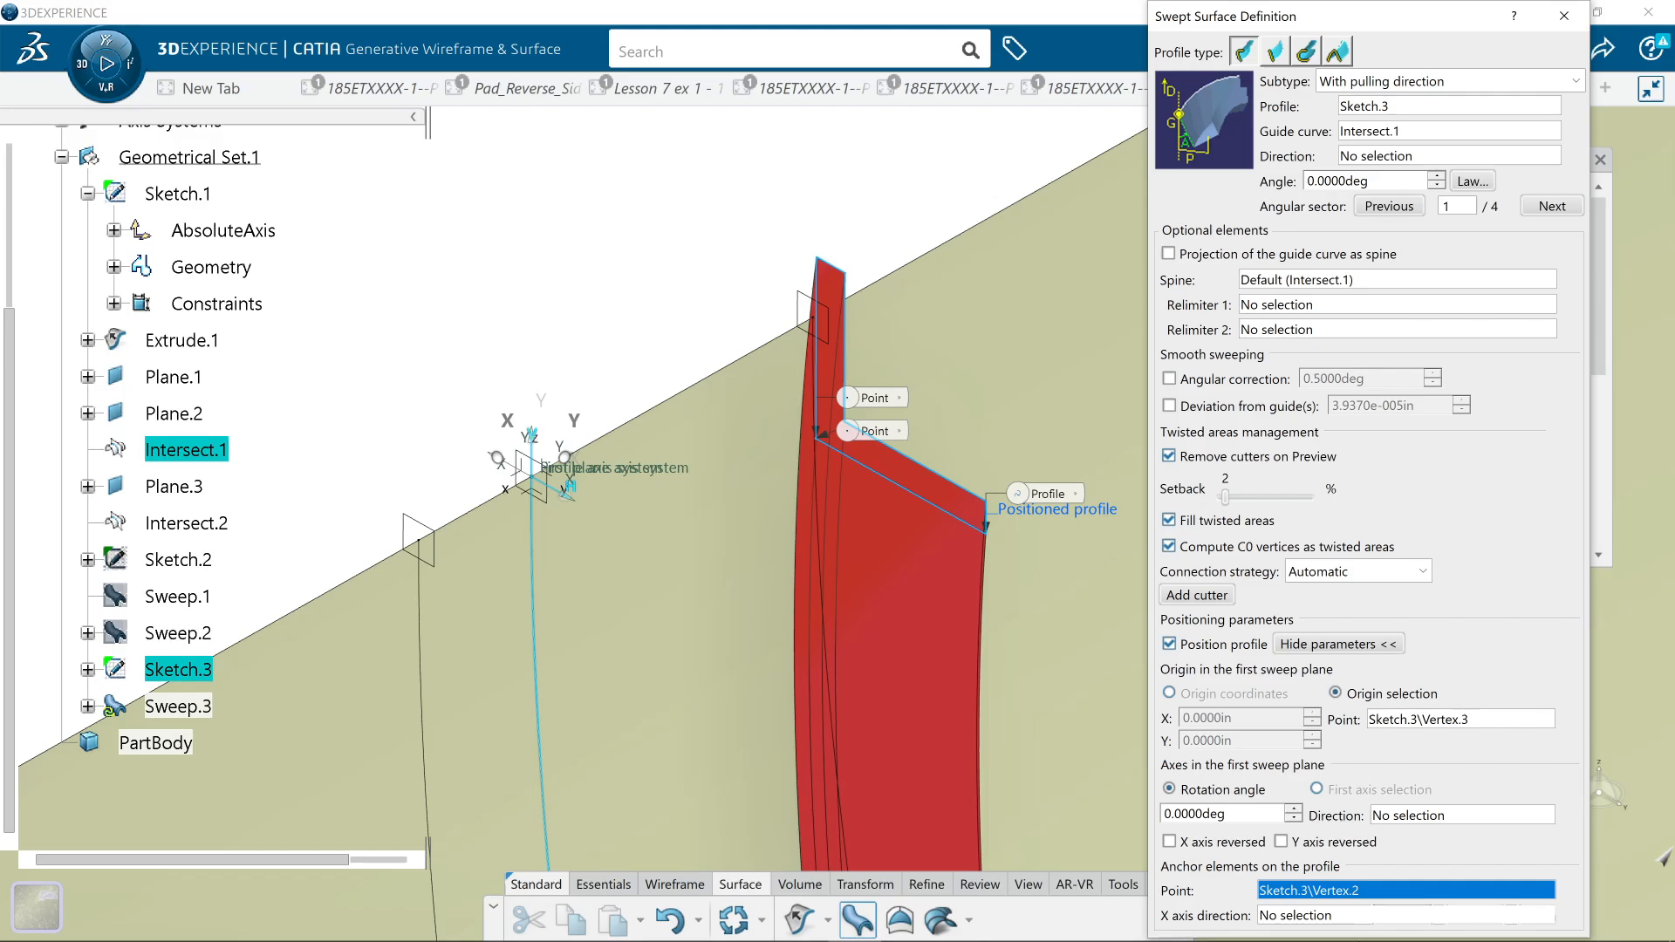
{"action": "left_click", "coordinate": [1337, 918]}
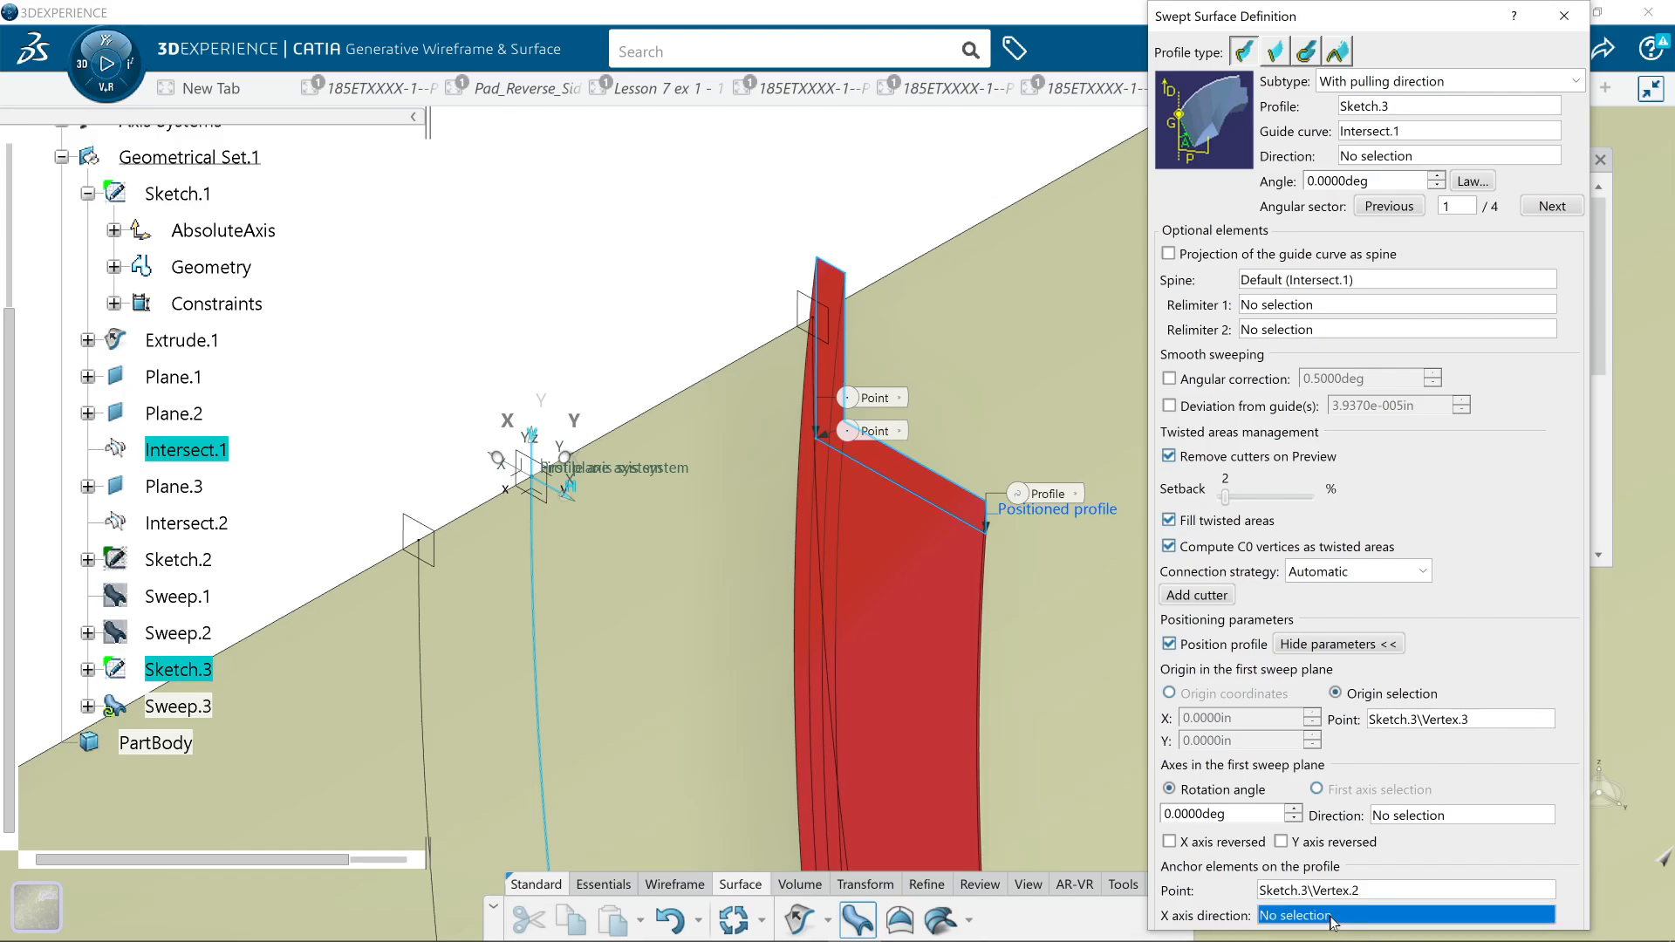
{"action": "left_click", "coordinate": [478, 524]}
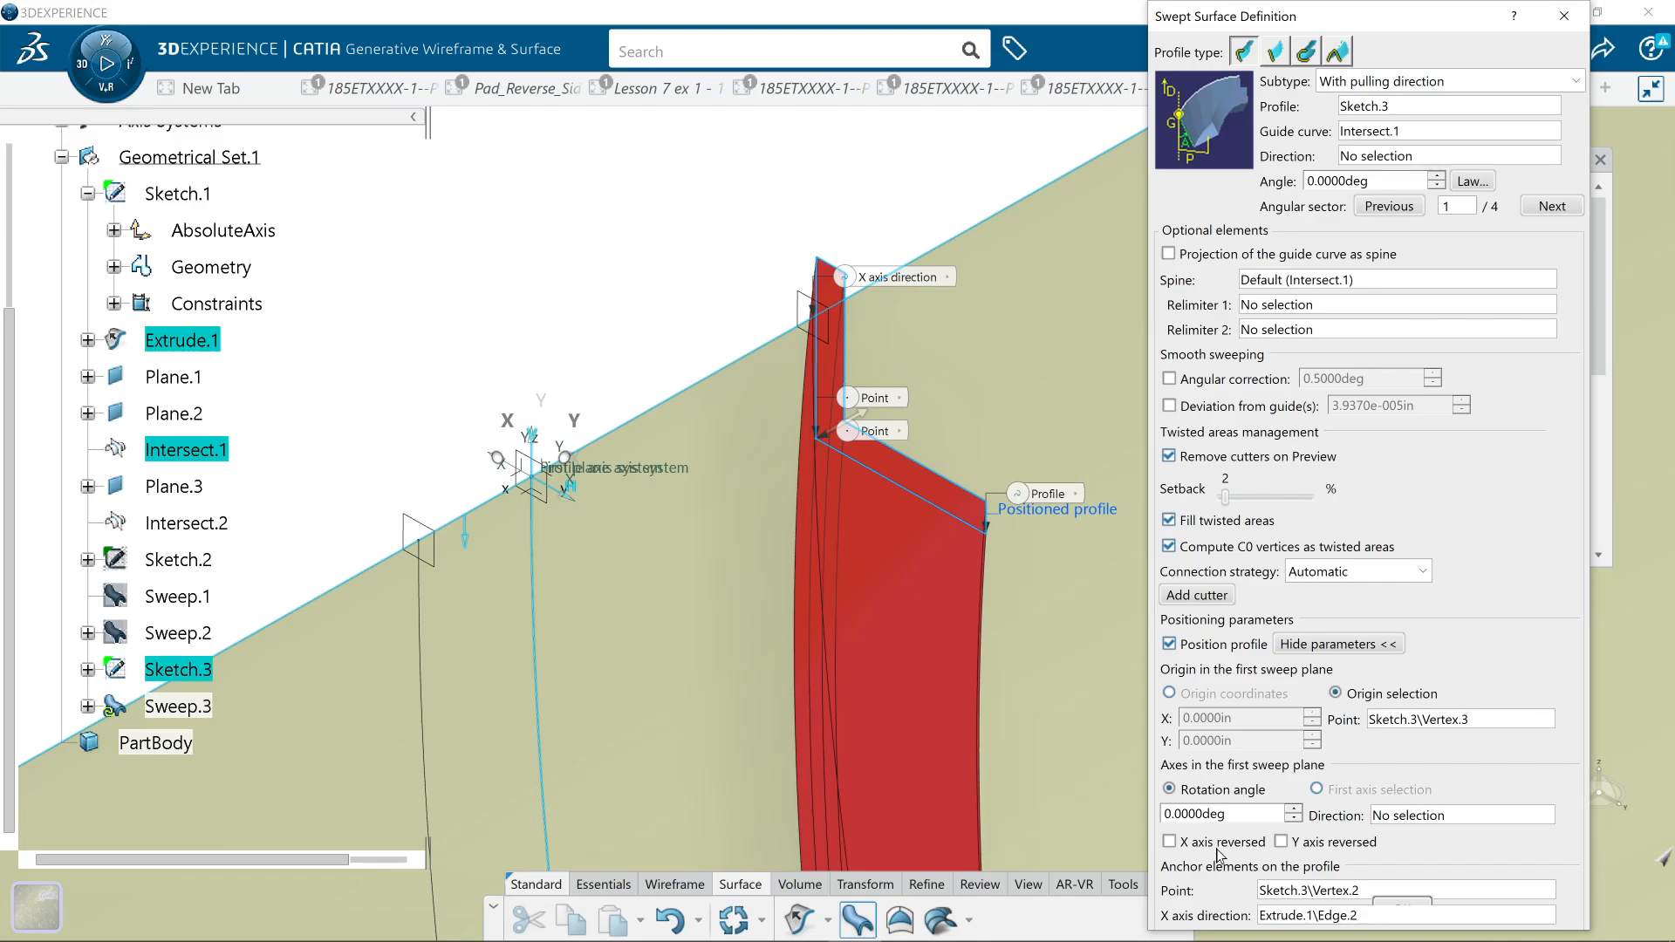
Step: Try again to anchor the profile at the upper end of Intersect.1, restore down the model window, and cancel the sweep
{"action": "left_click", "coordinate": [1285, 890]}
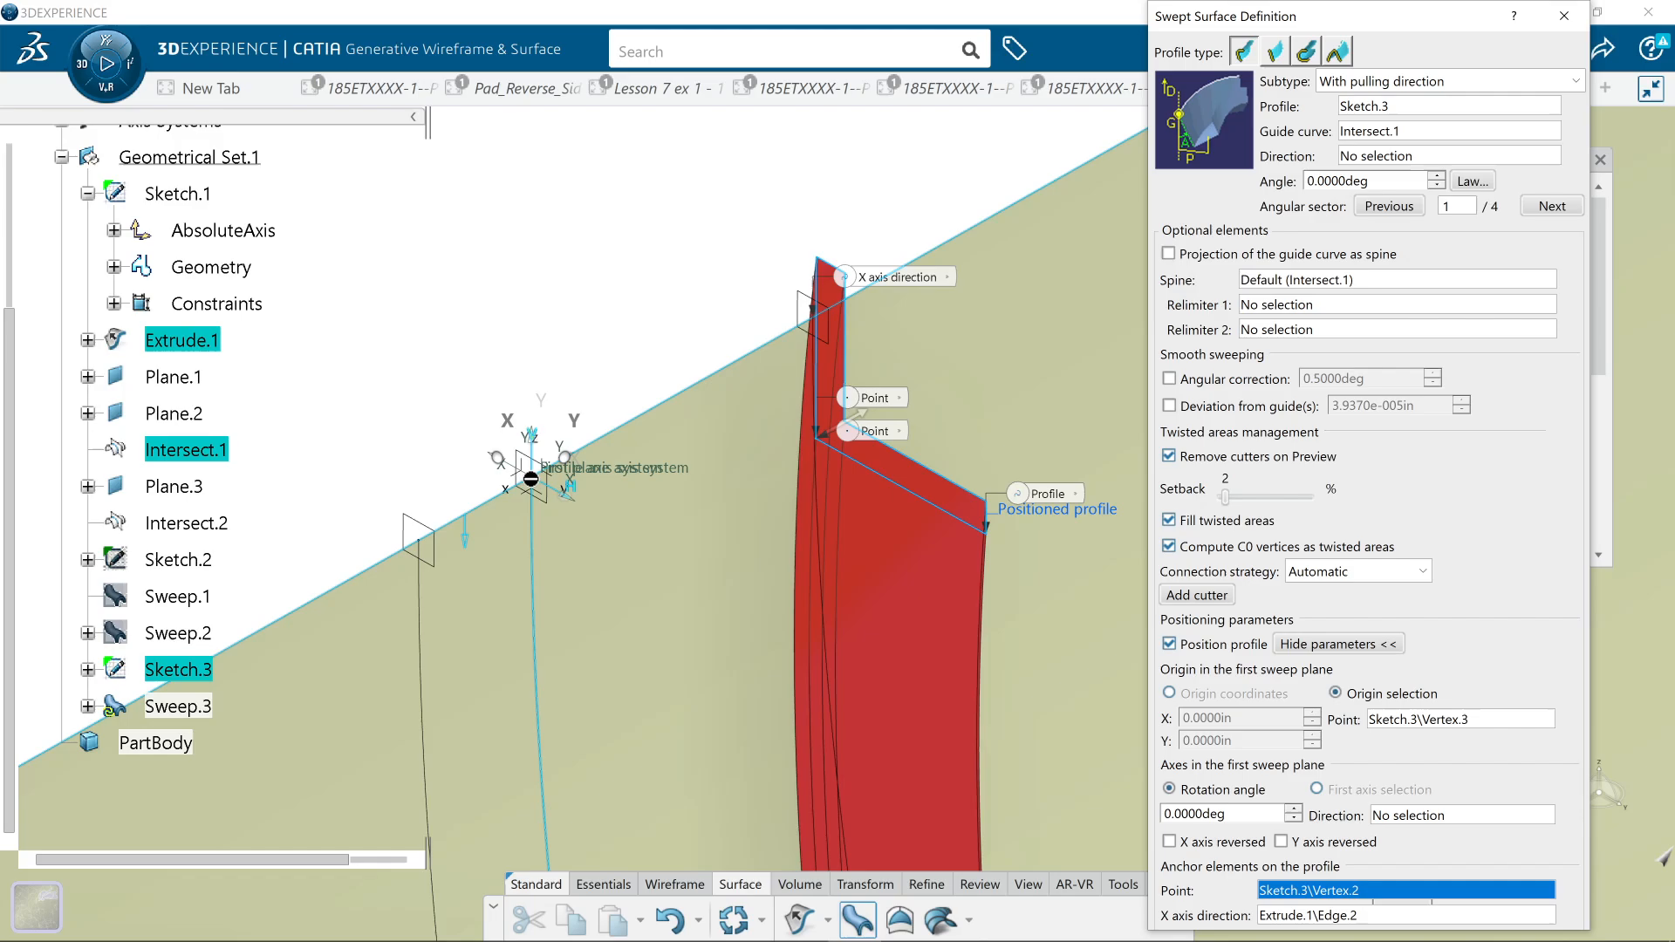
{"action": "left_click", "coordinate": [534, 486]}
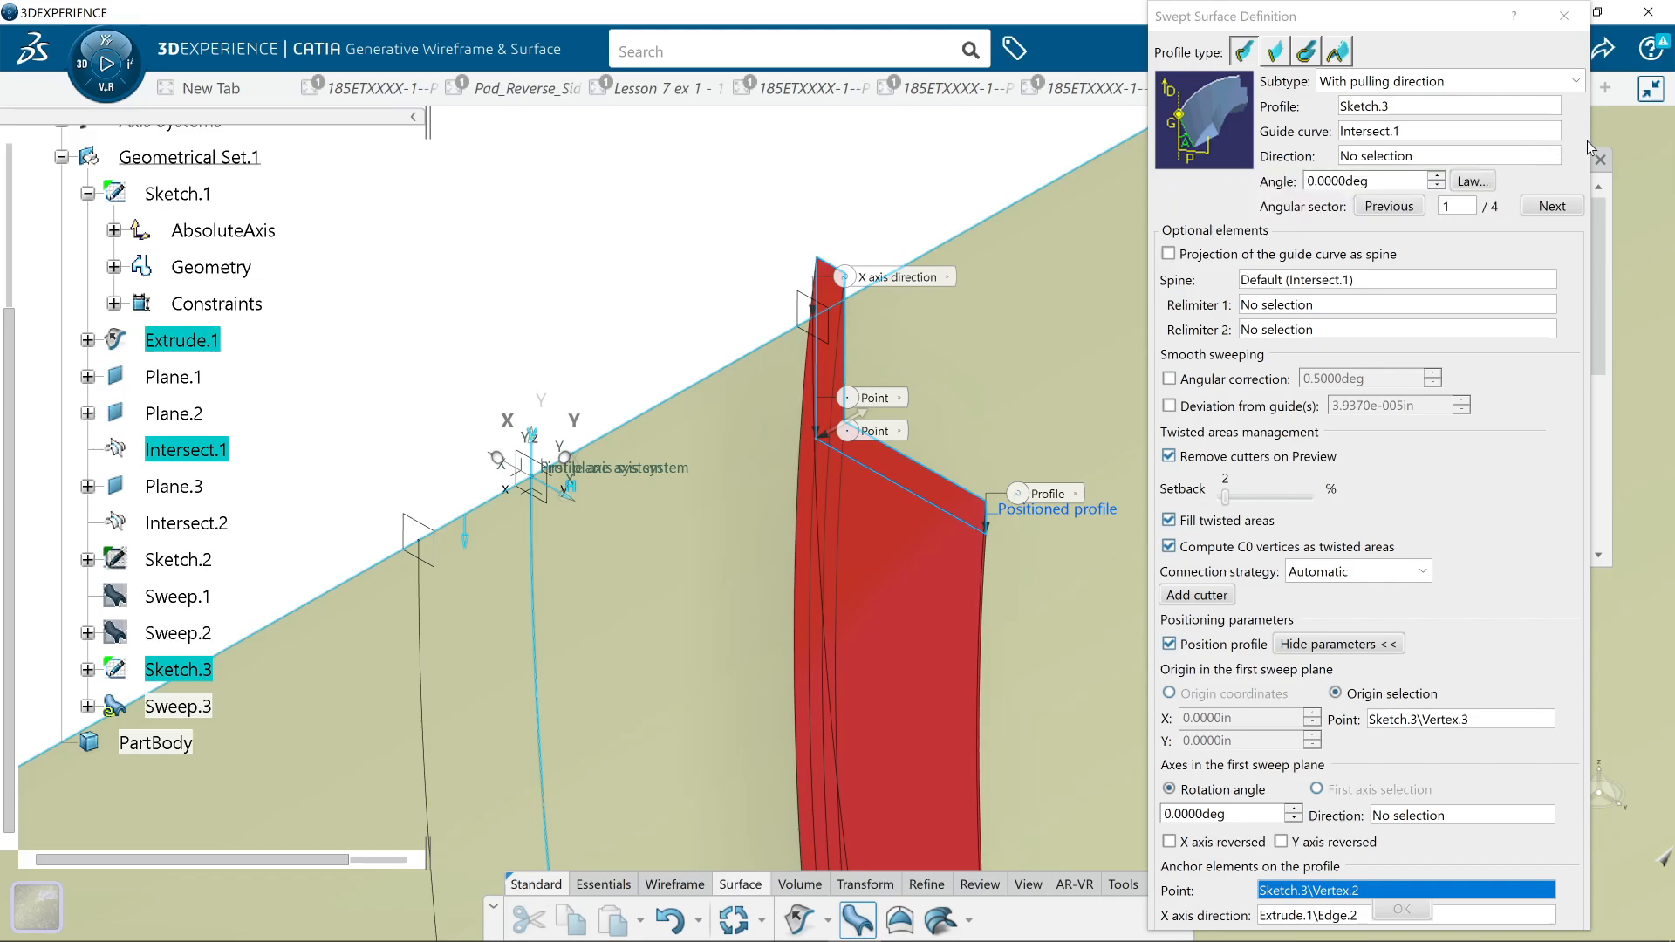
{"action": "left_click", "coordinate": [1655, 91]}
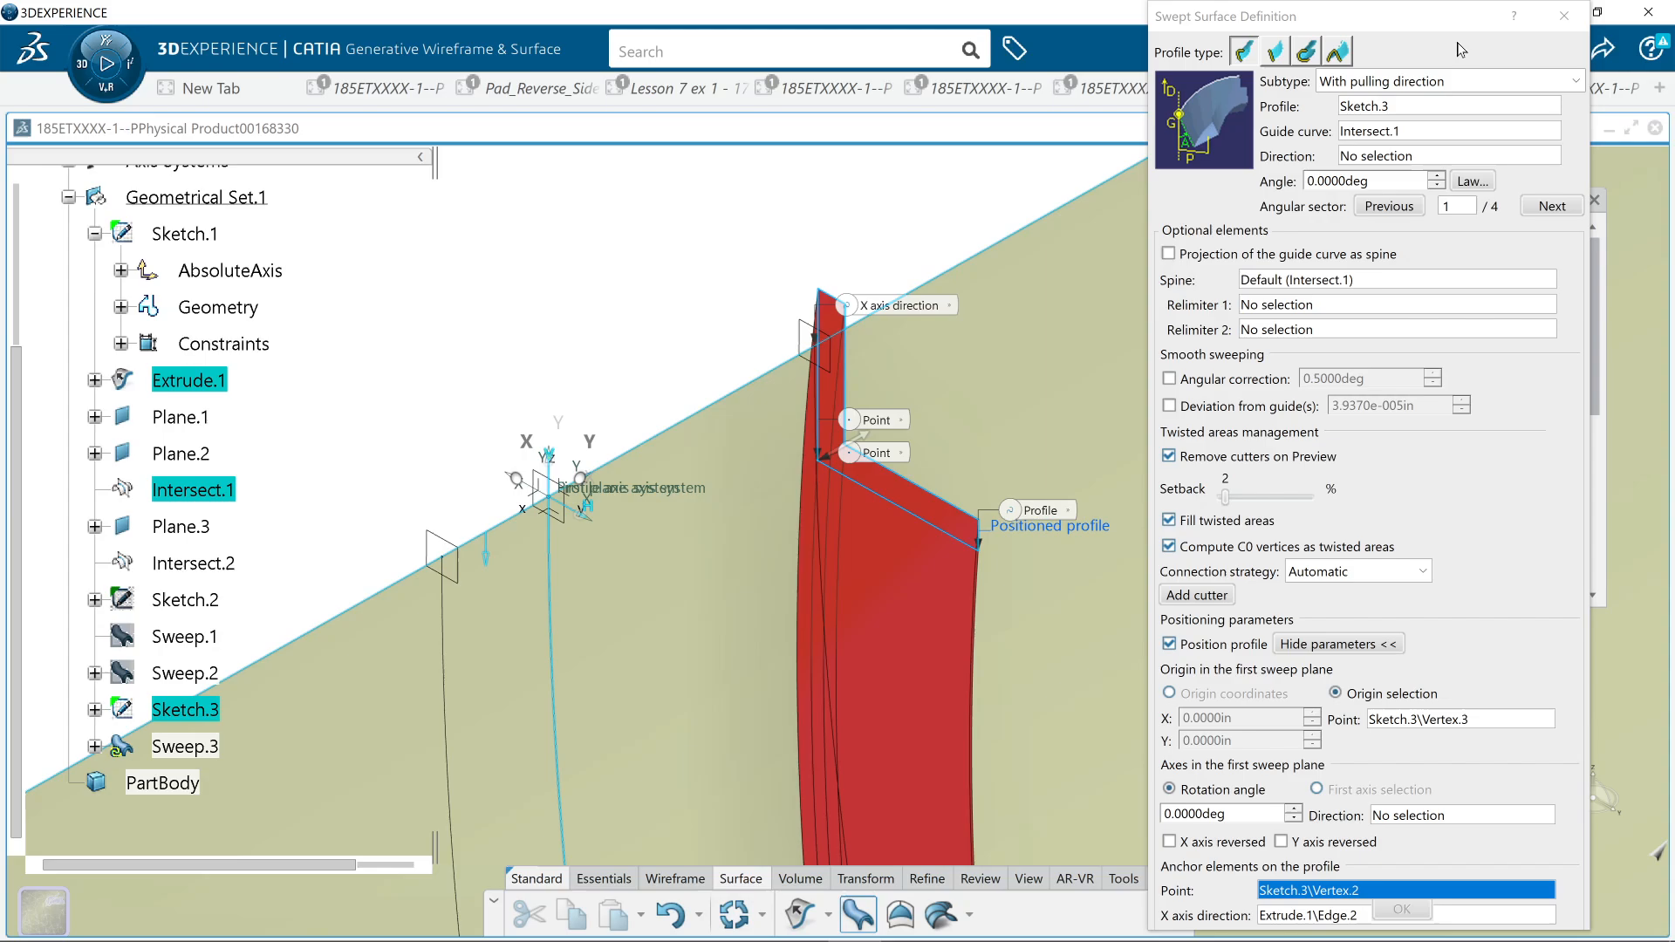
{"action": "left_click_drag", "start_coordinate": [1439, 23], "coordinate": [1437, 11]}
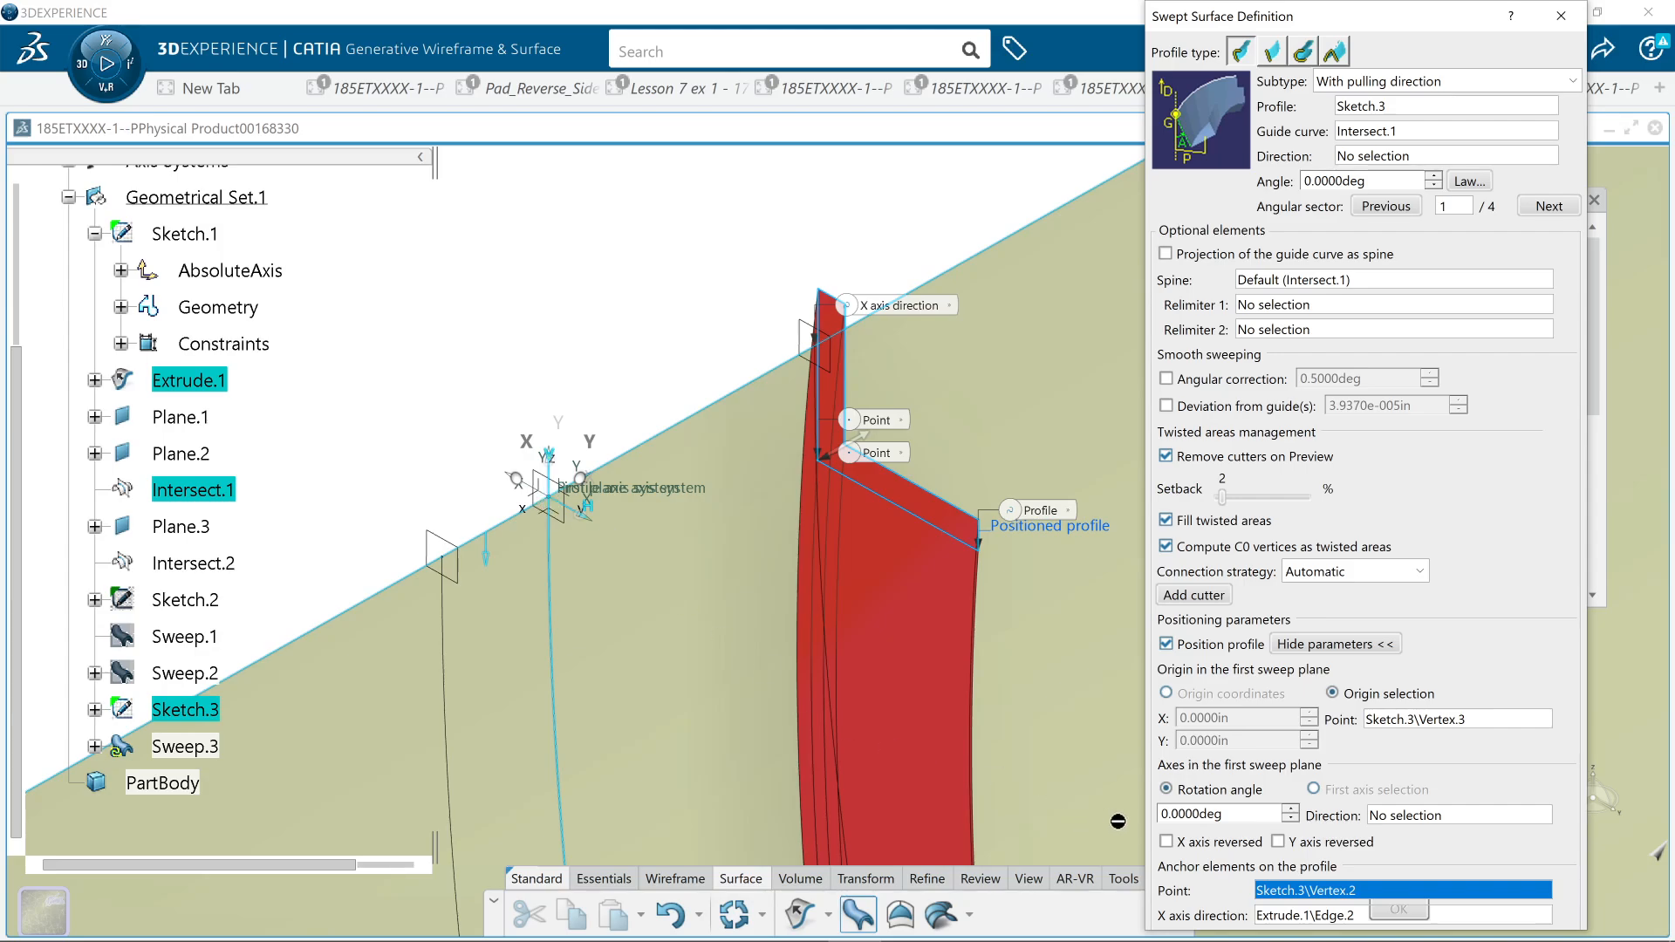
{"action": "left_click", "coordinate": [549, 497]}
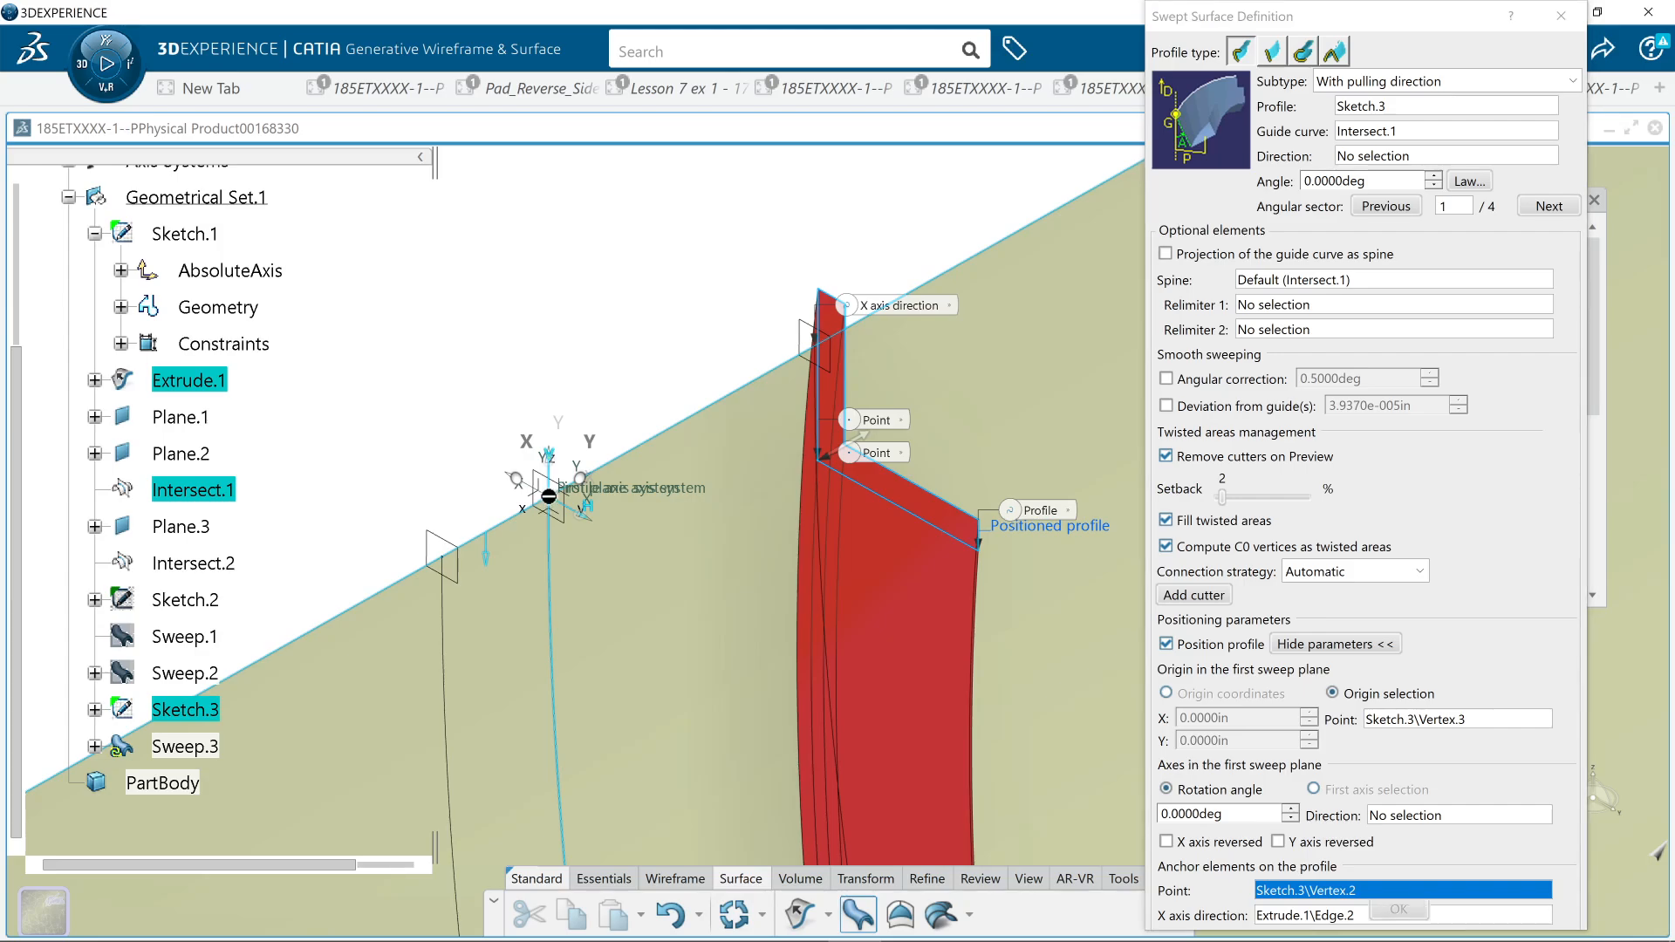
{"action": "left_click", "coordinate": [1220, 899]}
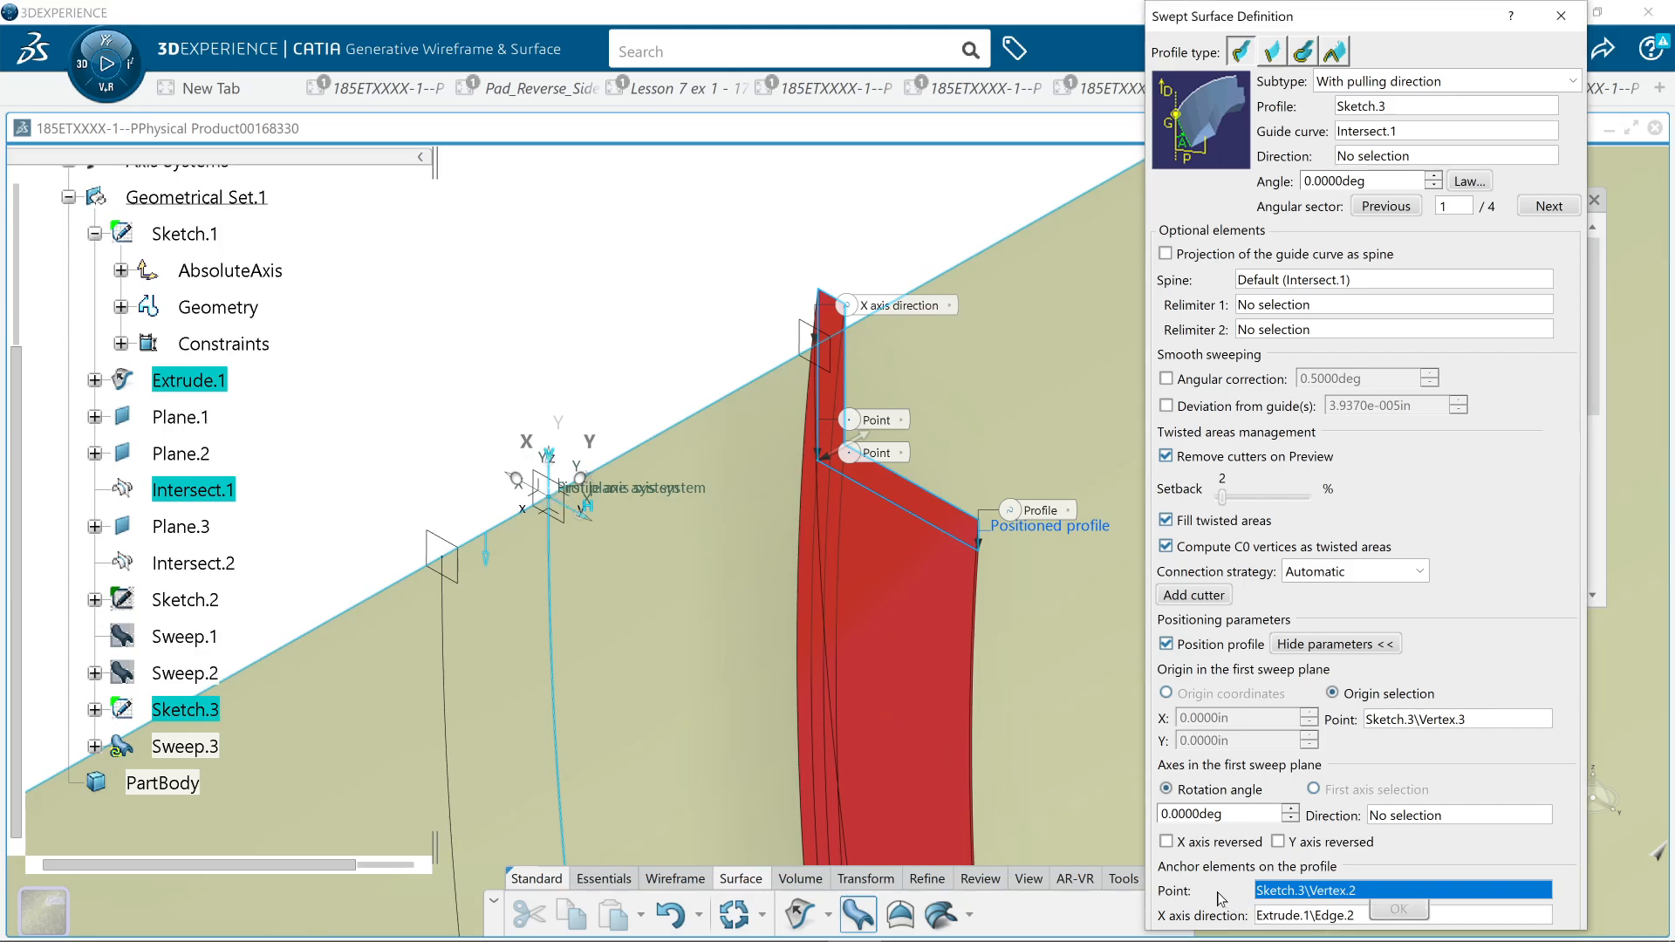
{"action": "key", "text": "Escape"}
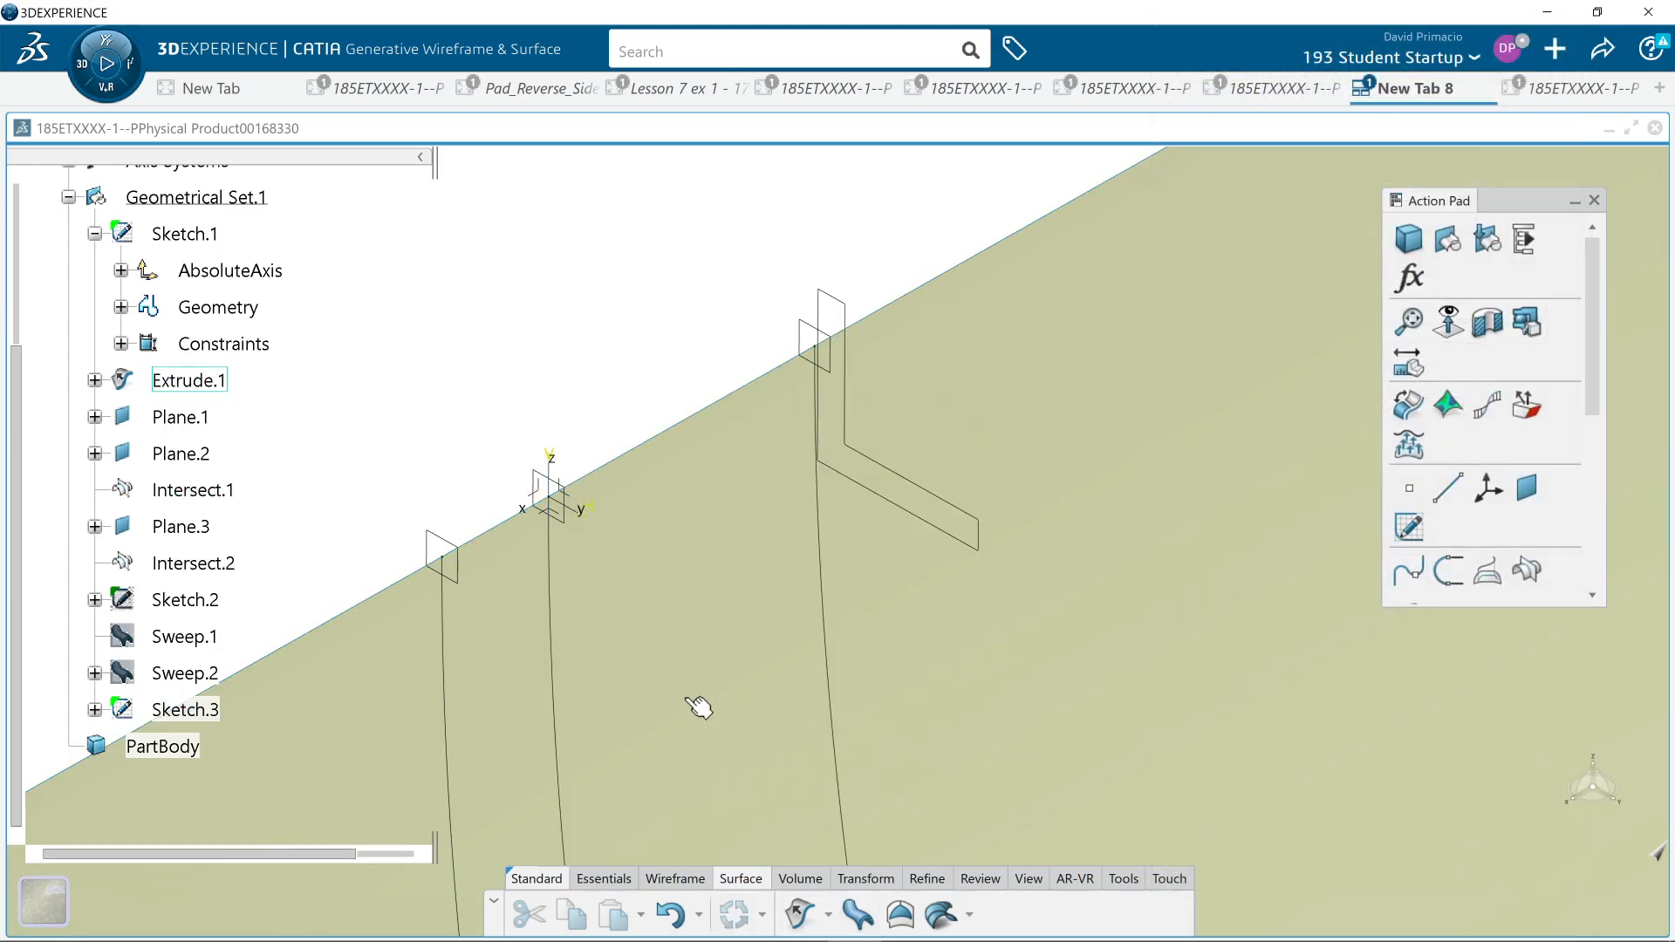
{"action": "mouse_move", "coordinate": [763, 549]}
{"action": "middle_mouse_down"}
{"action": "mouse_move", "coordinate": [785, 658]}
{"action": "mouse_move", "coordinate": [857, 708]}
{"action": "mouse_move", "coordinate": [793, 628]}
{"action": "mouse_move", "coordinate": [703, 636]}
{"action": "mouse_move", "coordinate": [819, 796]}
{"action": "mouse_move", "coordinate": [864, 742]}
{"action": "mouse_move", "coordinate": [833, 657]}
{"action": "middle_mouse_up"}
{"action": "middle_click_drag", "start_coordinate": [1044, 786], "coordinate": [994, 769]}
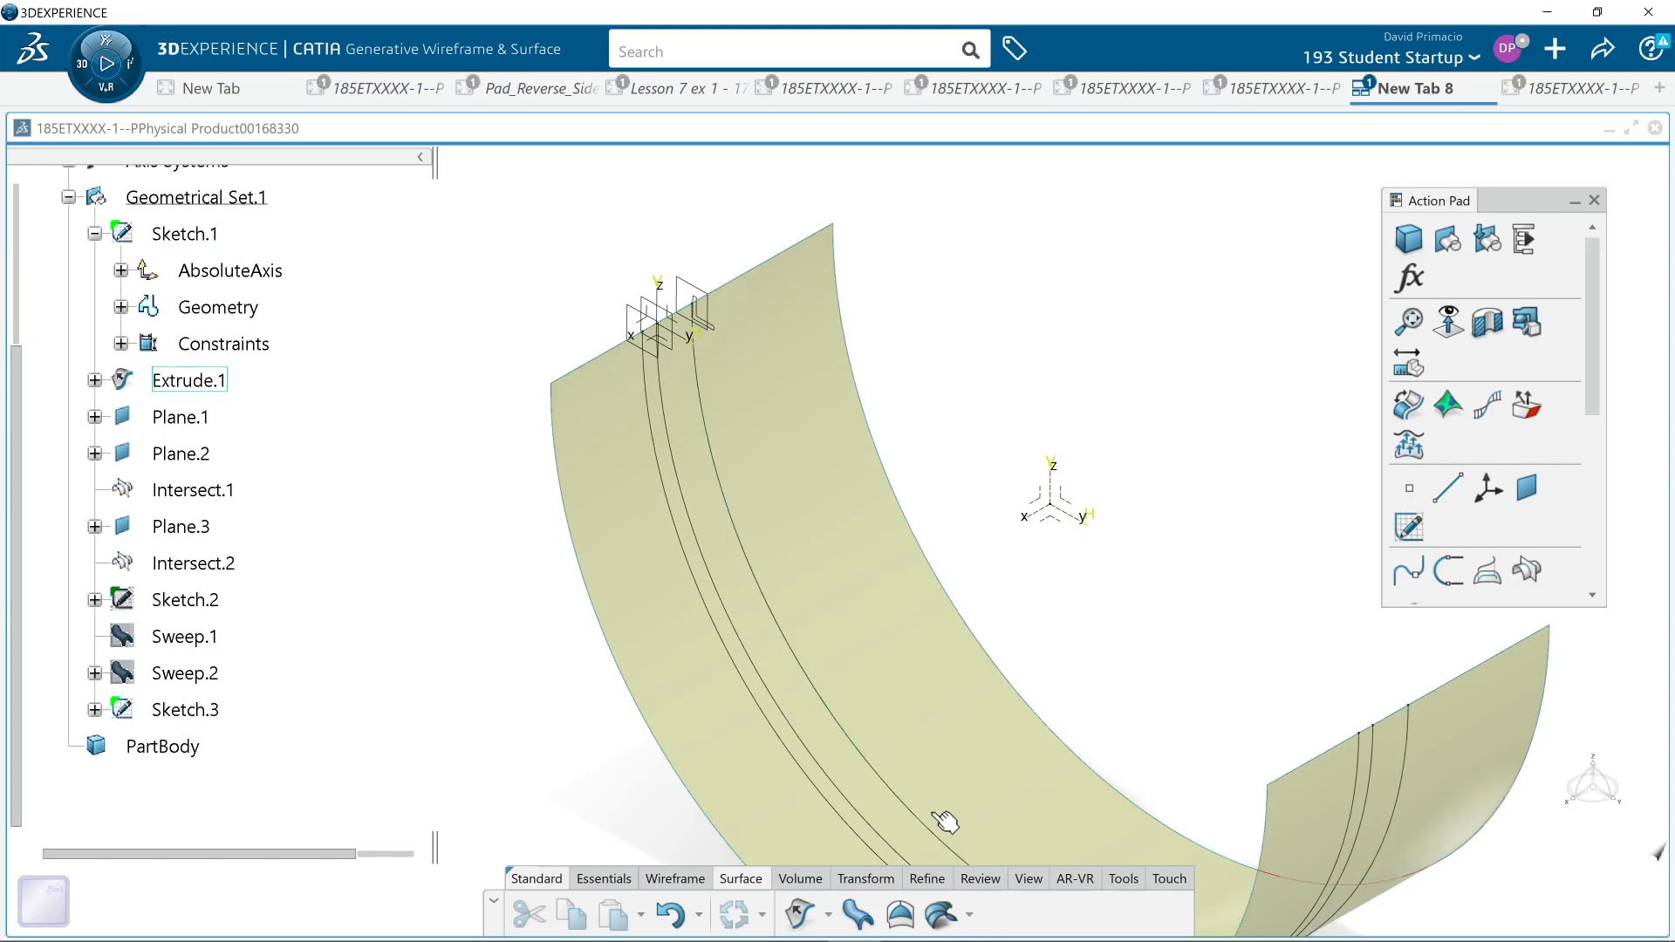
{"action": "middle_click_drag", "start_coordinate": [905, 736], "coordinate": [853, 703]}
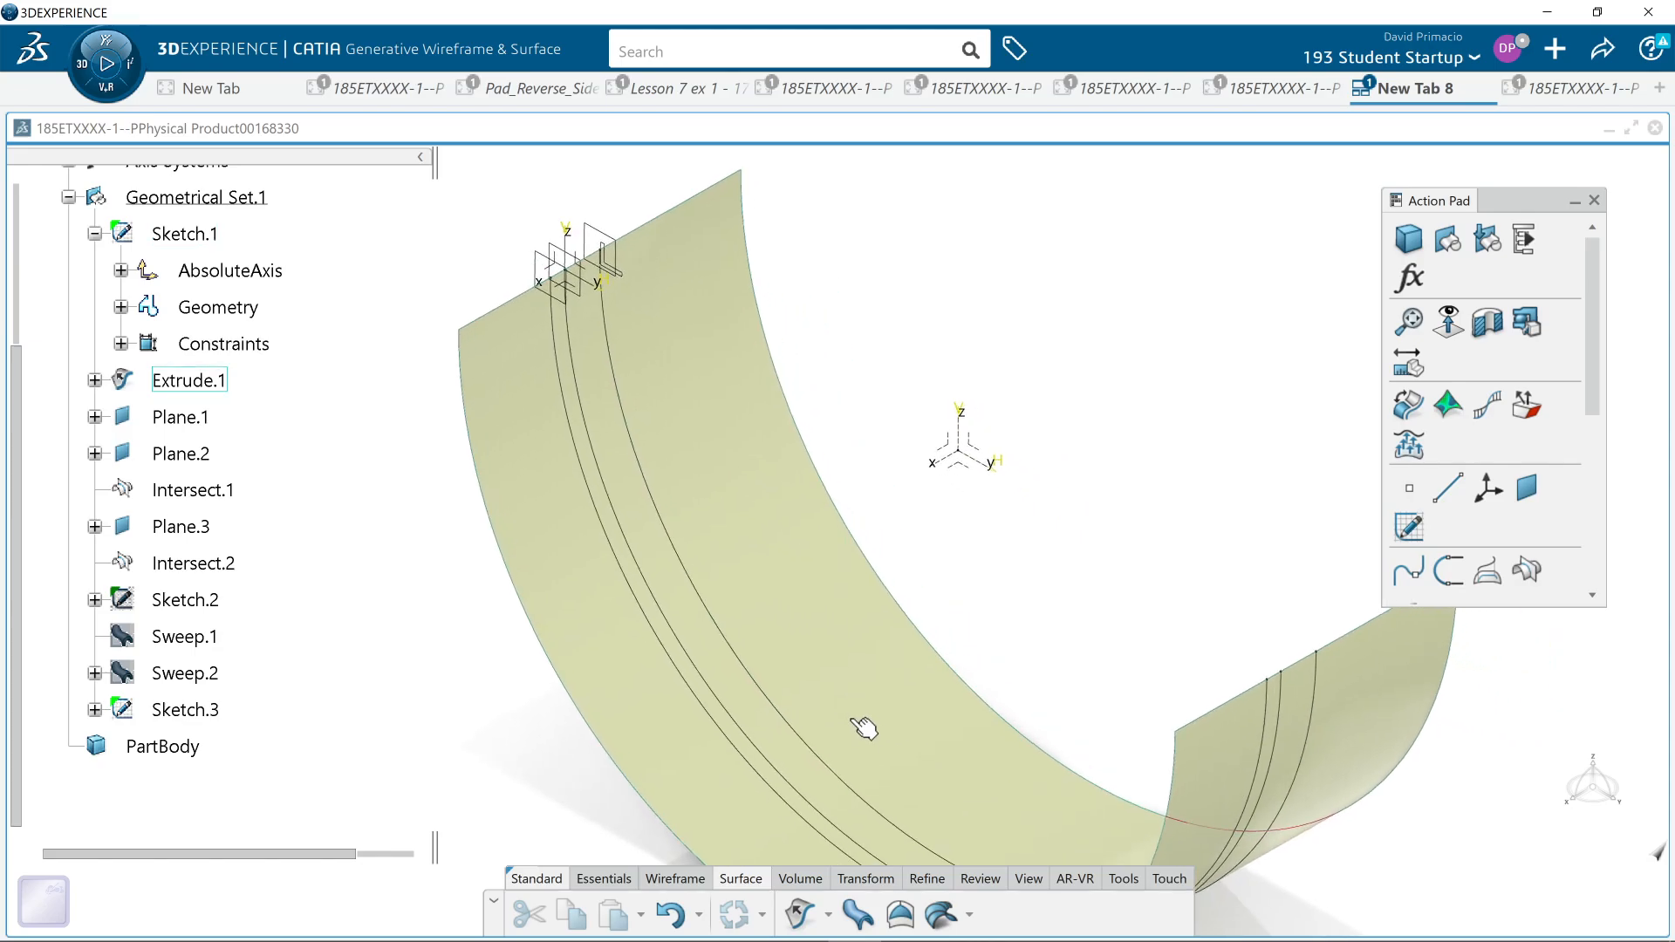
{"action": "mouse_move", "coordinate": [1160, 940]}
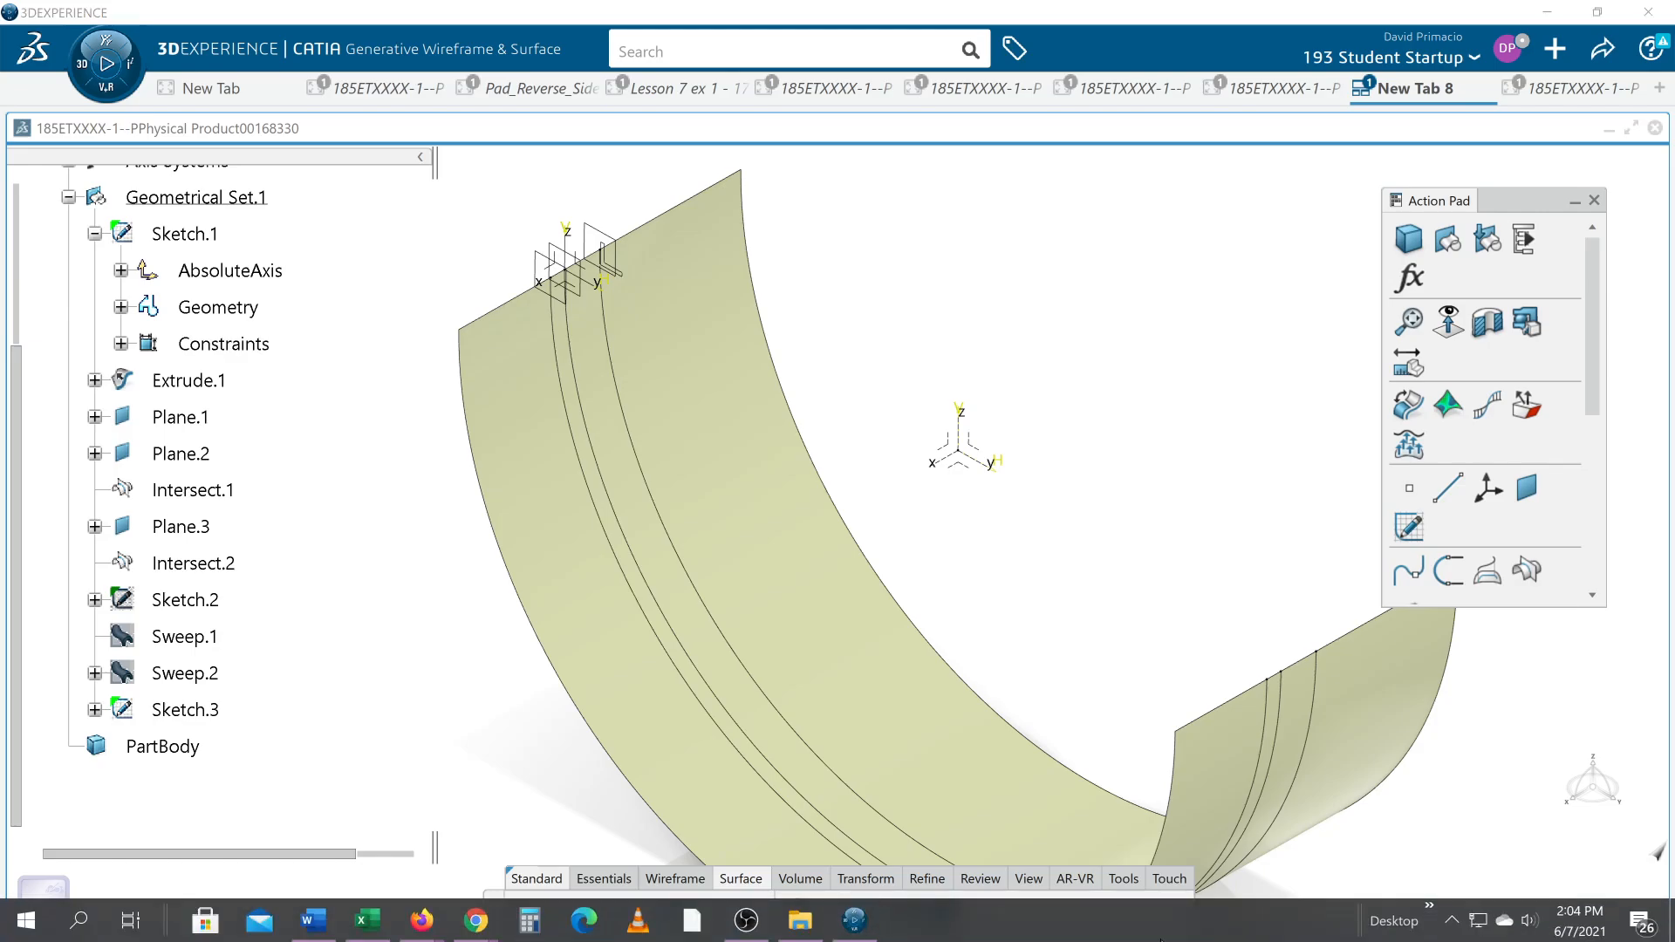